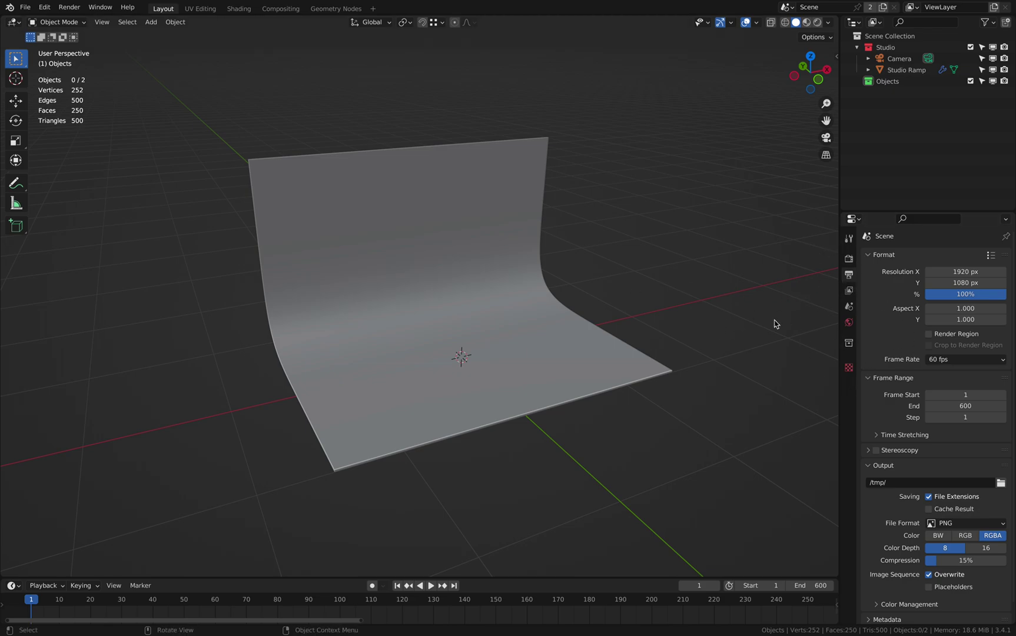
Show the World properties, glance at the editor-type list, and expand then collapse Custom Properties.
left_click(849, 323)
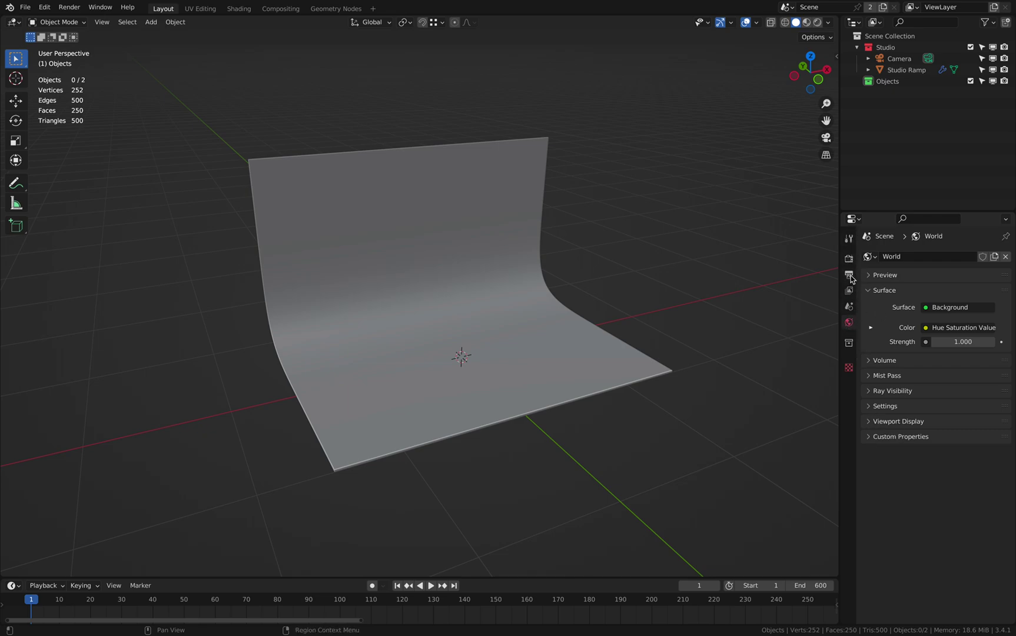
left_click(851, 219)
left_click(870, 438)
left_click(870, 437)
key("ctrl+Right")
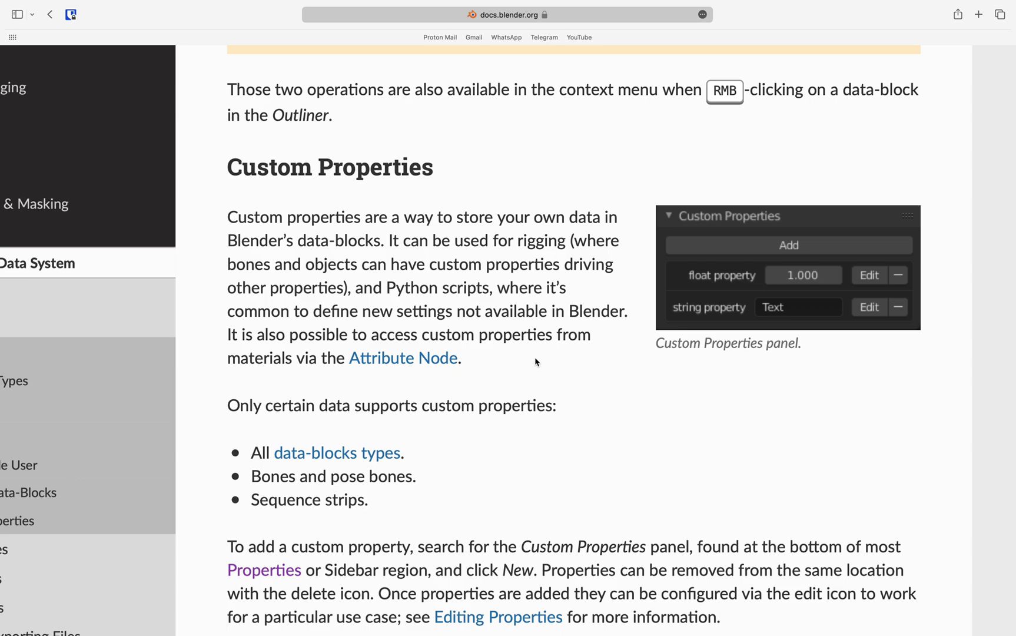
key("ctrl+Left")
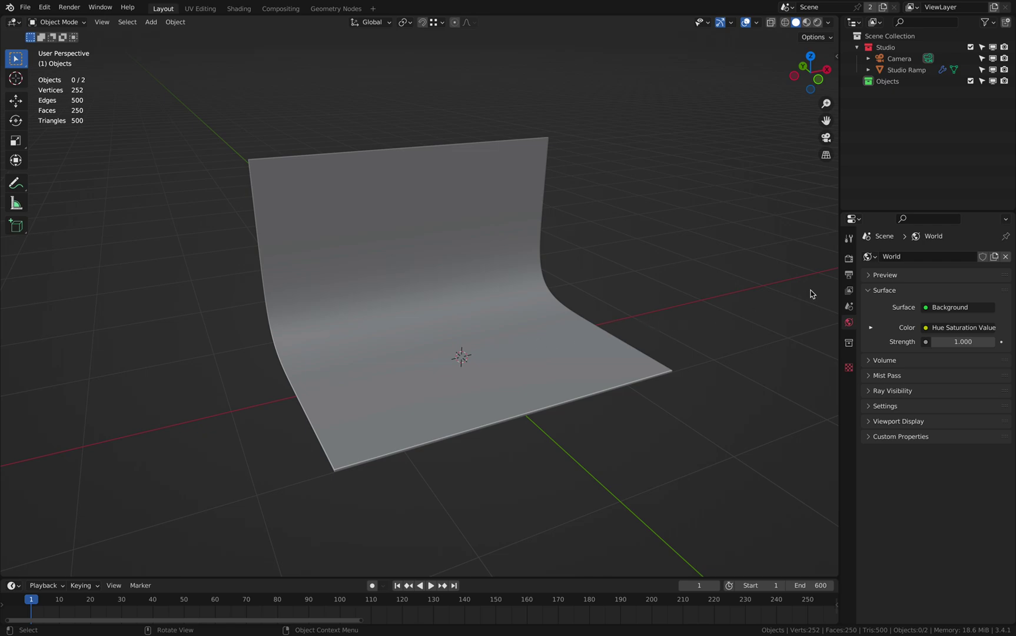
Check Output settings, then in the Shading workspace view the studio ramp at an angle in Rendered shading.
left_click(849, 275)
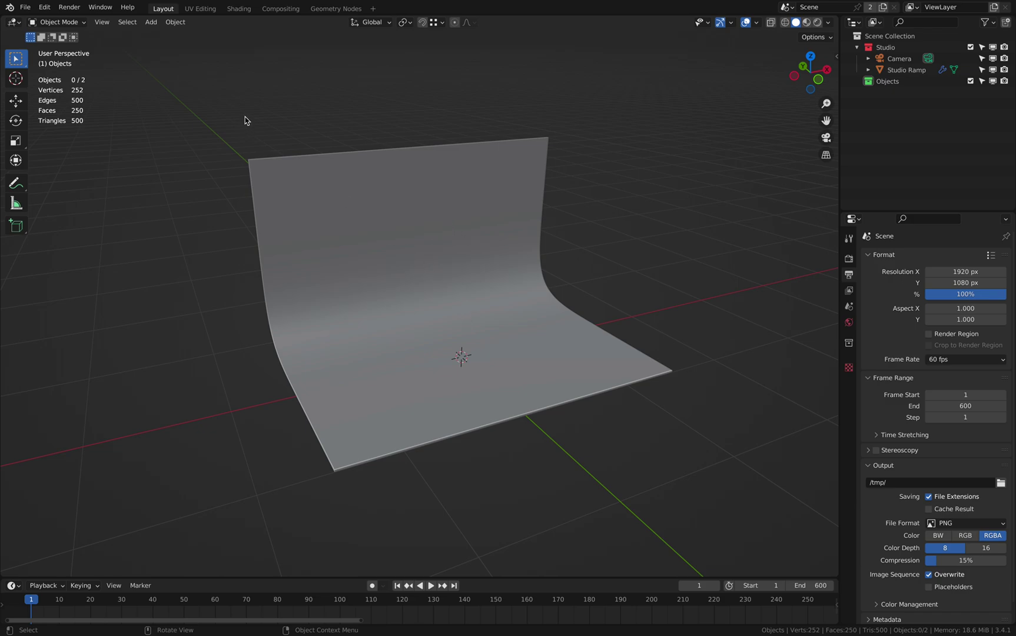
left_click(240, 8)
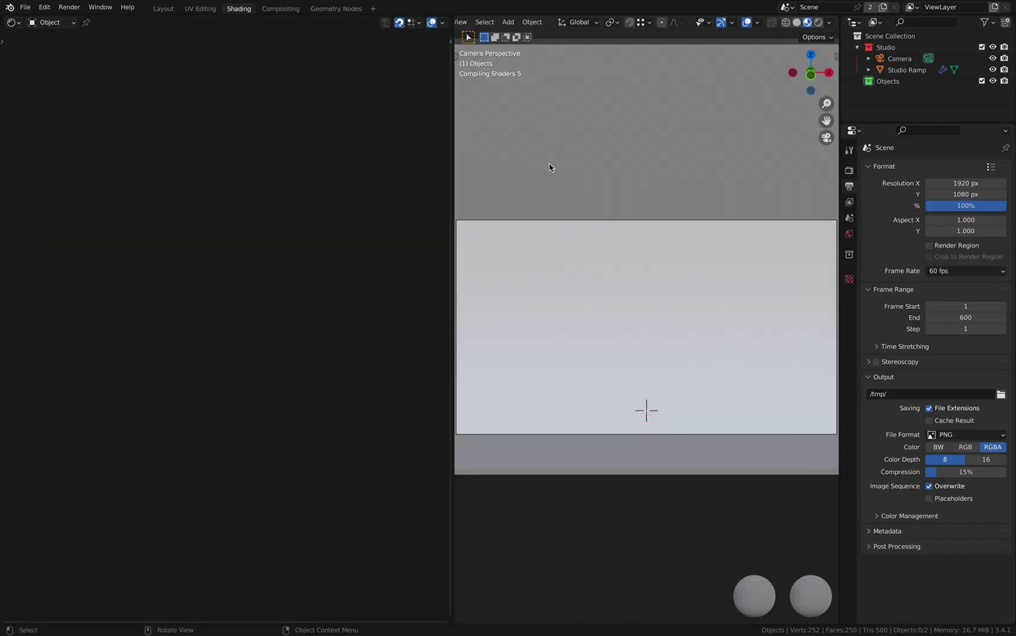
middle_click_drag(593, 238, 630, 249)
key("z")
scroll(642, 302, "up", 4)
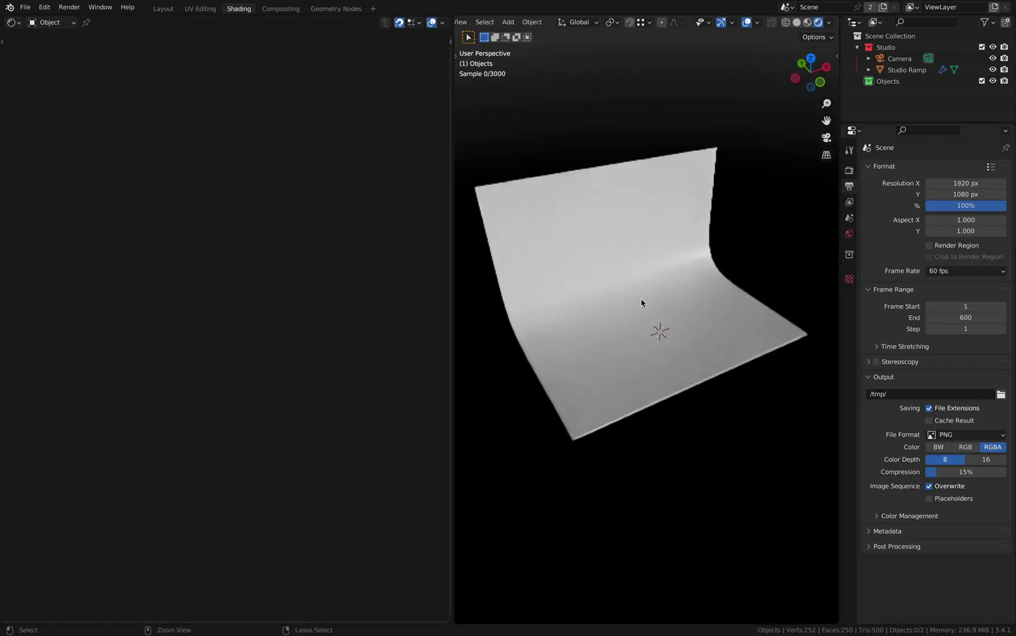
scroll(641, 302, "down", 5)
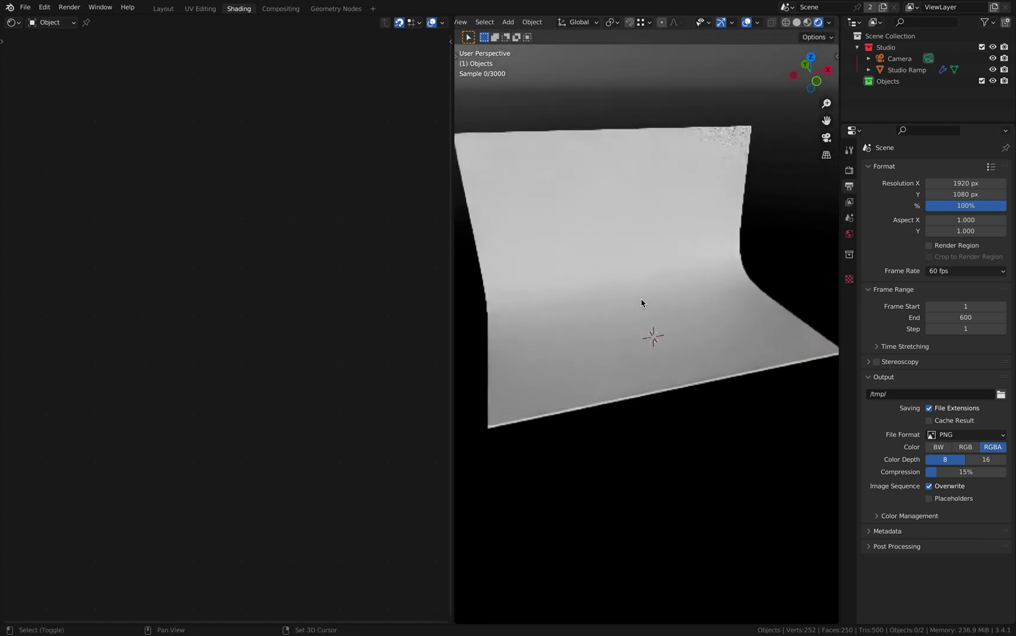
scroll(641, 302, "down", 2)
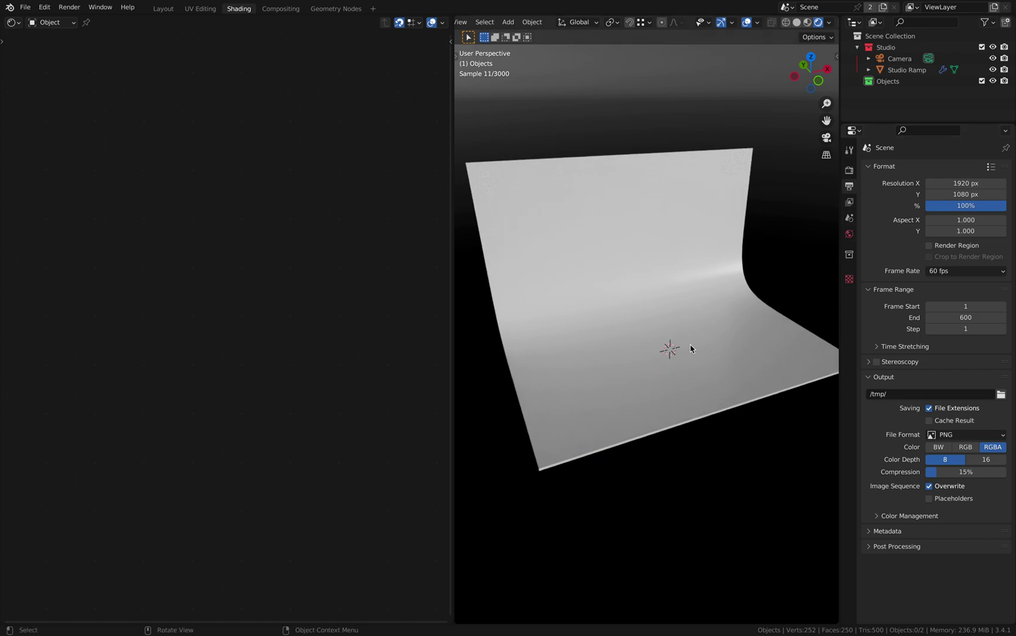
Add an Ico Sphere, scale it down, and raise it along Z above the ramp.
key("shift+a")
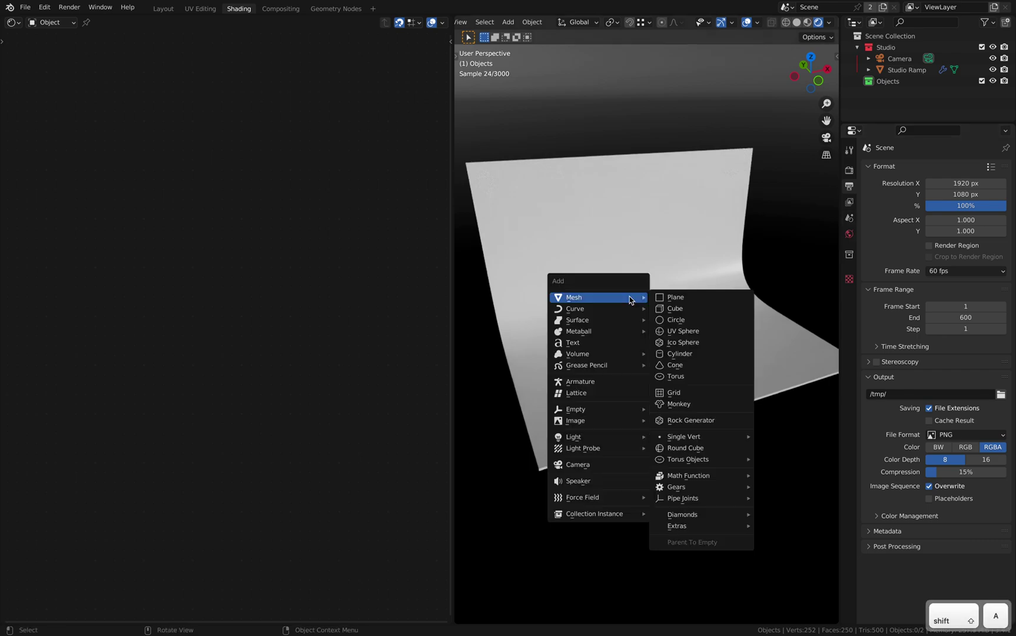
left_click(685, 343)
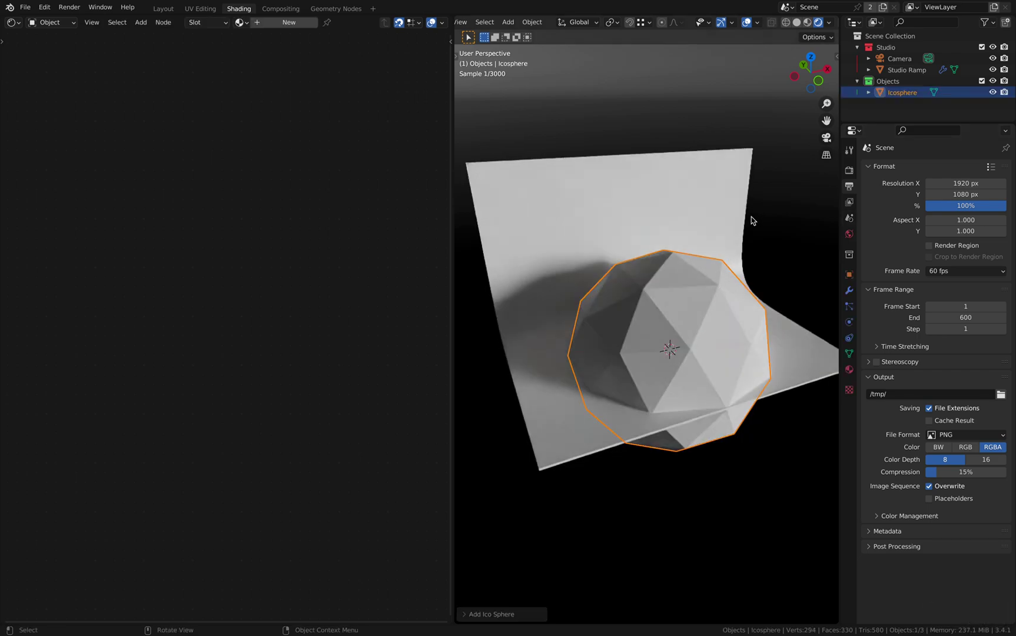
key("s")
left_click(722, 291)
key("g")
key("x")
key("z")
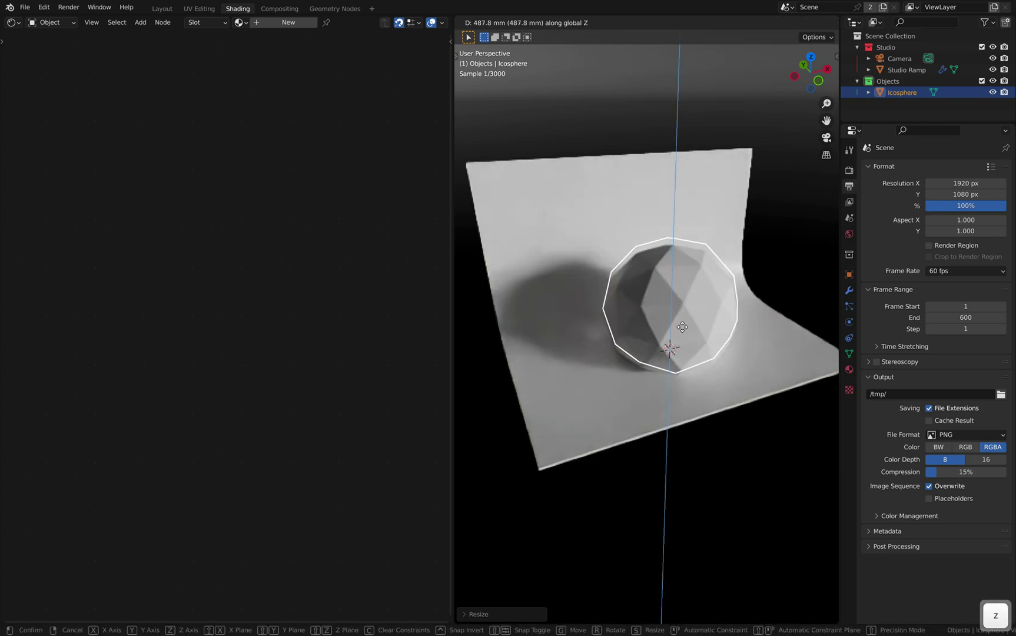
left_click(689, 311)
Shrink the icosphere further and shift it along X to the left of the ramp centre.
key("s")
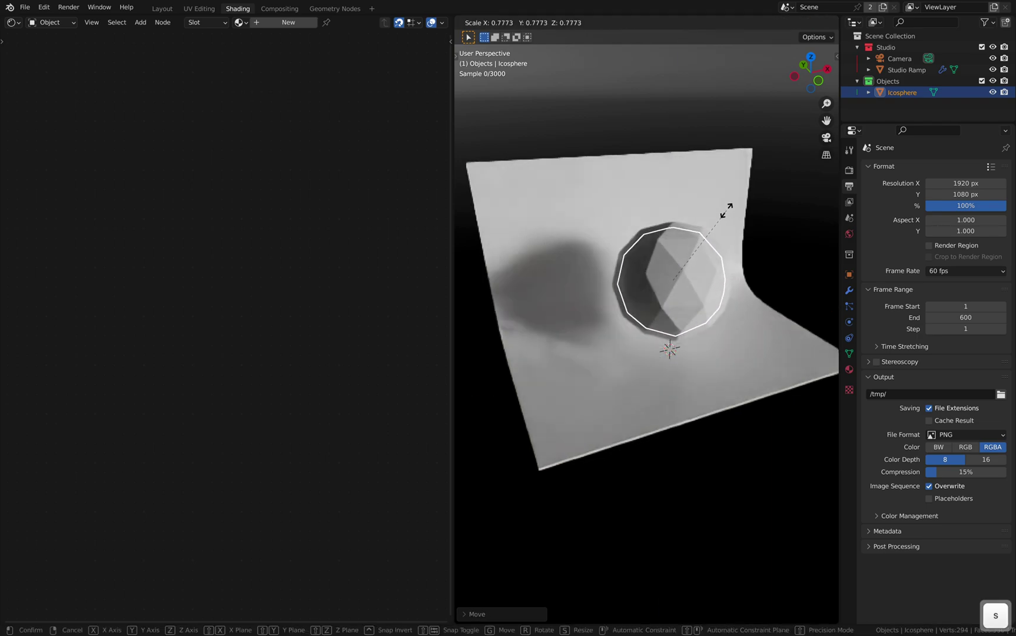
left_click(727, 210)
key("g")
key("x")
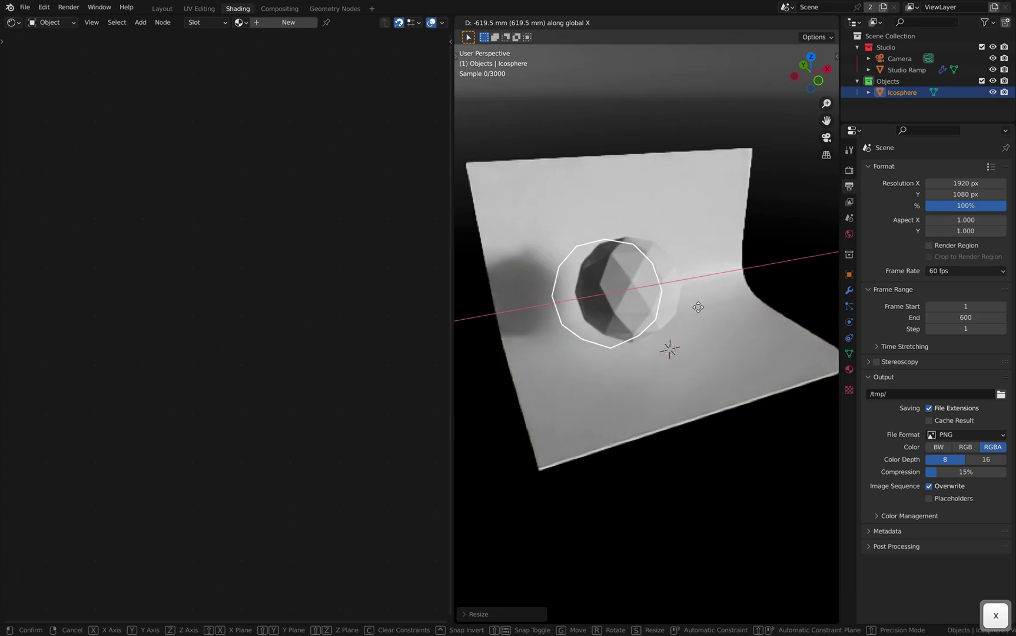
left_click(695, 315)
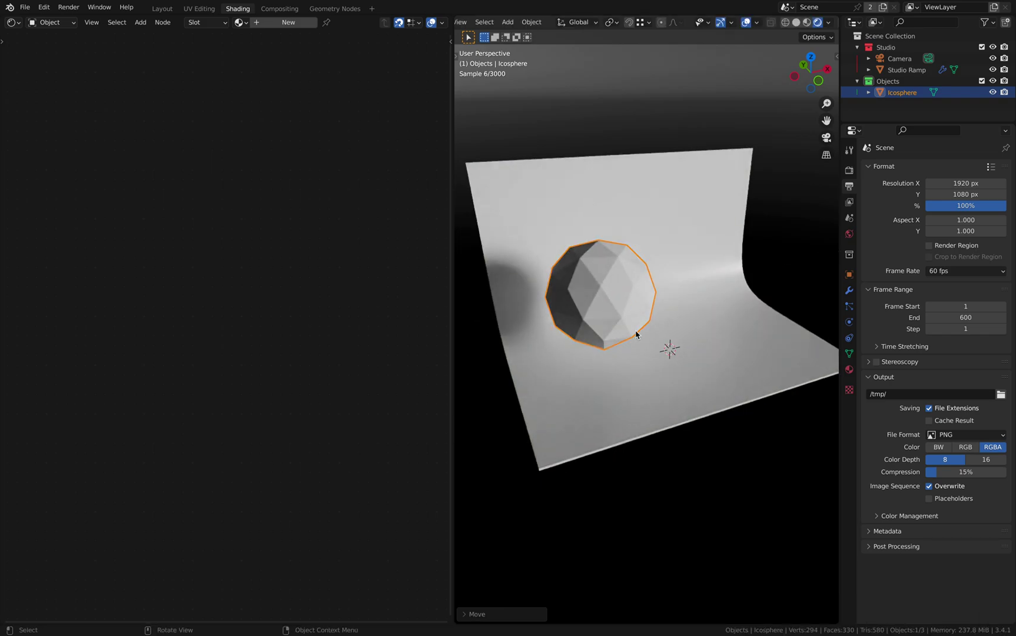
Duplicate it as Icosphere.001 to the right, then reselect the left Icosphere in the Outliner.
key("shift+d")
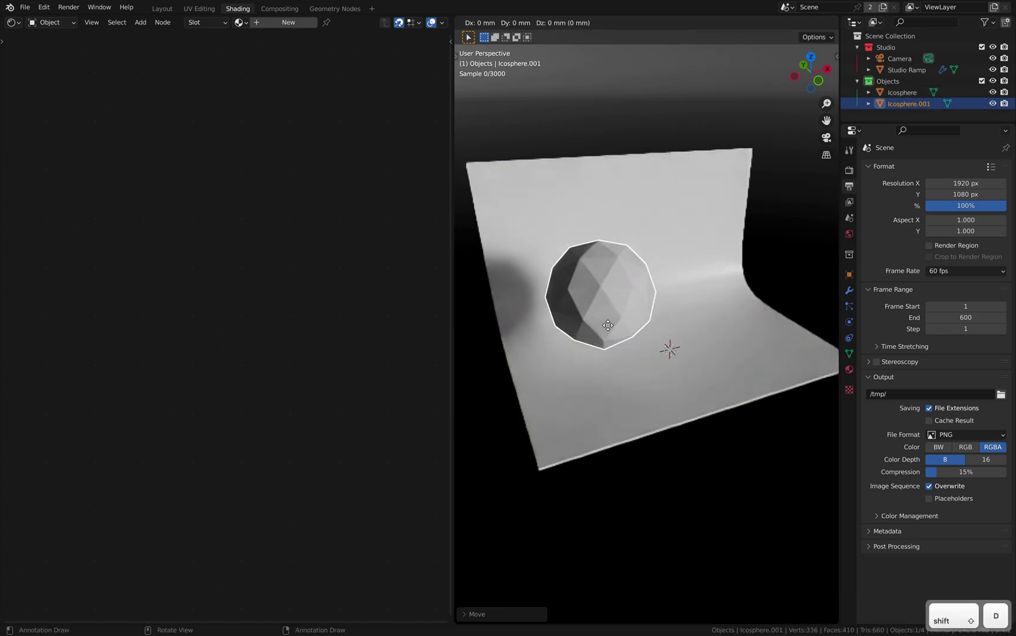
key("x")
left_click(720, 302)
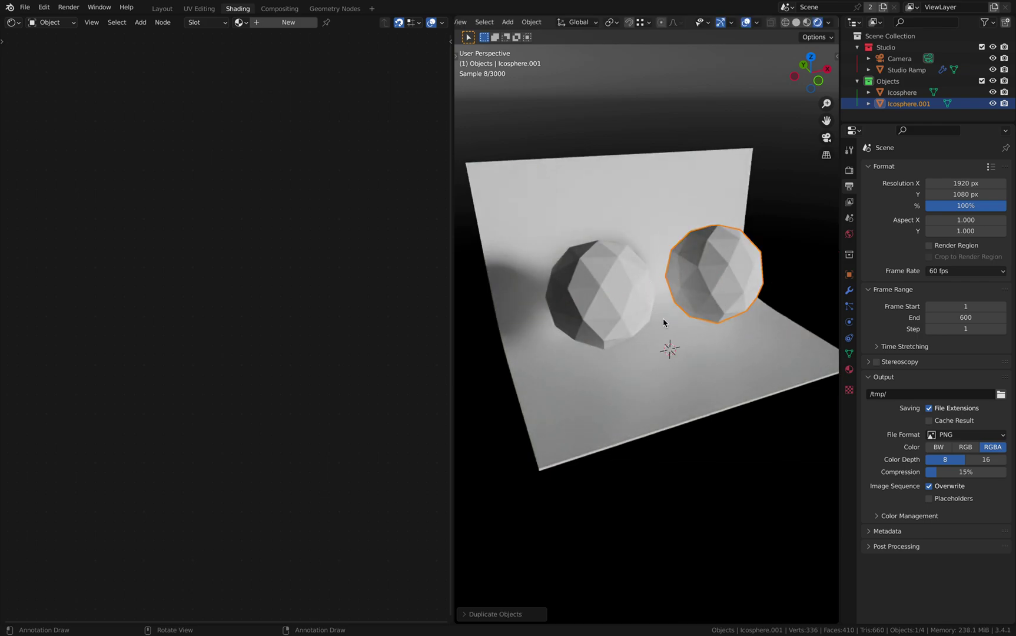
left_click(616, 293)
left_click(869, 92)
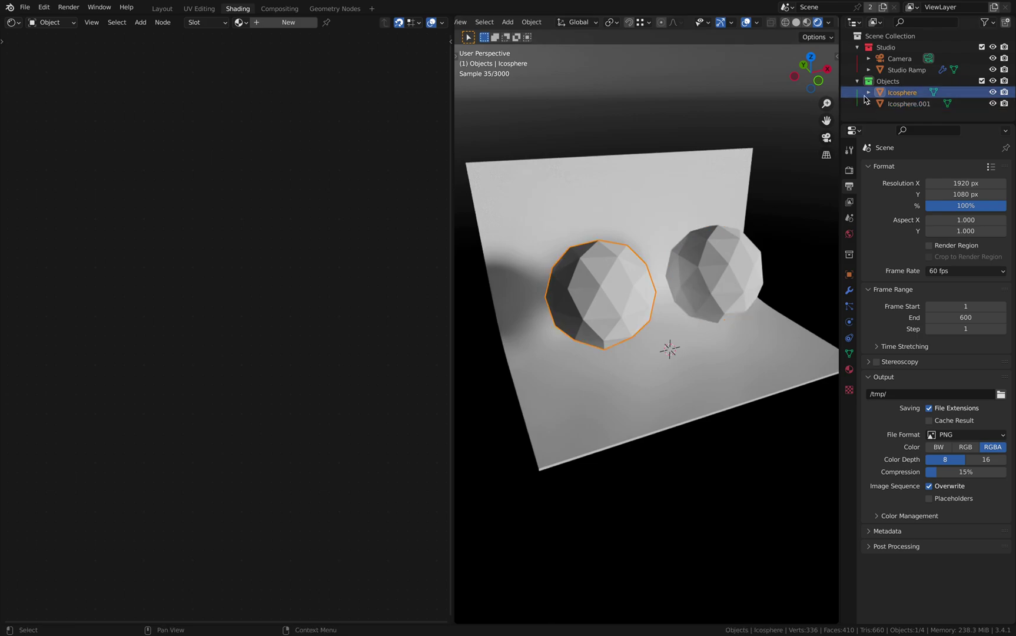
scroll(871, 95, "down", 1)
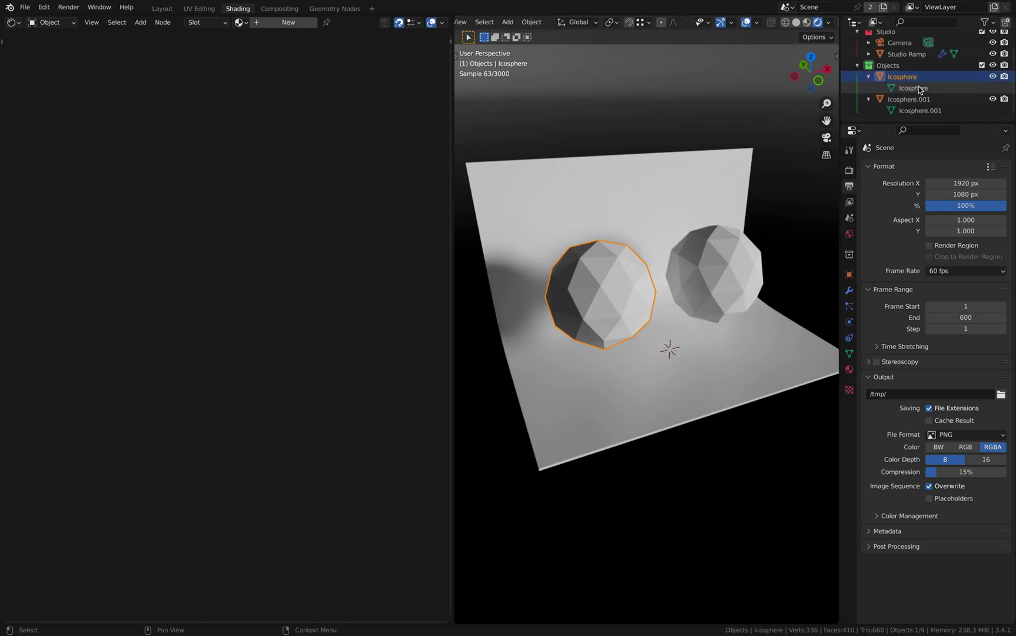
left_click(918, 111)
left_click(903, 77)
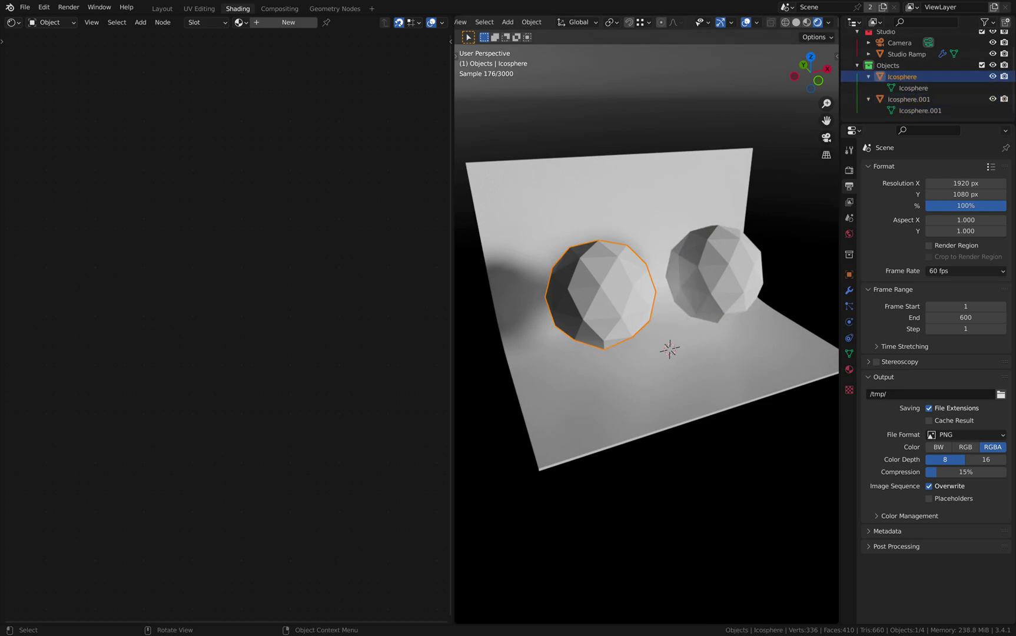
Create a new material on the left Icosphere and name it 'Glass'.
left_click(718, 277)
left_click(609, 286)
left_click(306, 25)
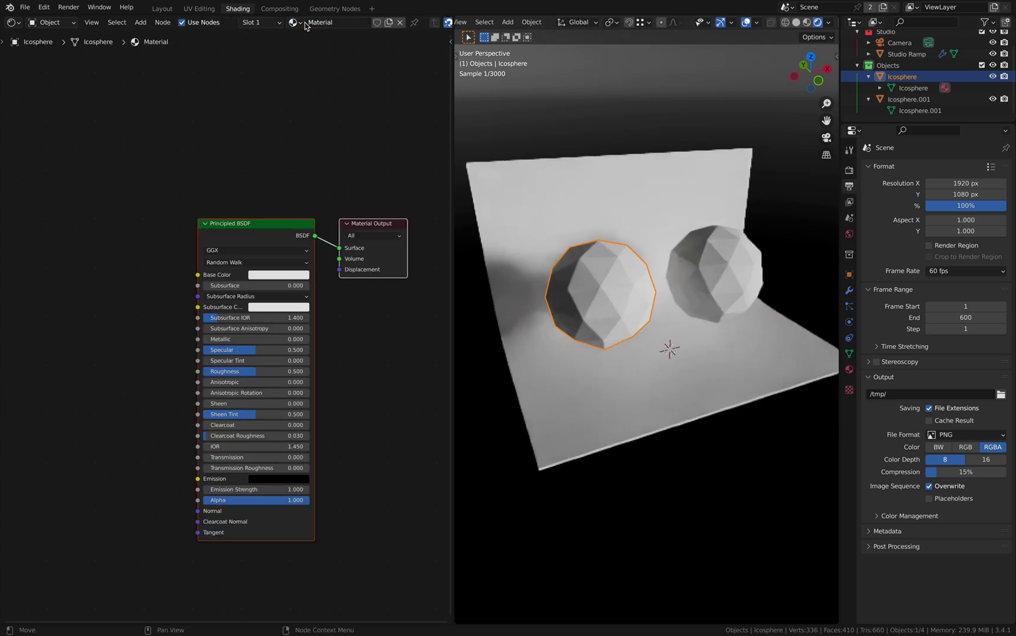
double_click(329, 24)
type("Glass")
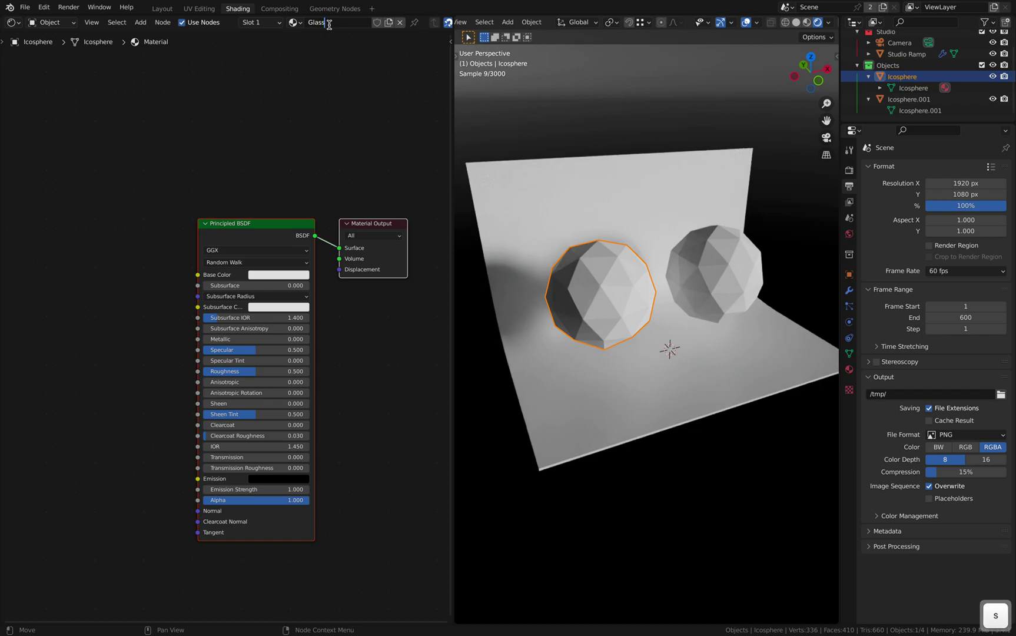
key("Return")
key("g")
left_click(308, 118)
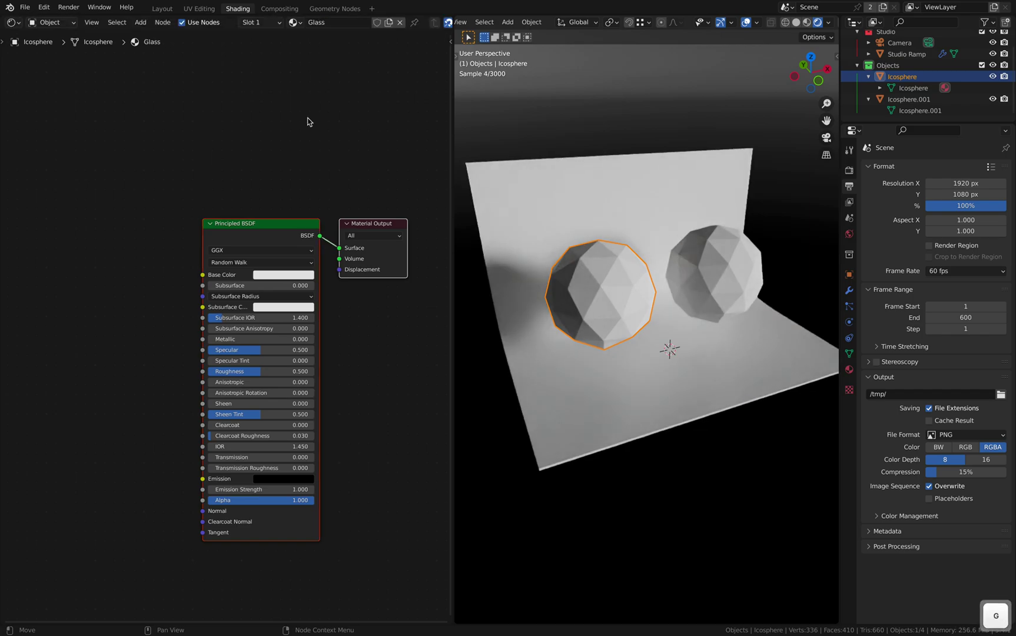
left_click(357, 141)
Assign the existing Glass material to Icosphere.001, then reselect the left sphere.
left_click(730, 254)
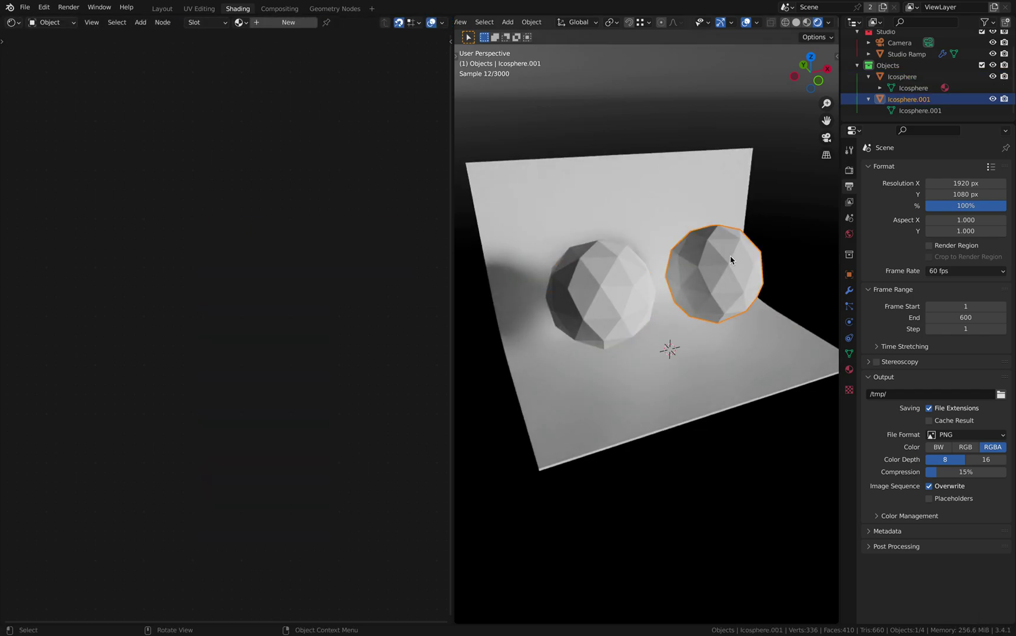
left_click(240, 23)
left_click(260, 40)
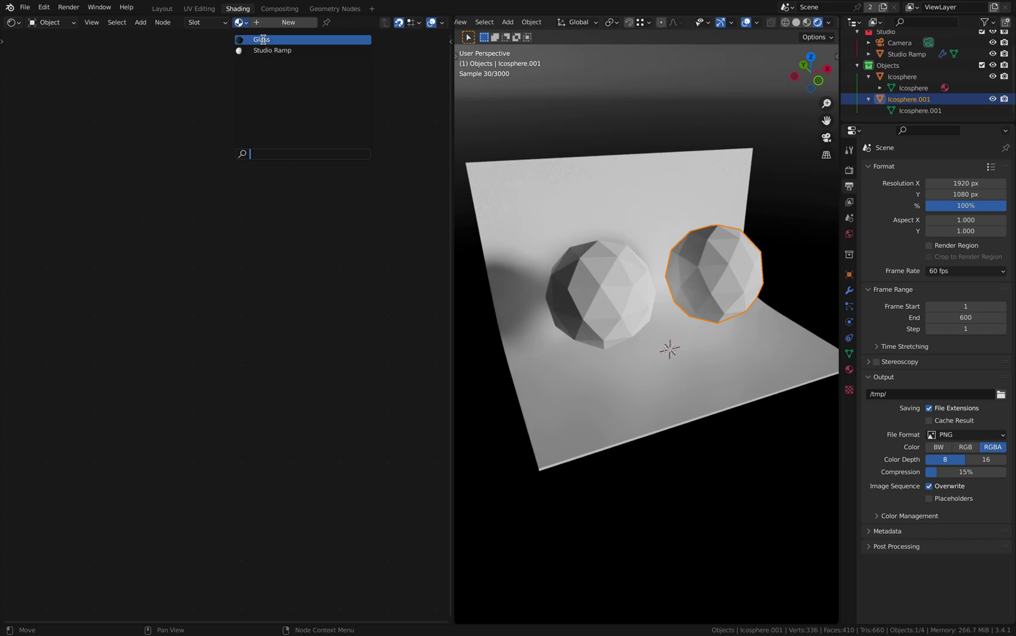
left_click(606, 278)
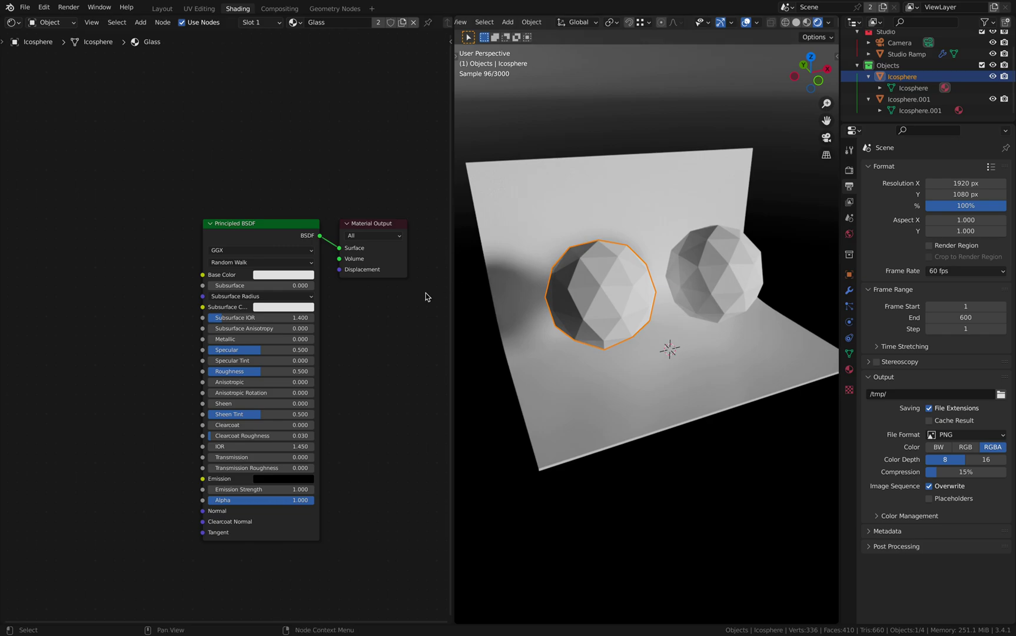
Set the Principled BSDF Transmission to 1 and Roughness to 0.1.
scroll(392, 436, "up", 2)
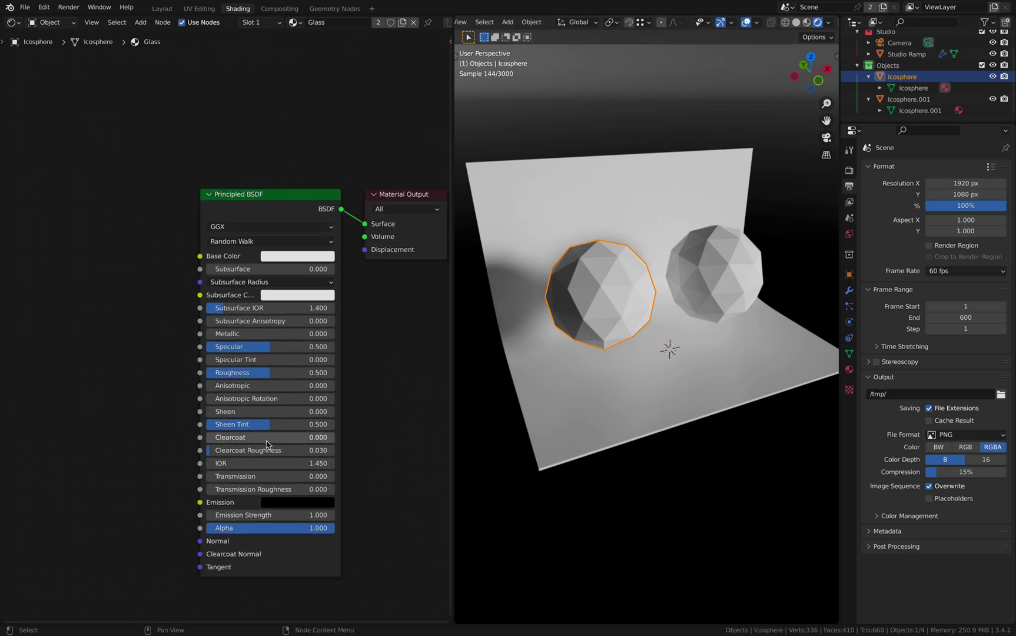
left_click(262, 477)
type("1")
key("Return")
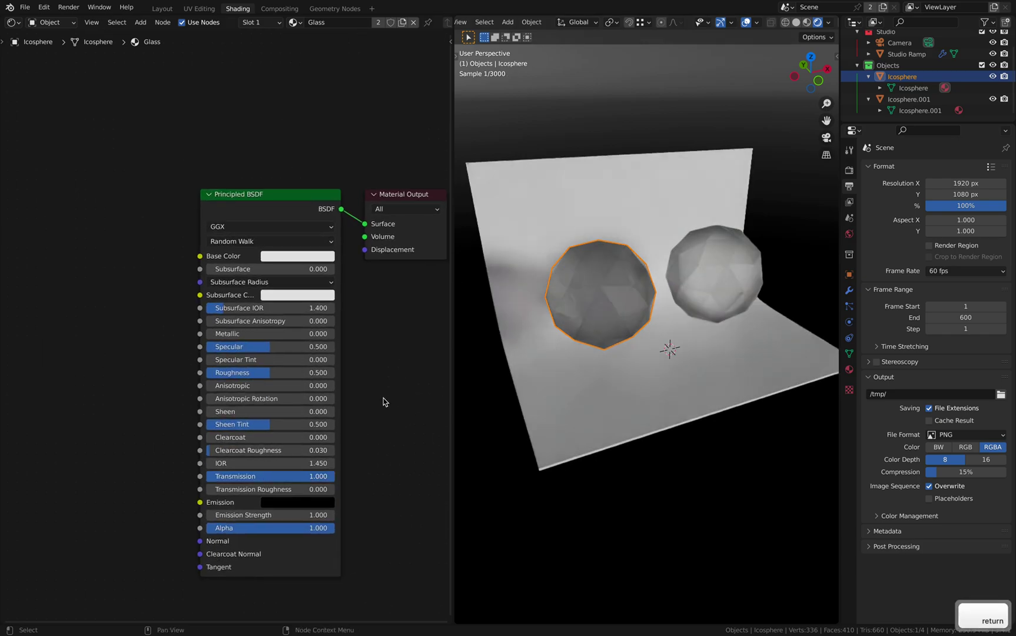
left_click(240, 375)
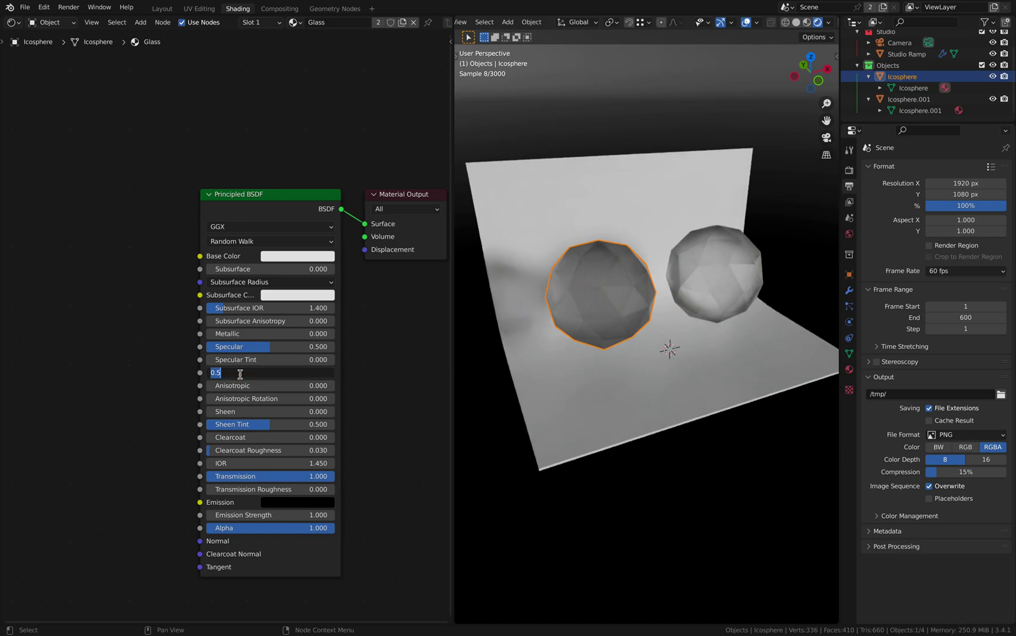
type("0.1")
key("Return")
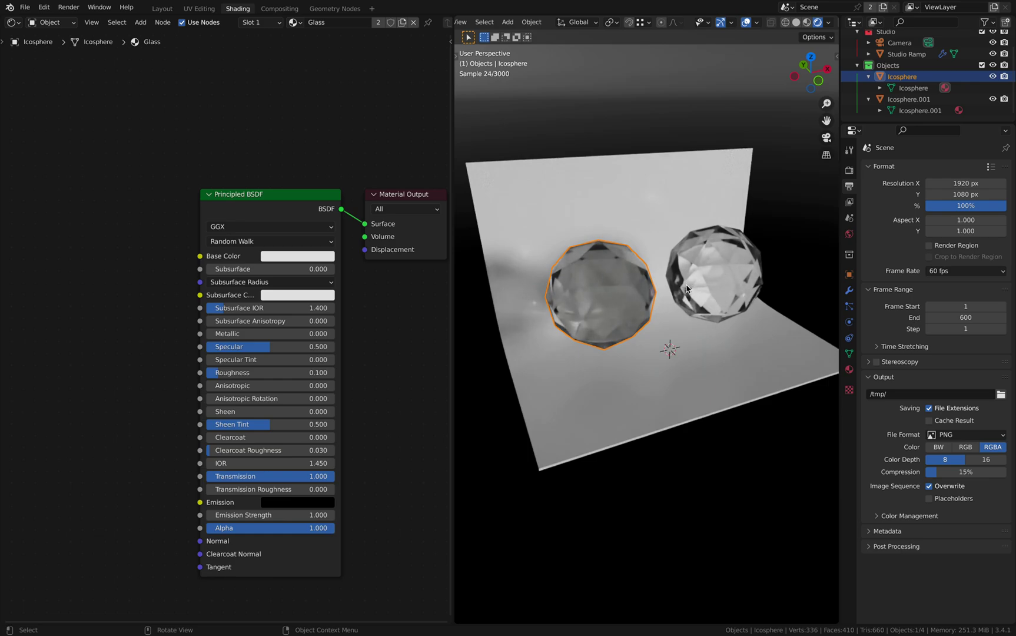
key("Home")
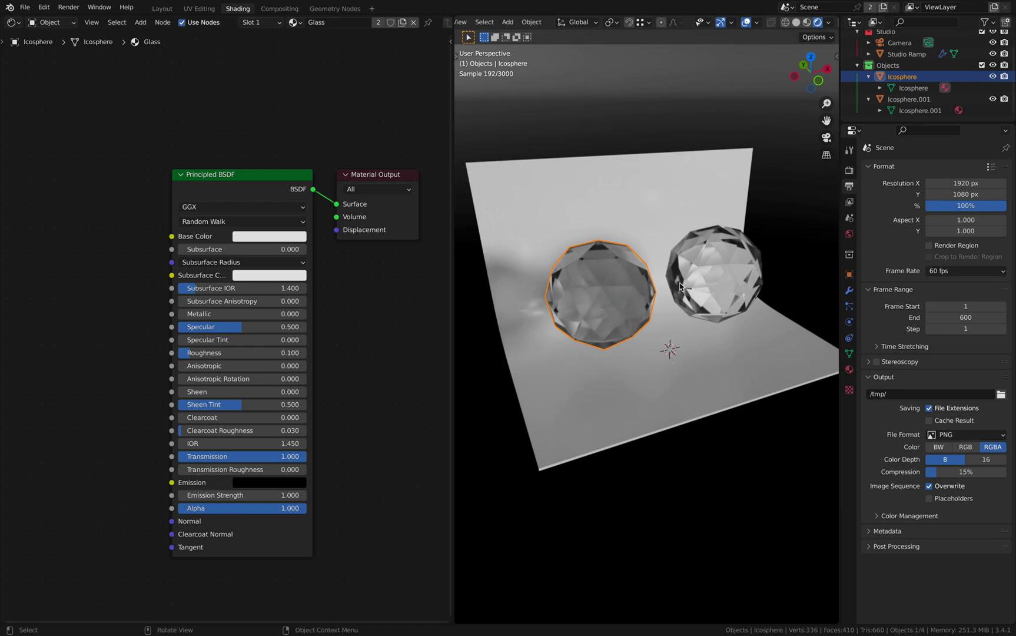
Inspect the Object and mesh data properties, then reselect Icosphere in the Outliner.
left_click(847, 276)
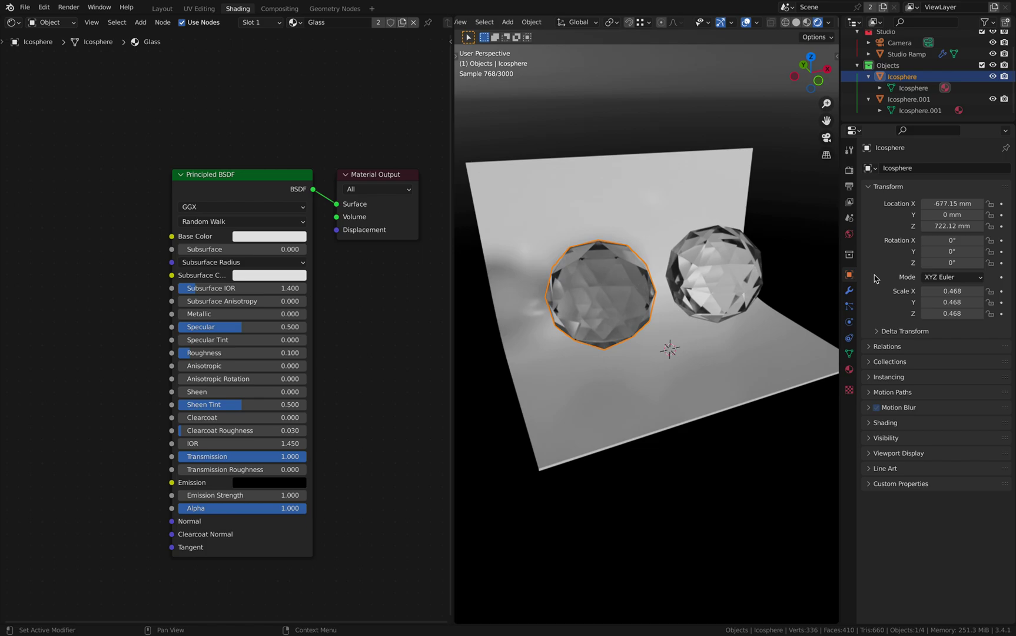
left_click(850, 354)
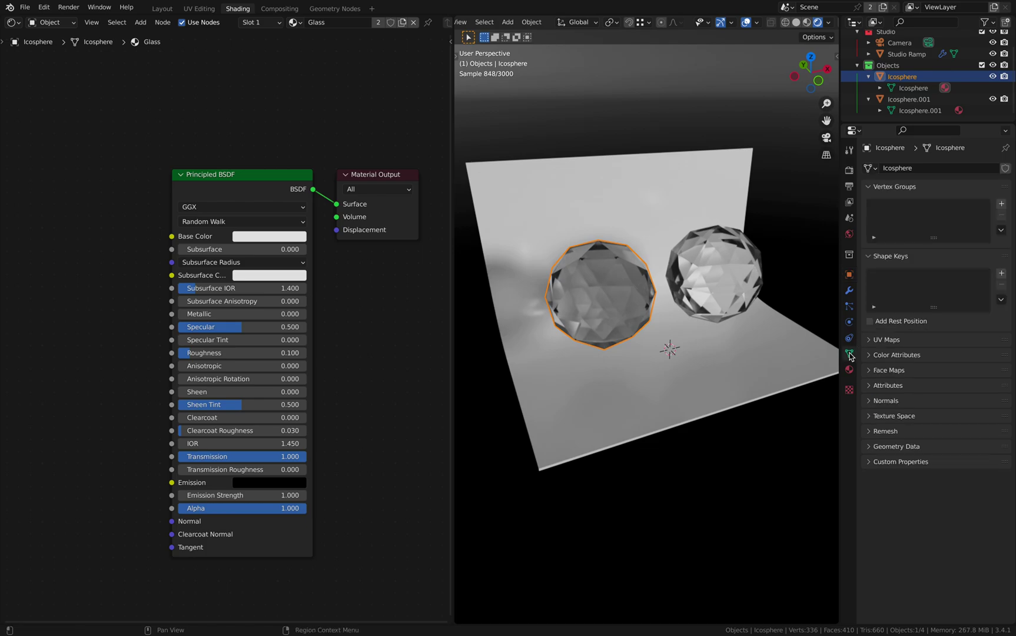
left_click(871, 463)
left_click(872, 463)
left_click(849, 274)
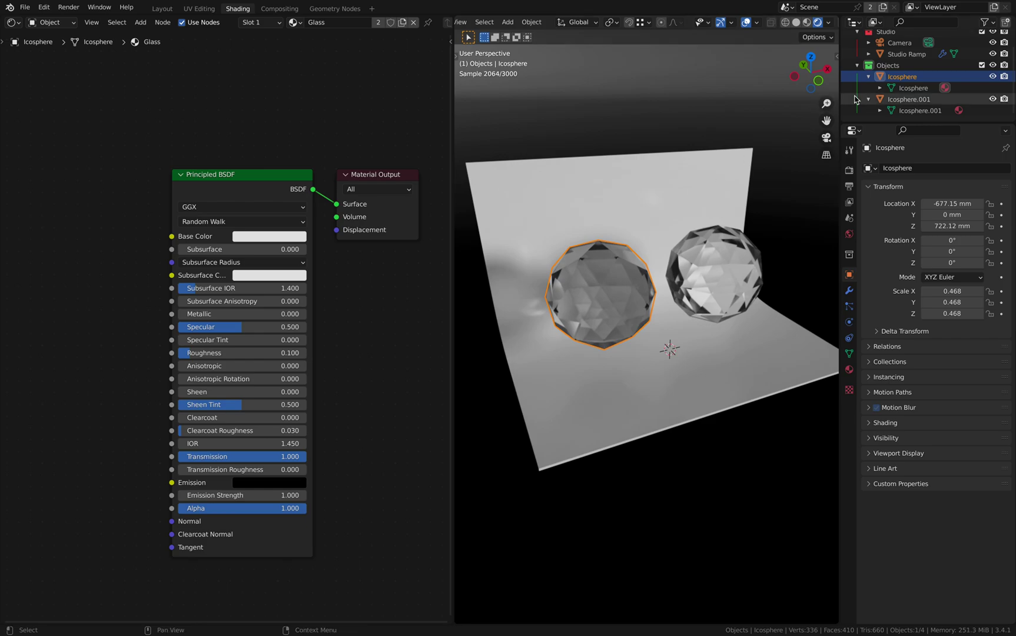
left_click(896, 98)
left_click(903, 77)
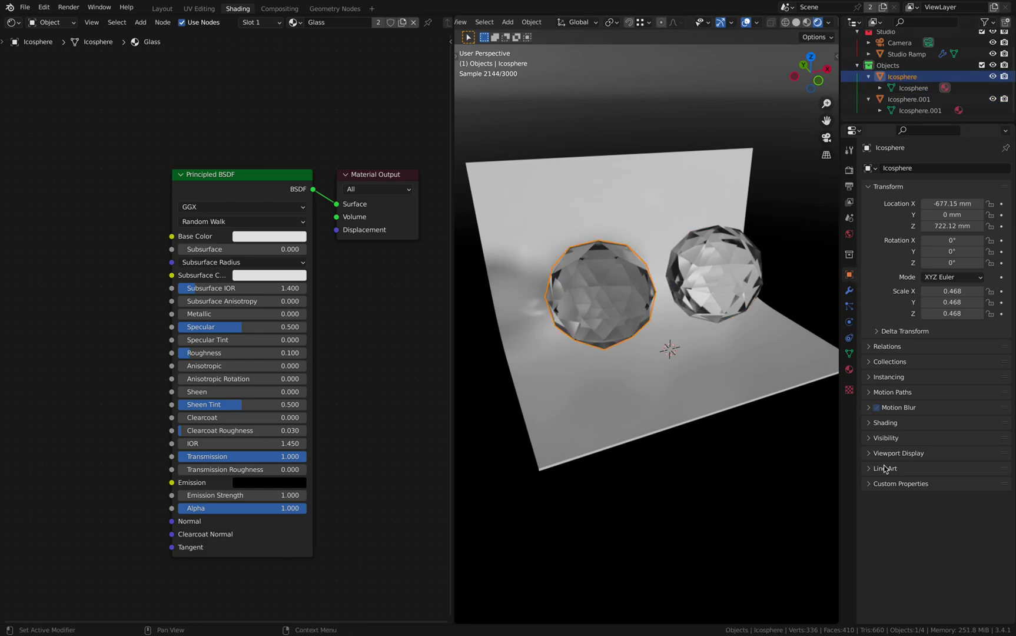
Add a custom property 'prop' (1.000) to Icosphere and view its type options without changing them.
left_click(869, 483)
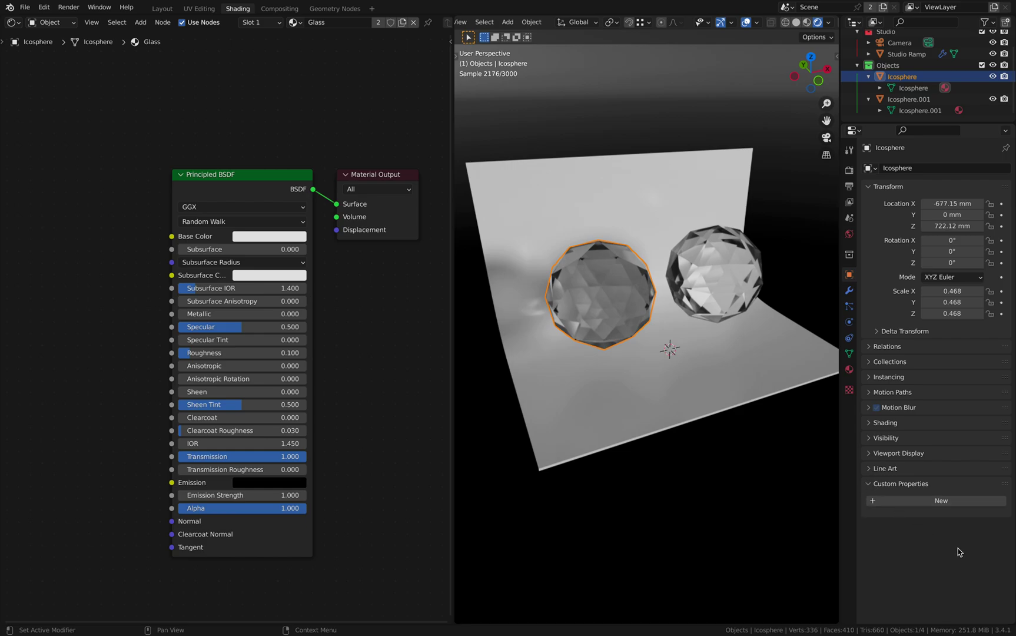
left_click(960, 501)
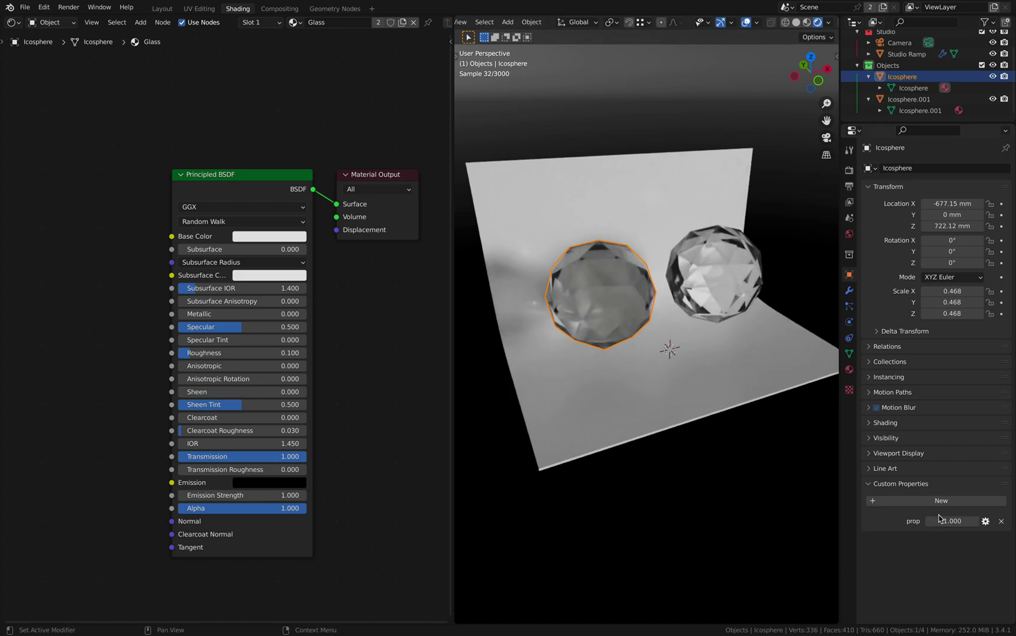
left_click(986, 521)
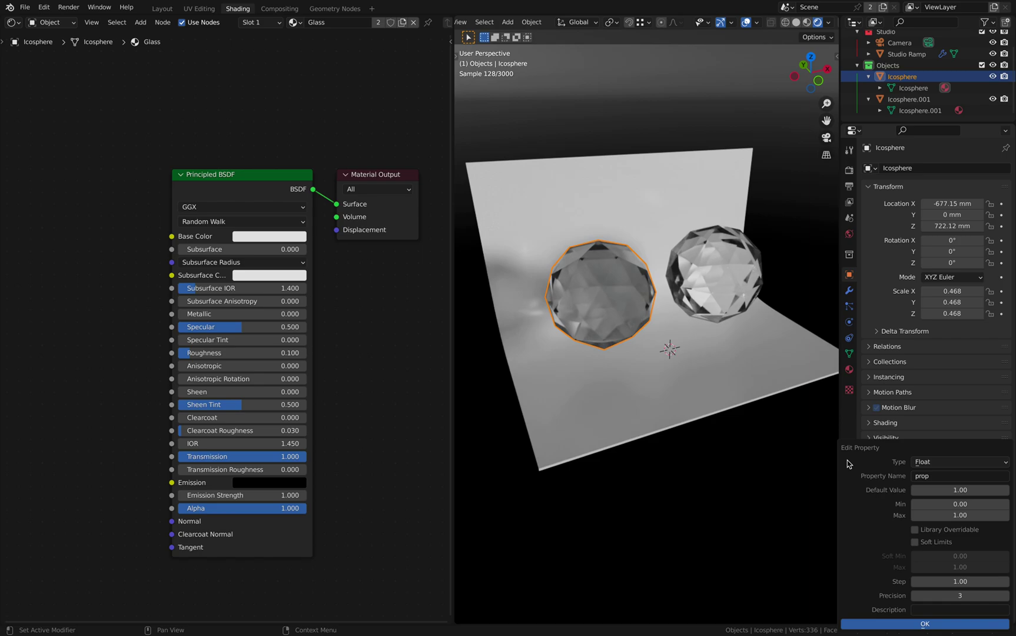
left_click(956, 463)
key("Return")
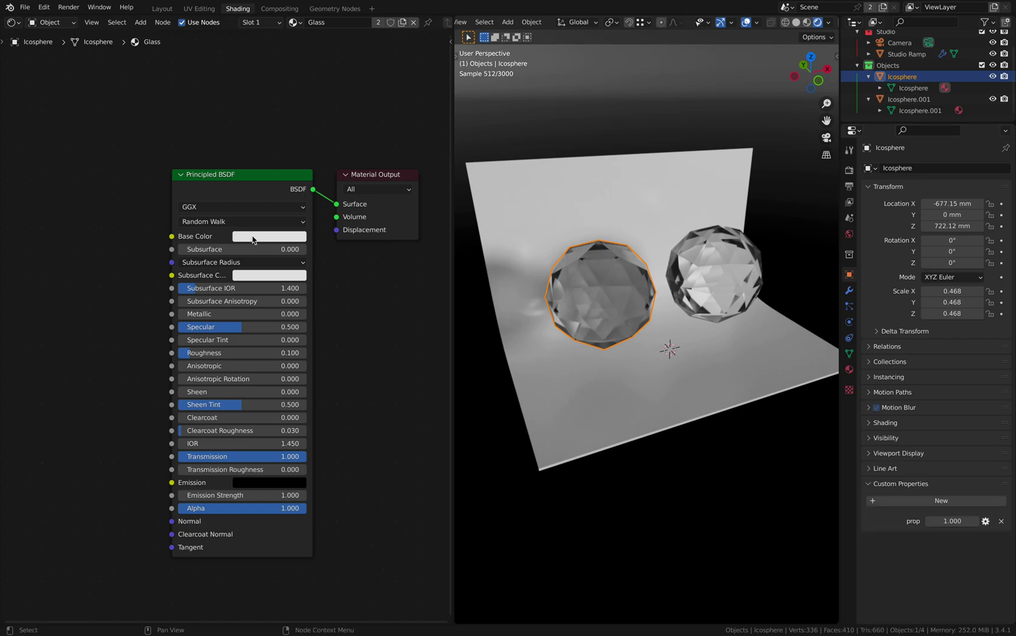
left_click(252, 238)
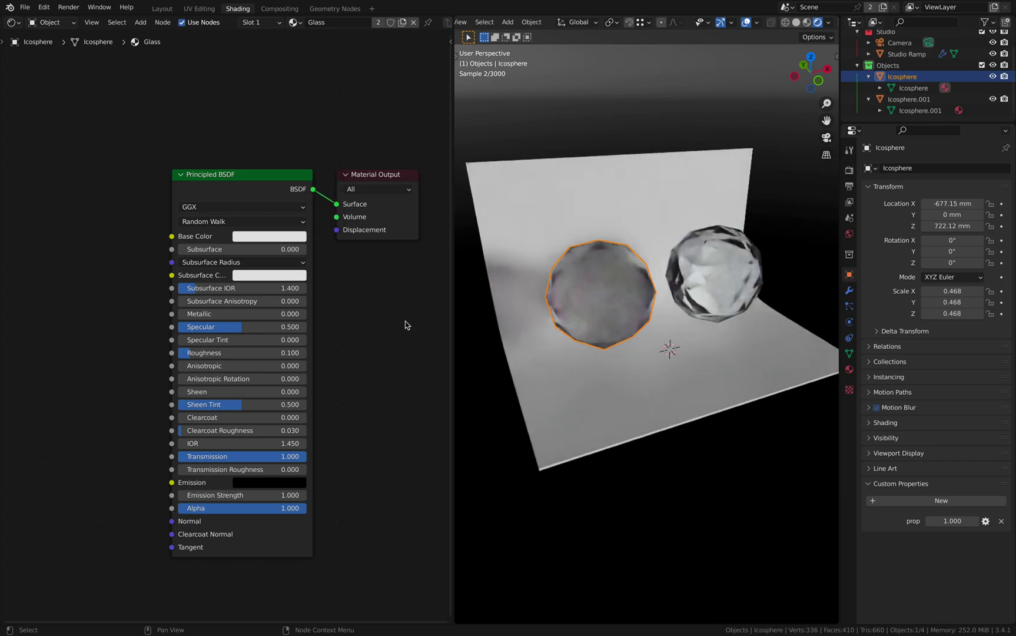
Make prop a Float Array named 'Glass Color', trying array length 4 before returning to 3.
left_click(986, 521)
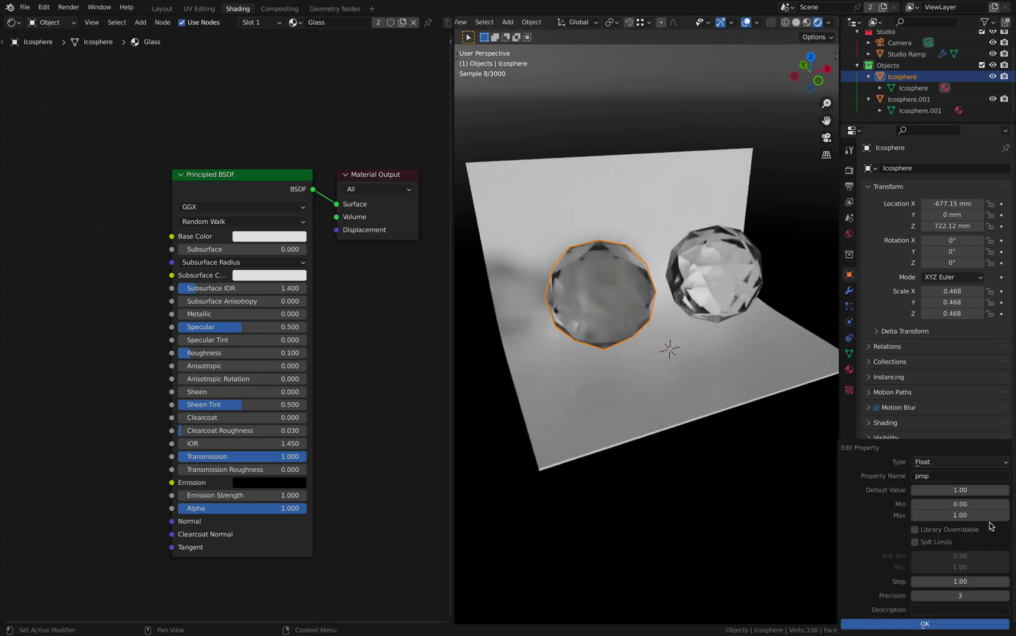
left_click(971, 462)
left_click(961, 487)
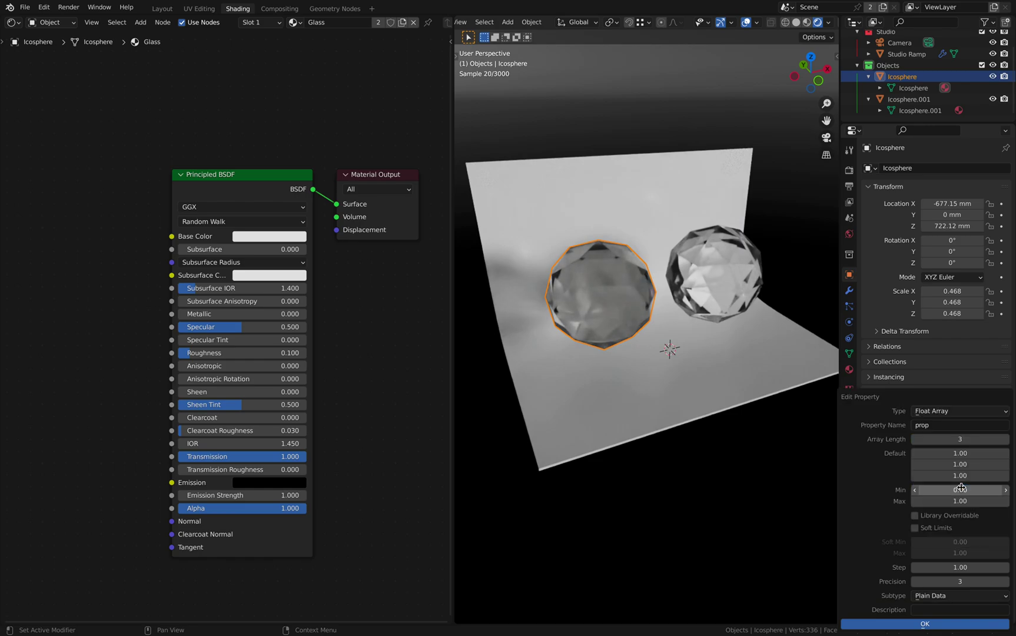
left_click(920, 425)
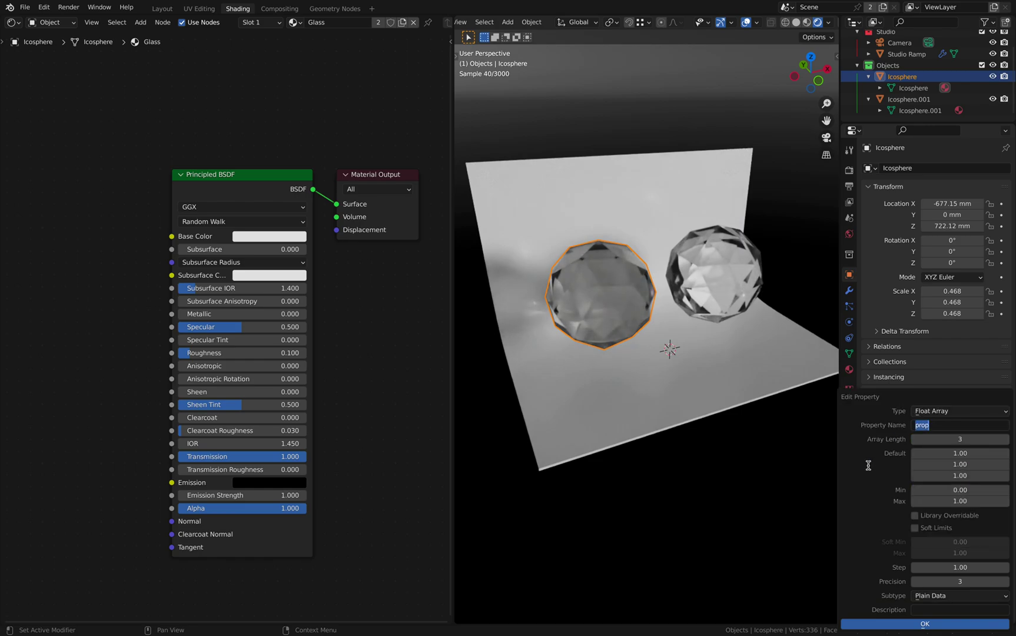
type("Glass ")
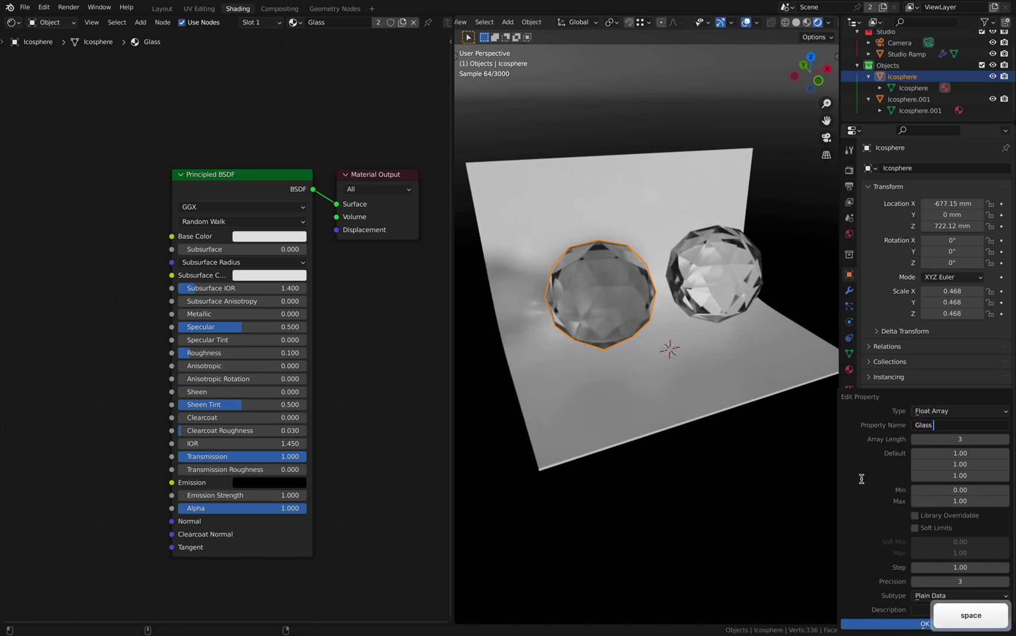
type("Color")
key("Return")
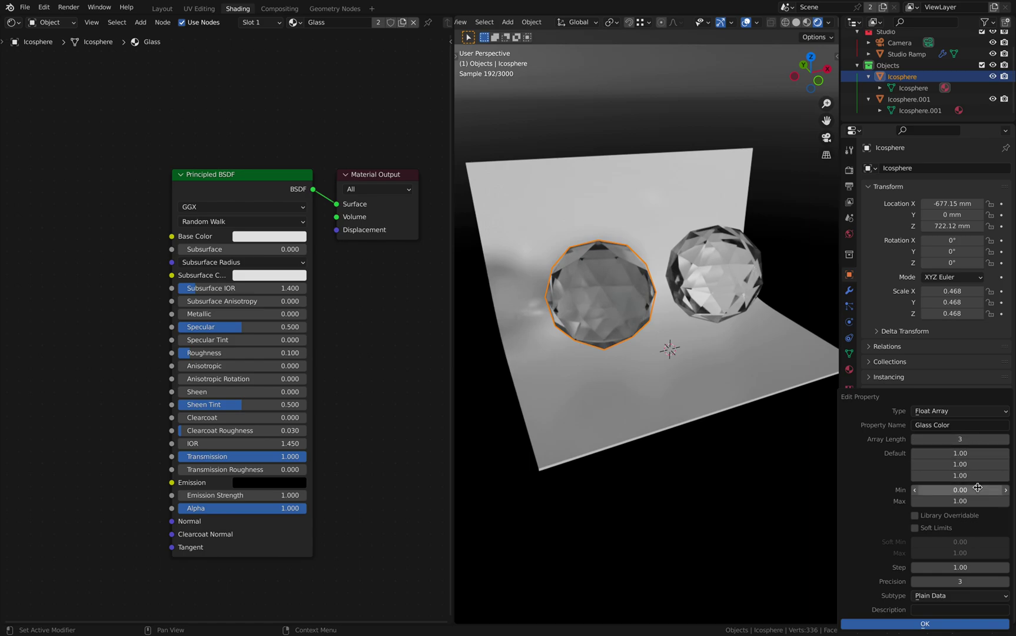
left_click(1006, 441)
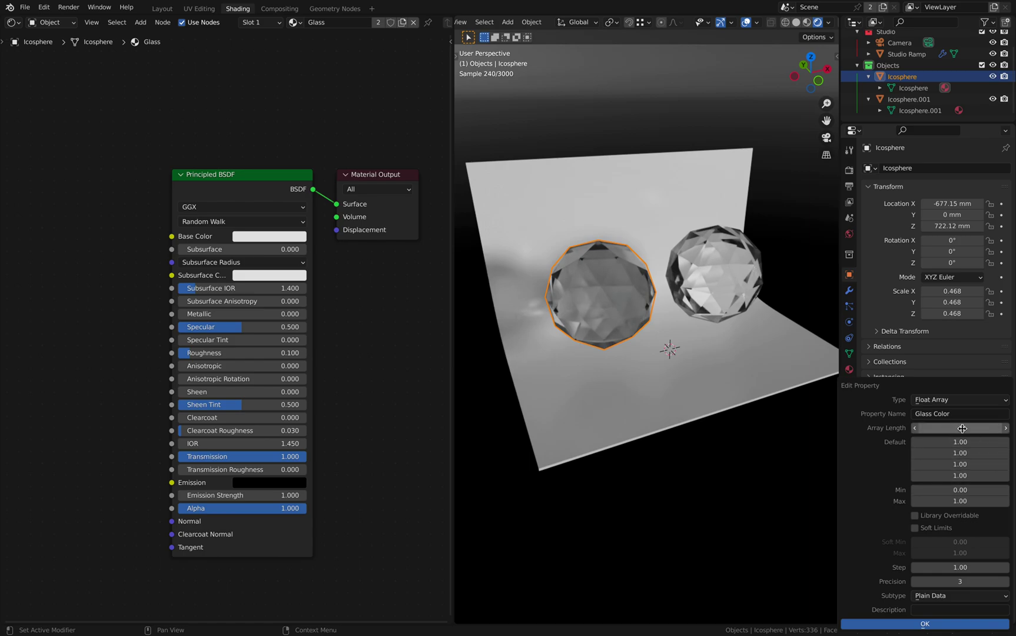
left_click(916, 428)
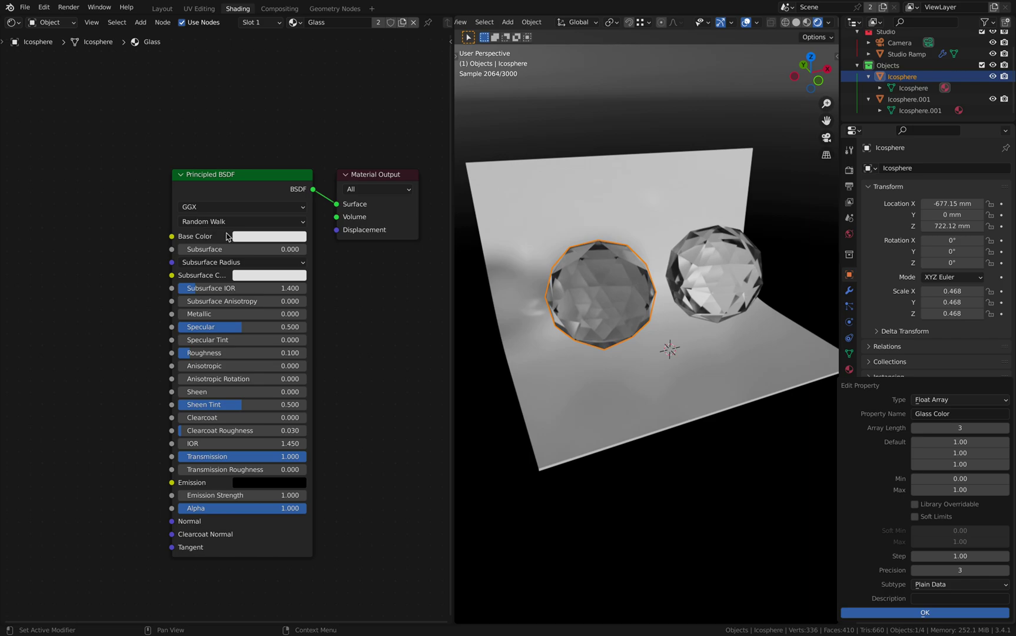
Switch the Base Color picker to HSV and set Value to 1.
left_click(261, 197)
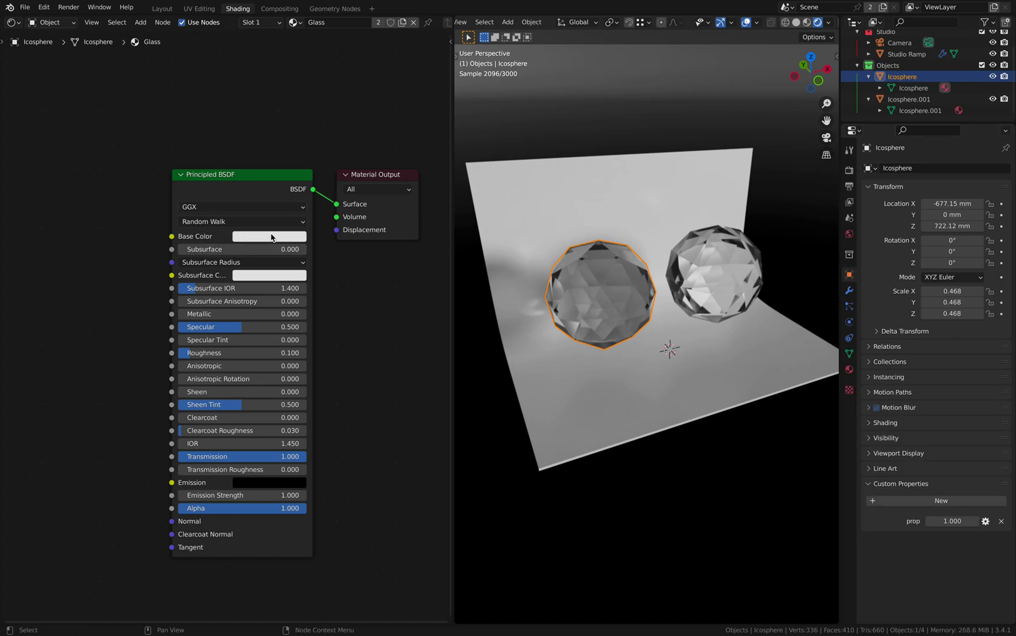
left_click(271, 238)
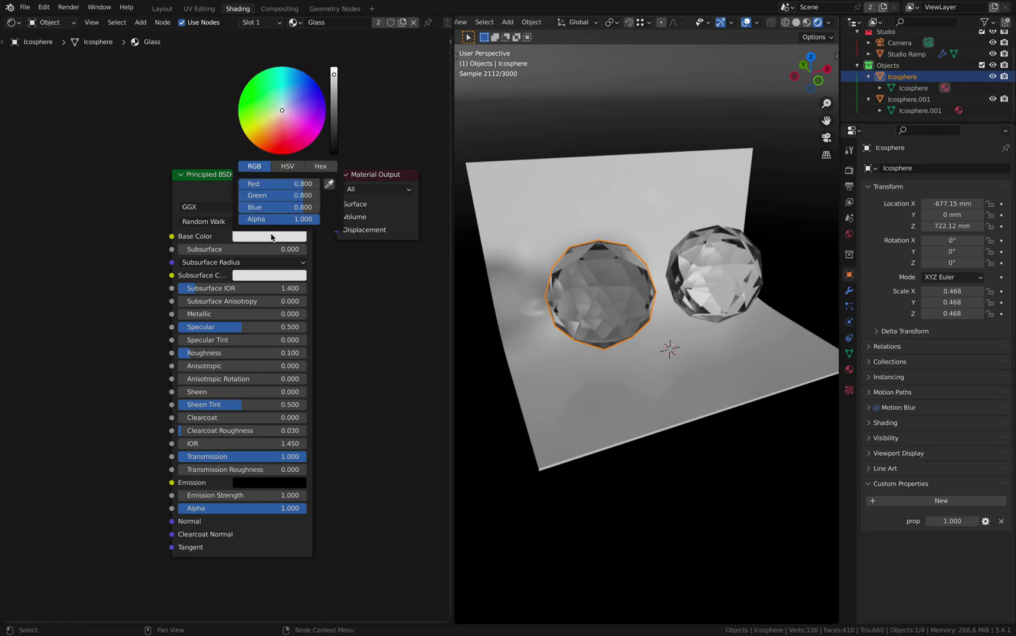
left_click(288, 168)
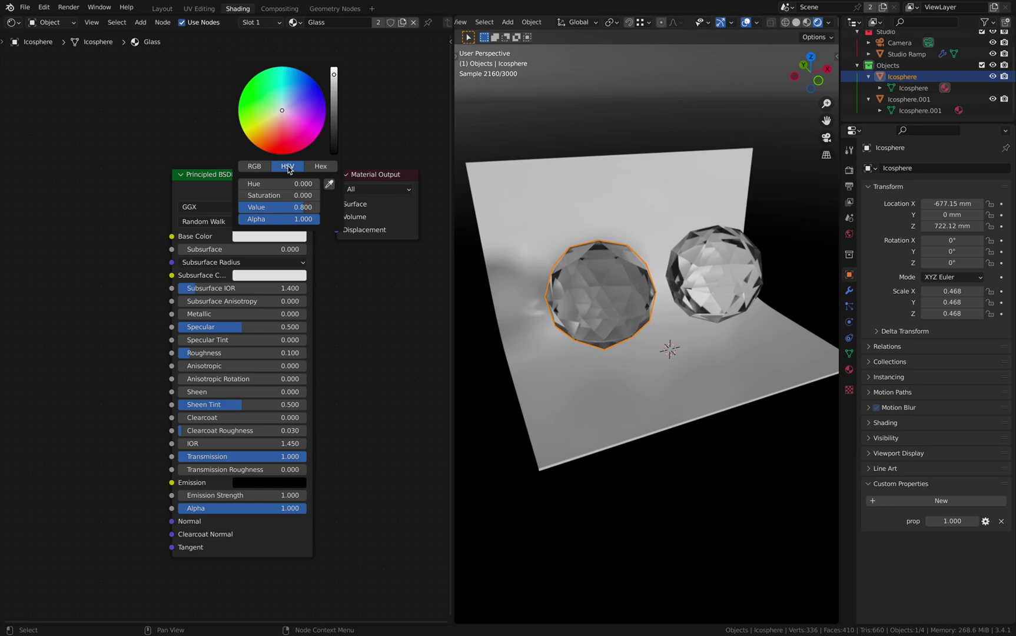
left_click(296, 206)
type("1")
key("Return")
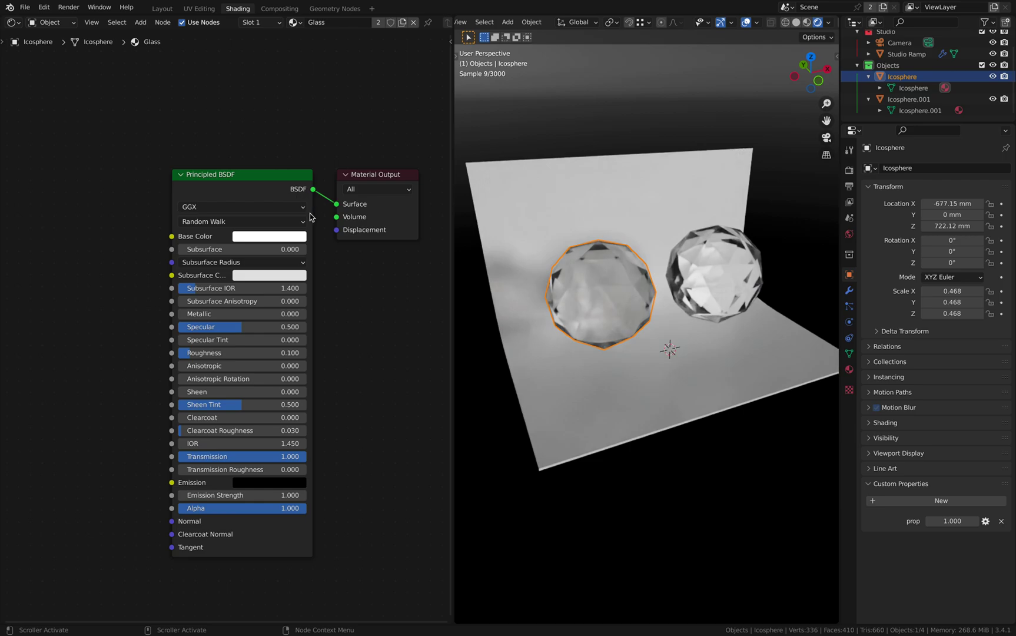
Try a darker Base Color, cancel it, then set the Value to 2.
left_click(270, 238)
left_click_drag(274, 207, 304, 211)
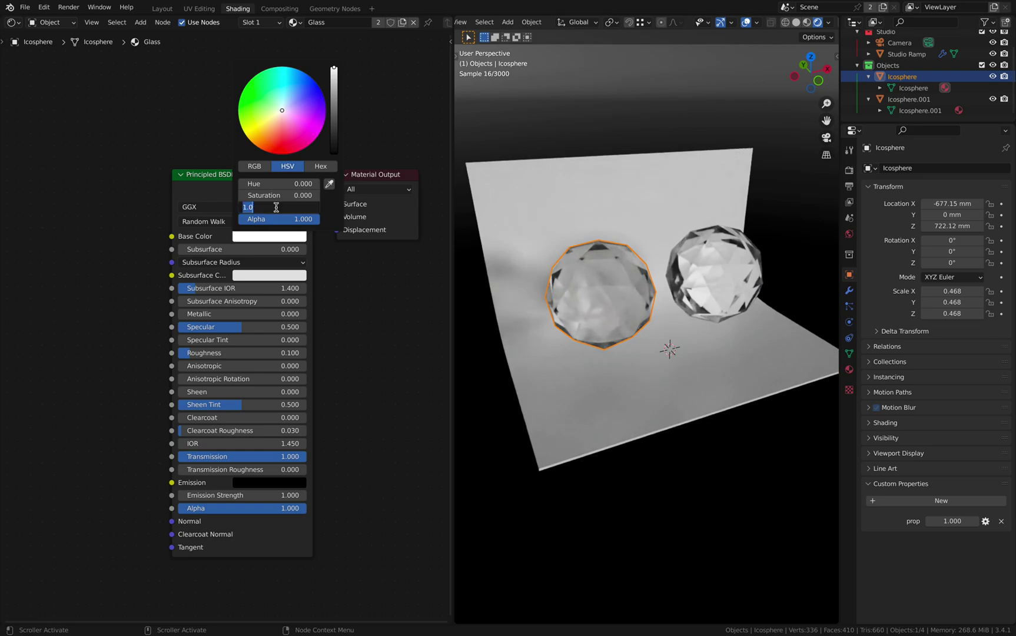
key("Escape")
mouse_move(289, 211)
left_mouse_down()
mouse_move(269, 211)
mouse_move(289, 210)
left_mouse_up()
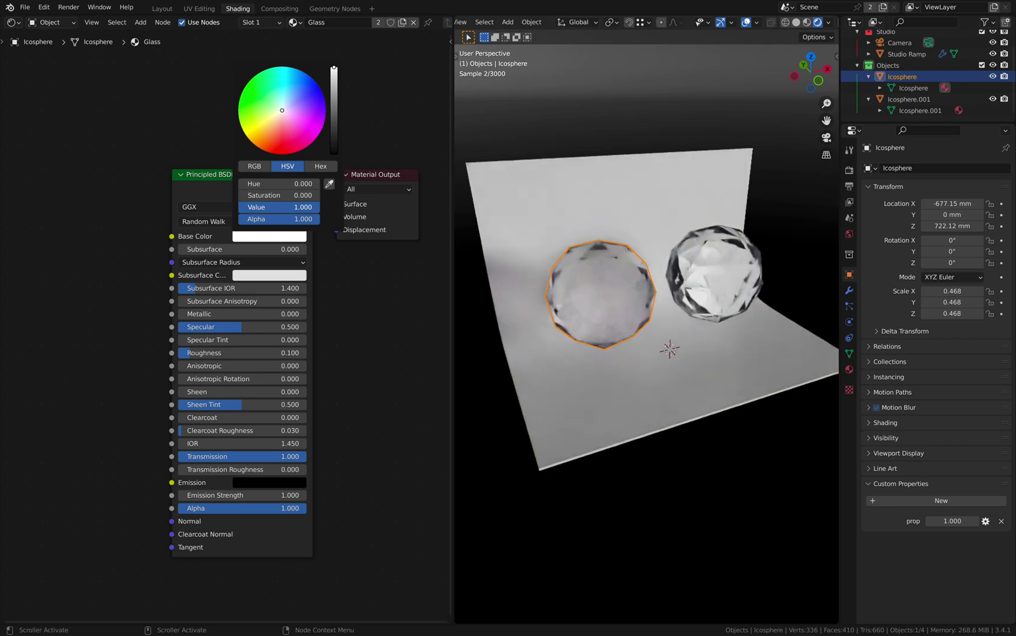
left_click(269, 207)
type("2")
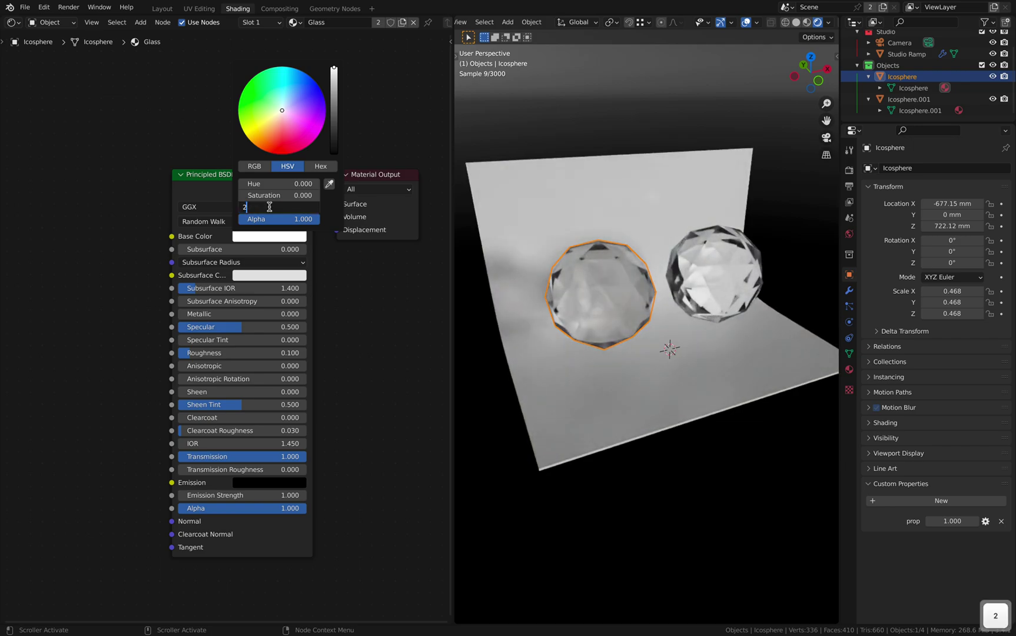
key("Return")
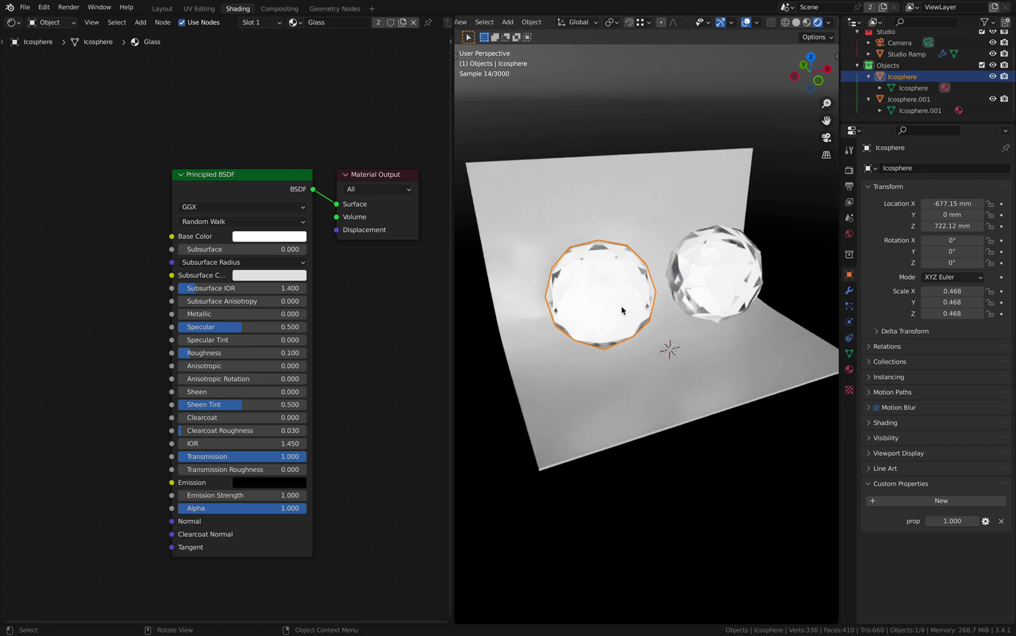
Preview further Base Color brightness values, including a much darker one.
left_click(271, 236)
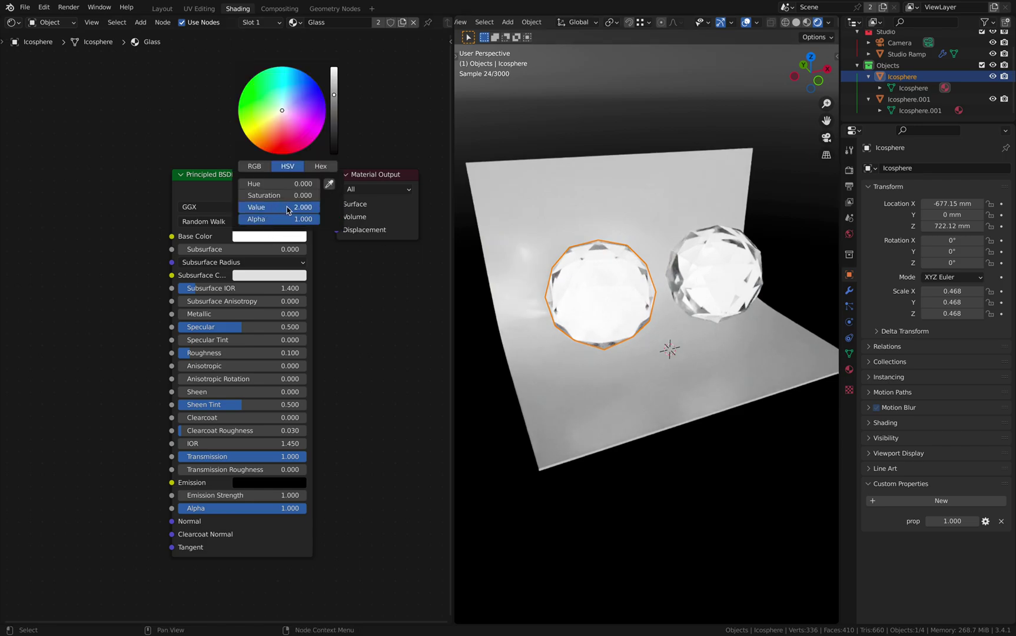
mouse_move(287, 209)
left_mouse_down()
mouse_move(268, 210)
mouse_move(299, 210)
left_mouse_up()
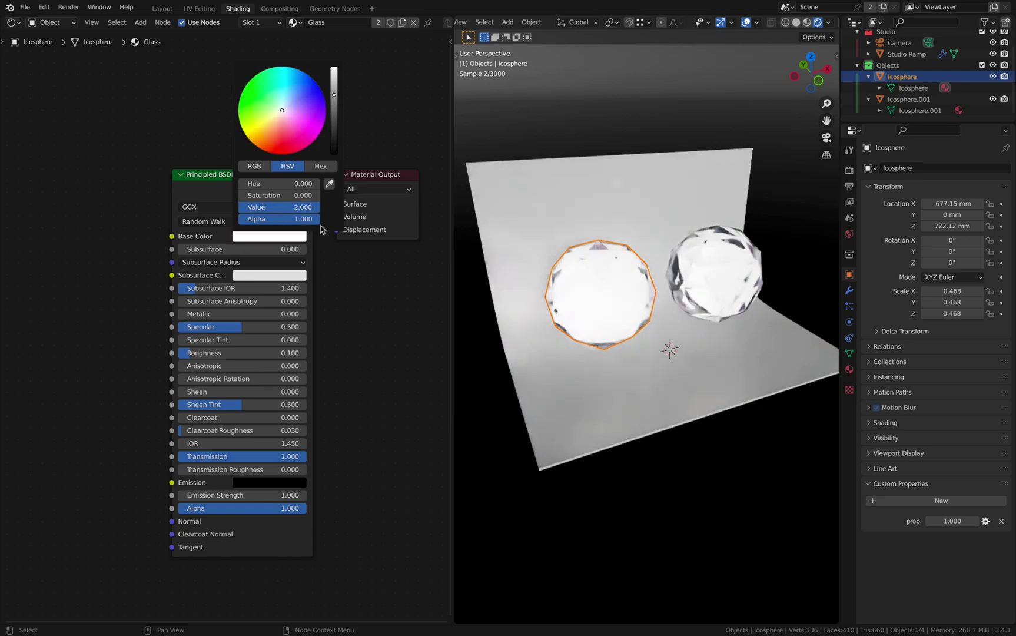
left_click(299, 211)
key("Return")
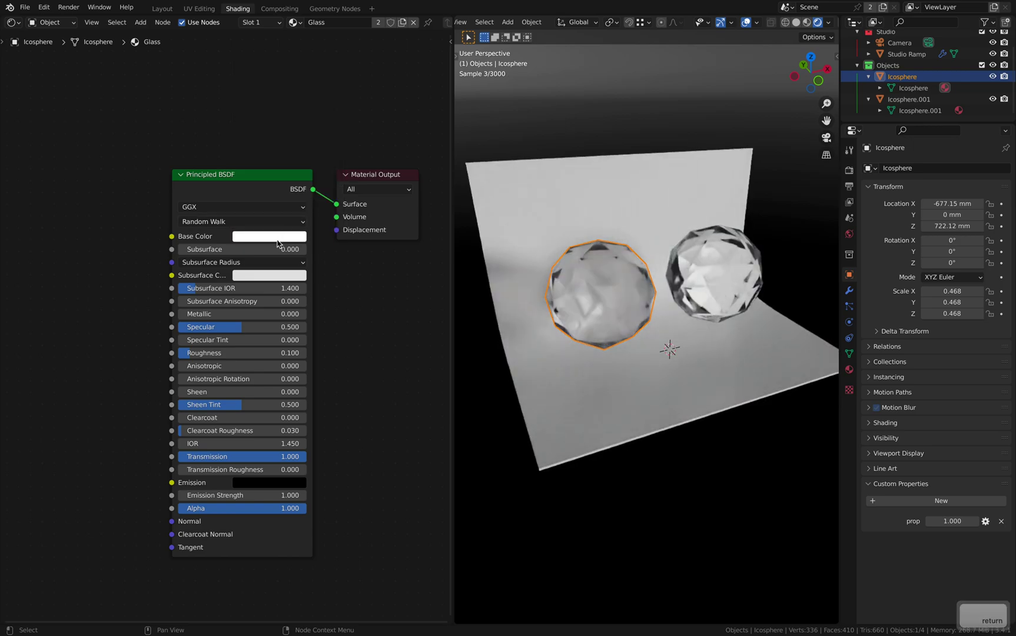
left_click(278, 237)
mouse_move(304, 207)
left_mouse_down()
mouse_move(266, 207)
mouse_move(320, 206)
left_mouse_up()
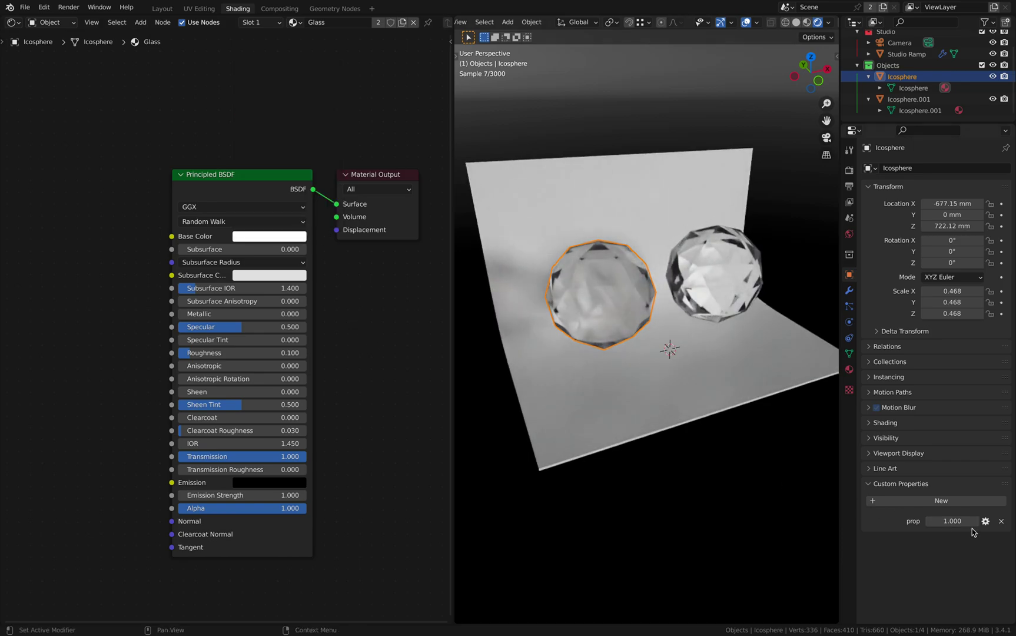
Change prop to a Float Array named 'Glass Color'.
left_click(987, 522)
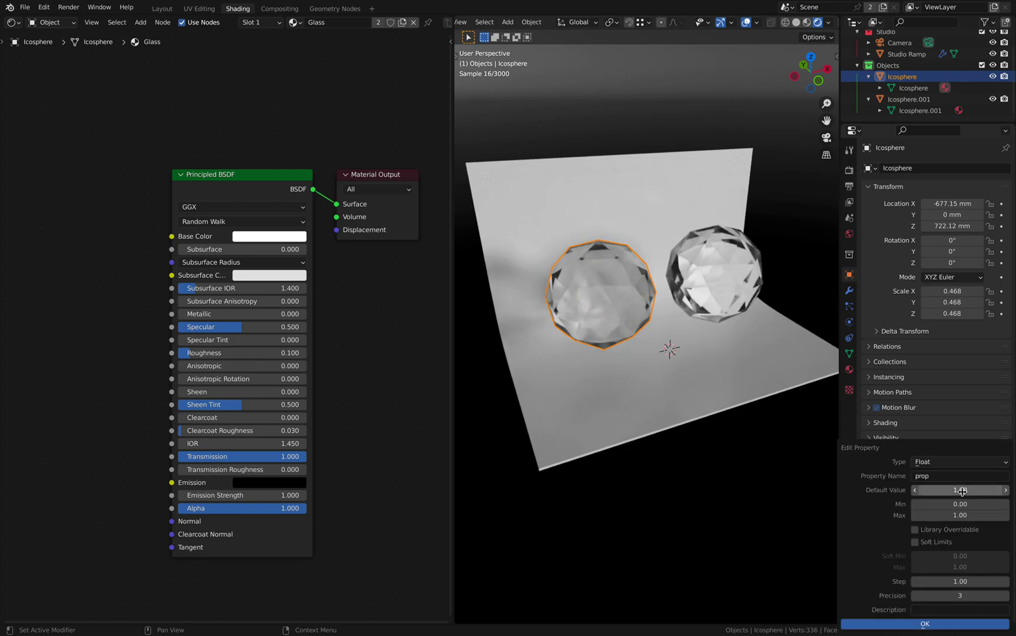
left_click(944, 461)
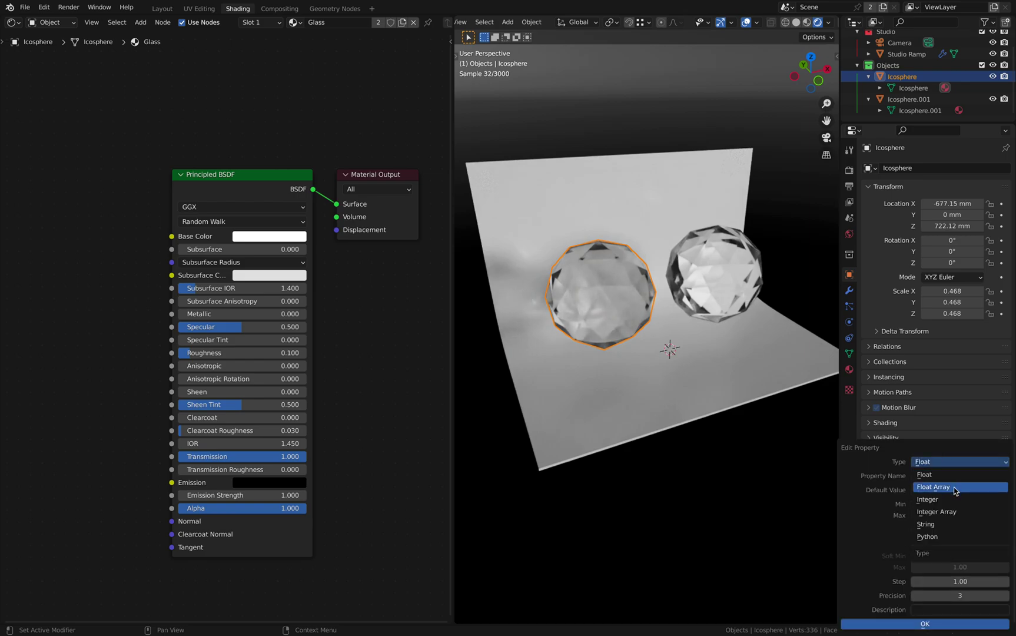
left_click(936, 486)
left_click(941, 425)
type("Gl")
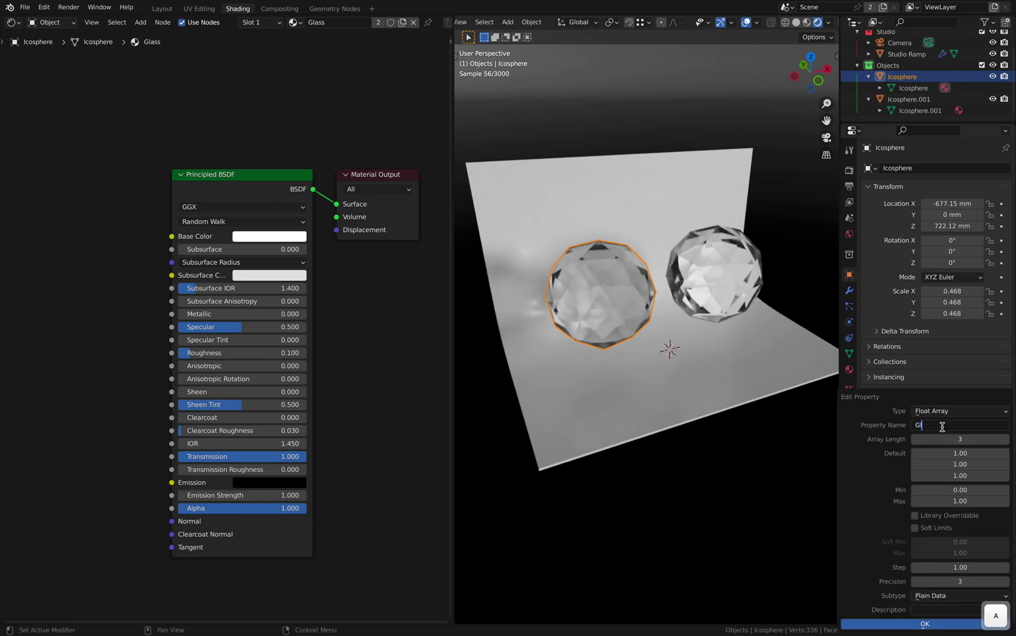
type("ass Color")
key("Return")
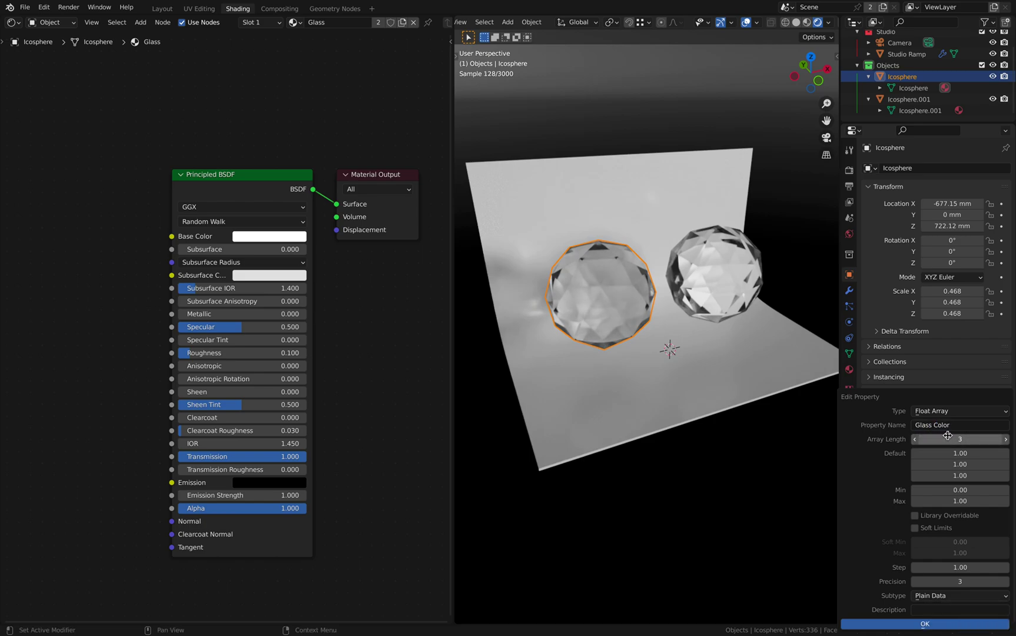
Set the property's maximum to 2.00 and enable Soft Limits.
left_click(954, 500)
type("1")
key("Return")
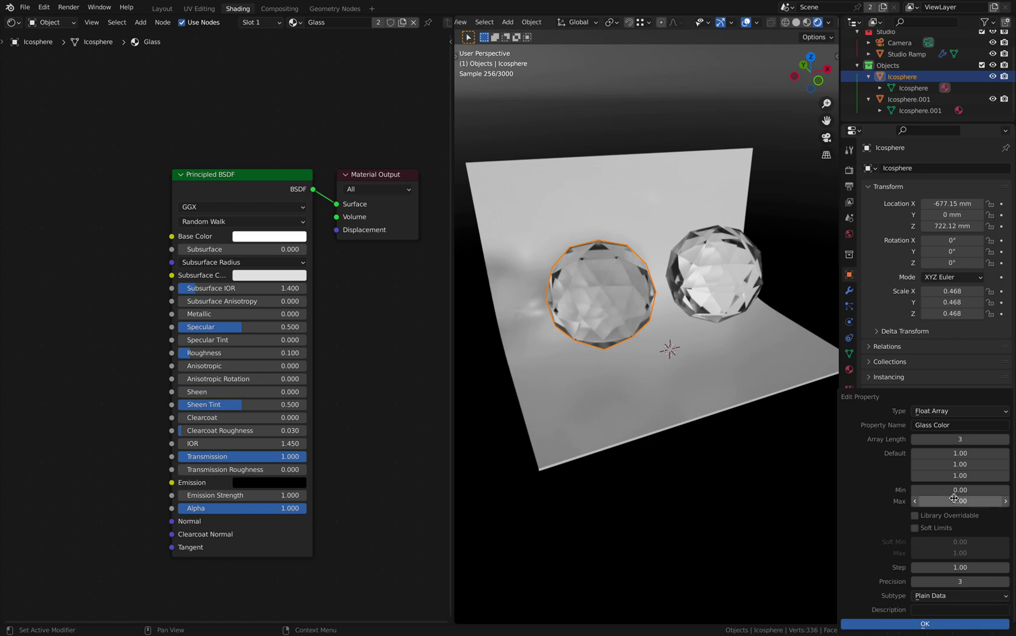
left_click_drag(954, 498, 972, 504)
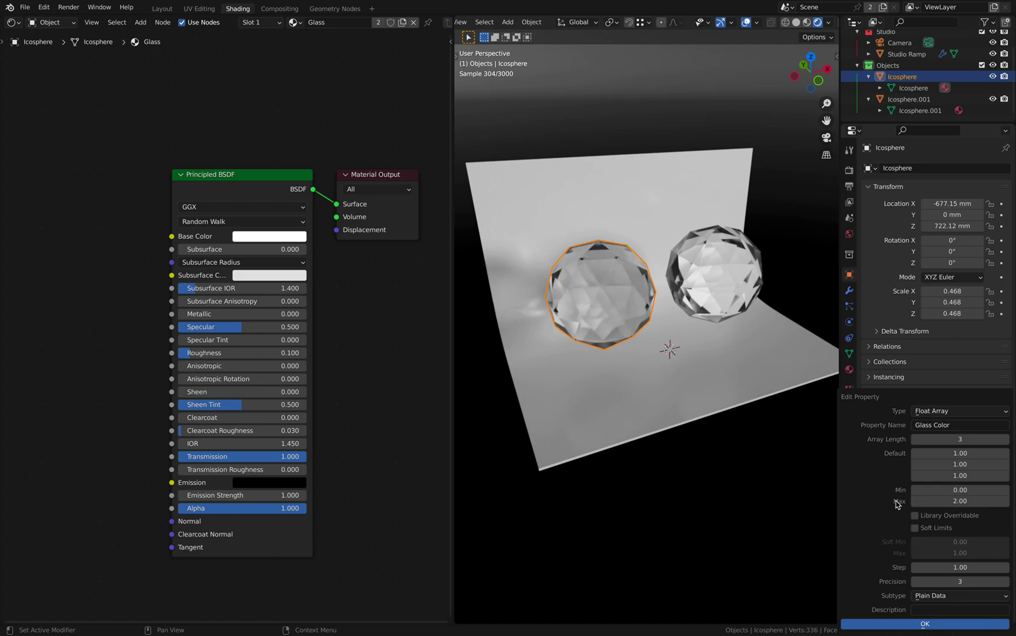
left_click(916, 529)
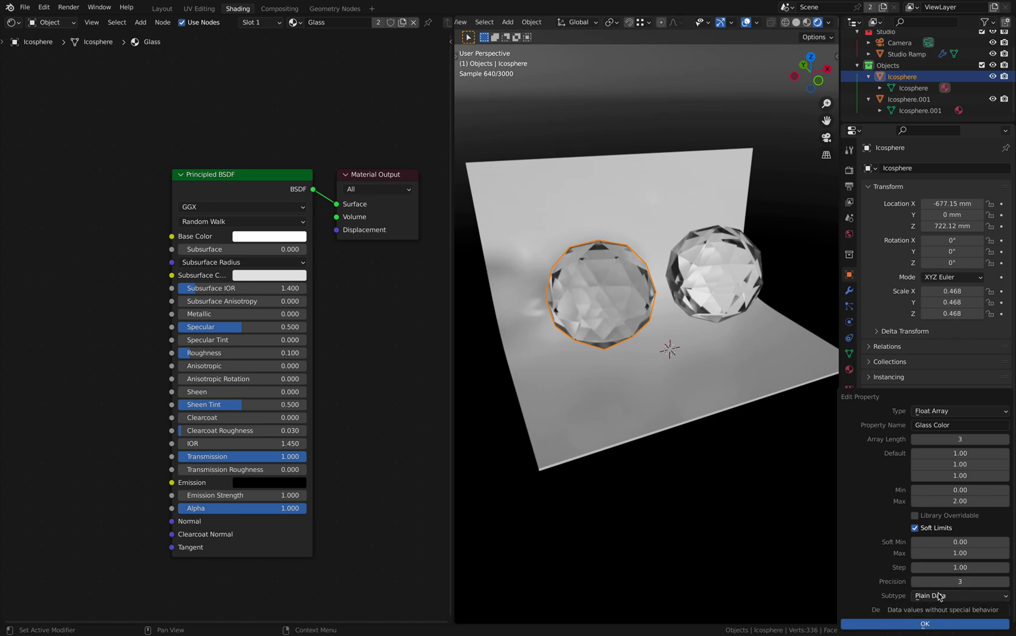
Choose the Linear Color subtype and create the Glass Color property.
left_click(956, 596)
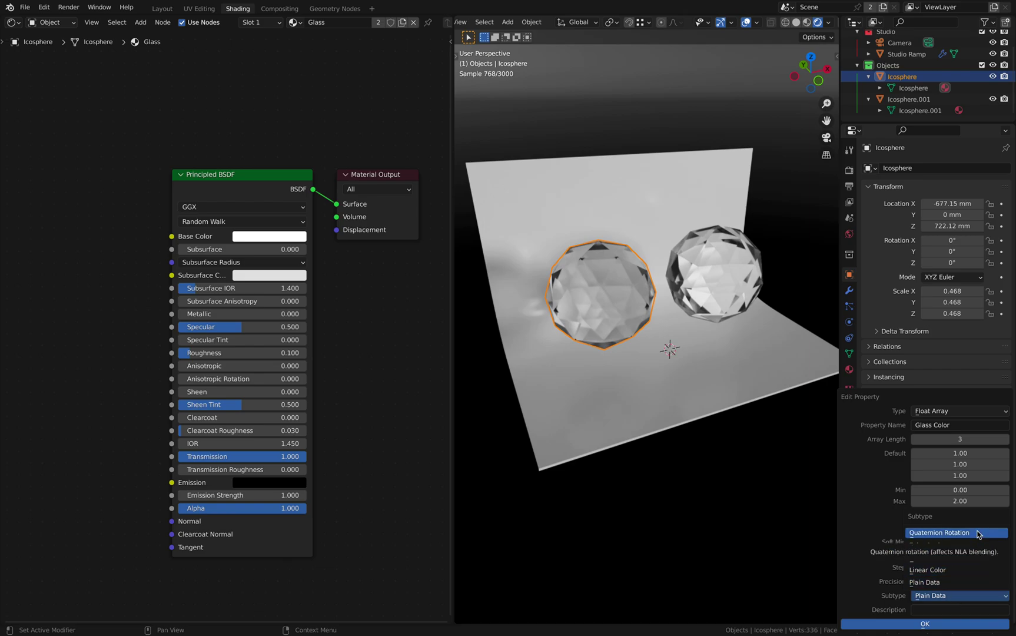
left_click(978, 585)
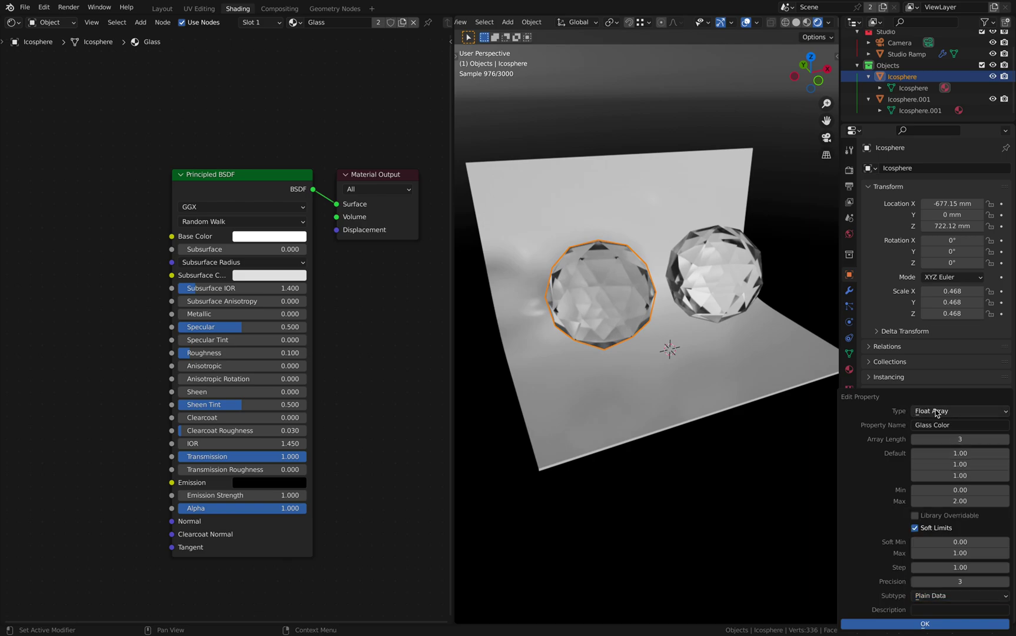
left_click(956, 597)
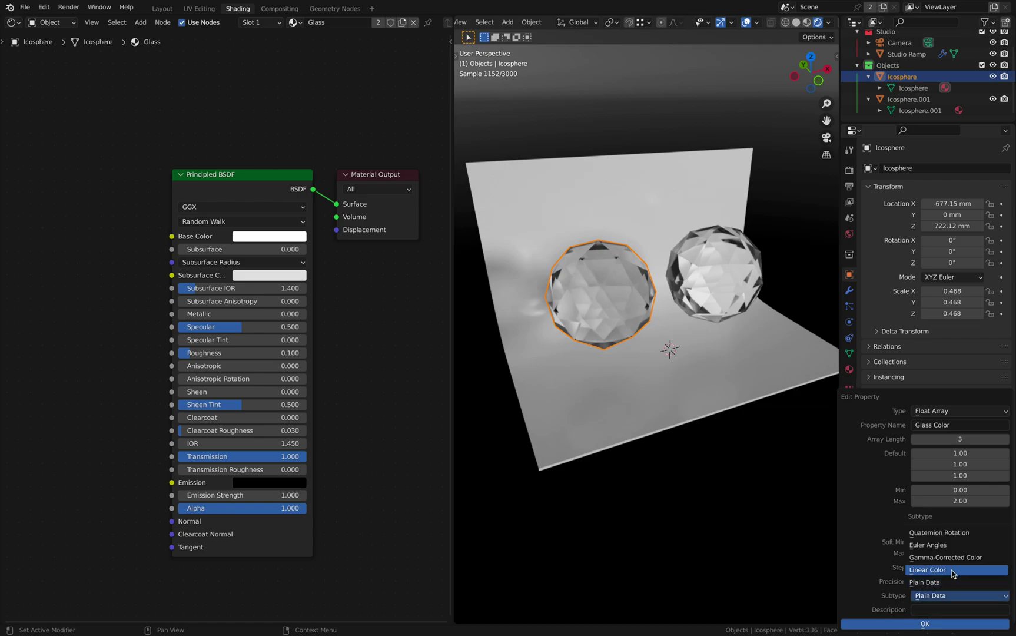
left_click(964, 570)
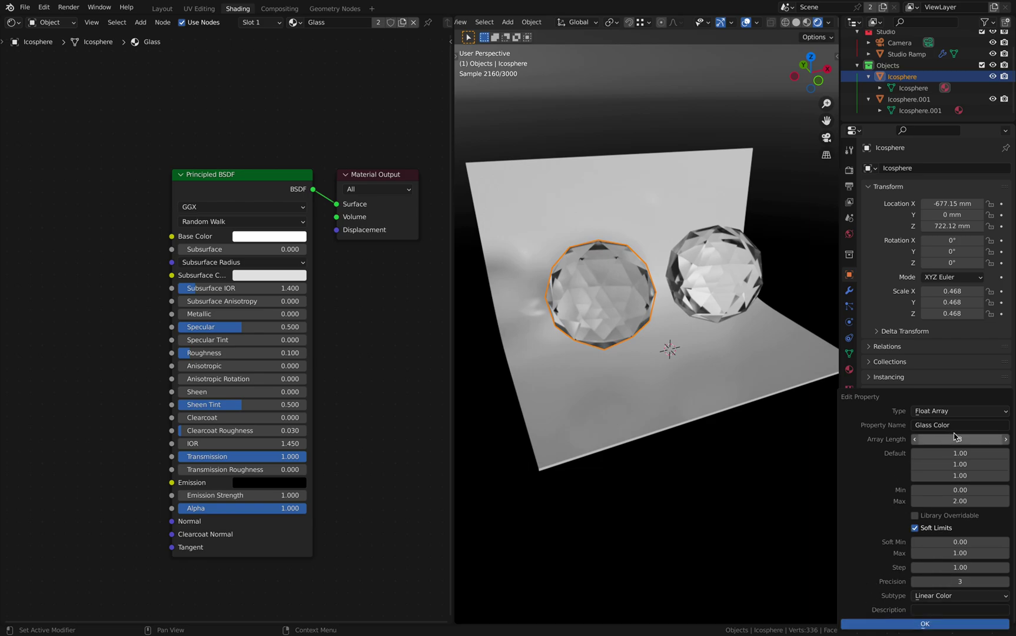
left_click(925, 626)
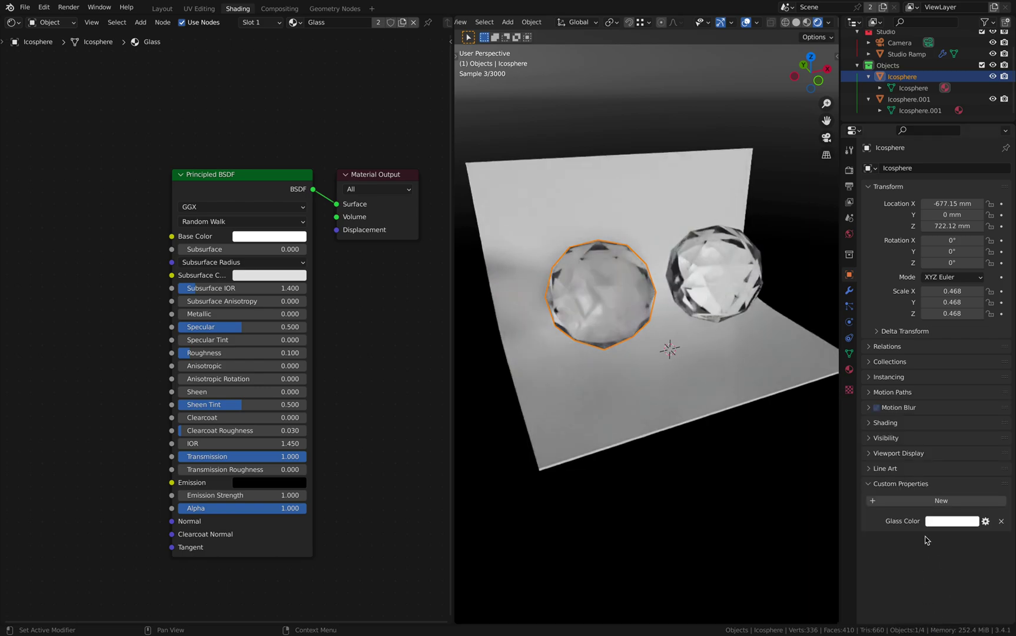
Change the left icosphere's Glass Color swatch from white to a light blue on the colour wheel.
left_click(951, 522)
left_click_drag(928, 420, 943, 390)
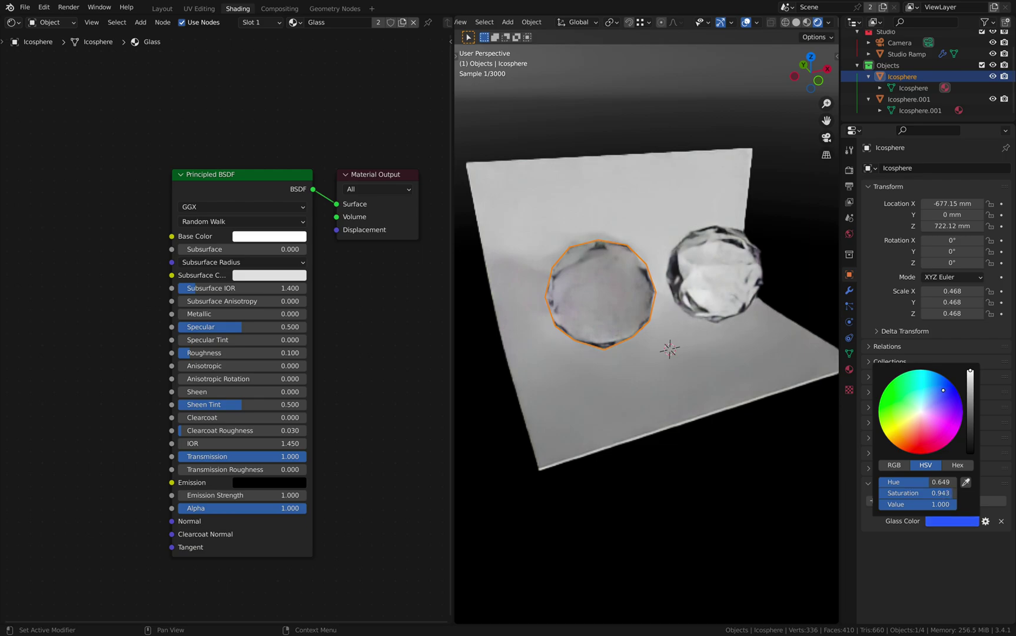
left_click(894, 463)
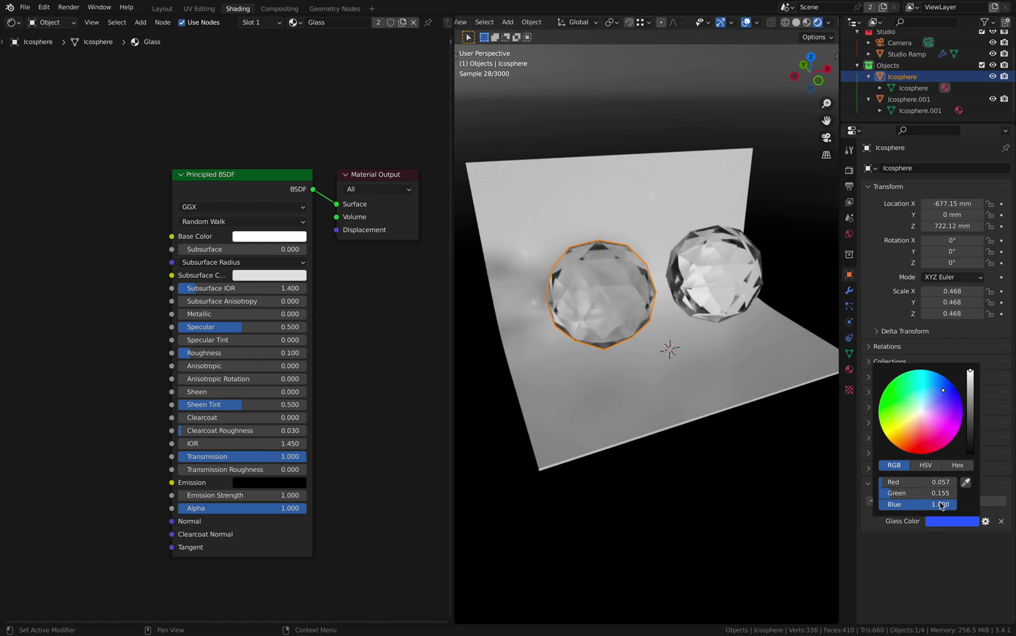
left_click_drag(928, 423, 934, 395)
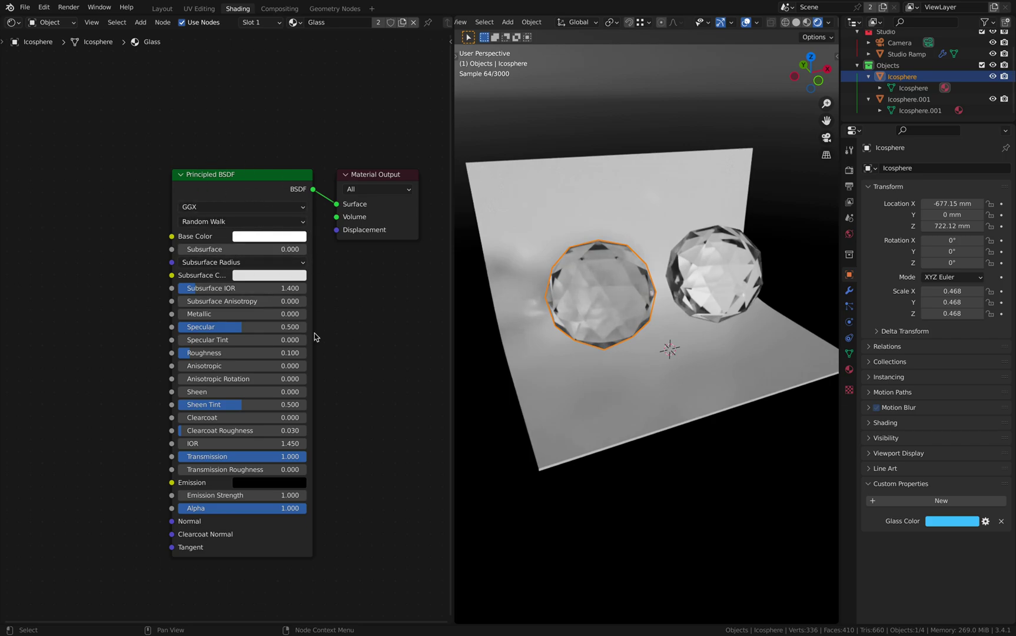
scroll(275, 262, "up", 3)
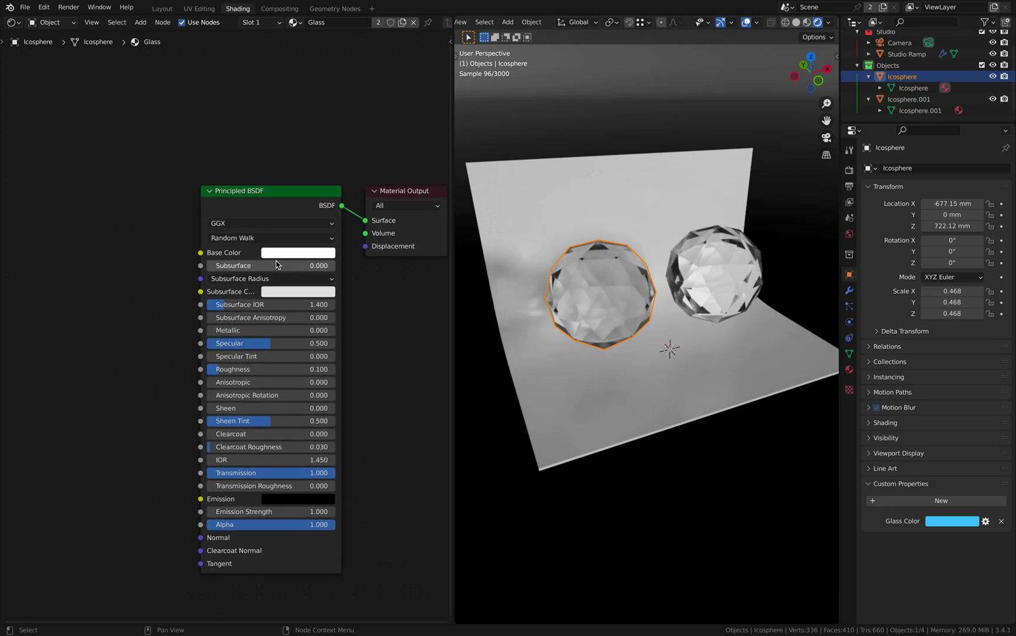
scroll(277, 264, "up", 2)
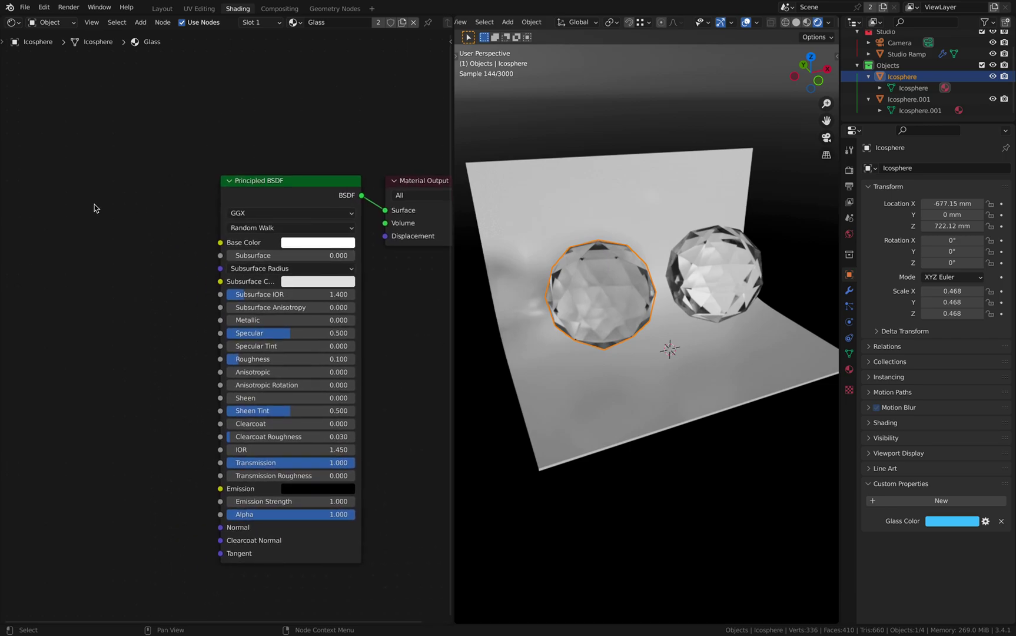
Add an Attribute node to the Glass material, left of the shader, and widen it.
key("shift+a")
mouse_move(77, 197)
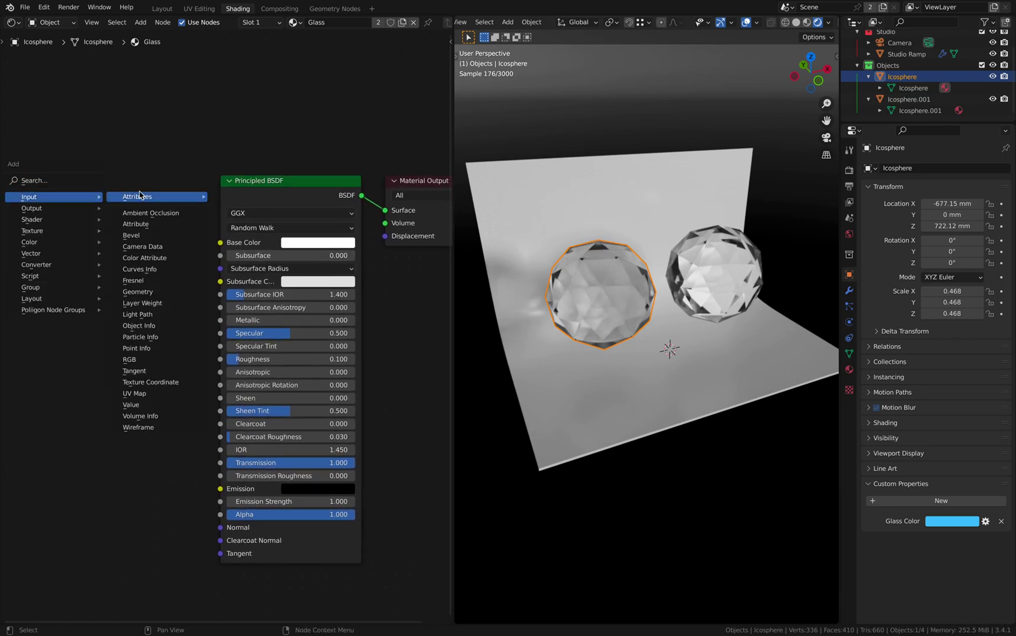
left_click(136, 224)
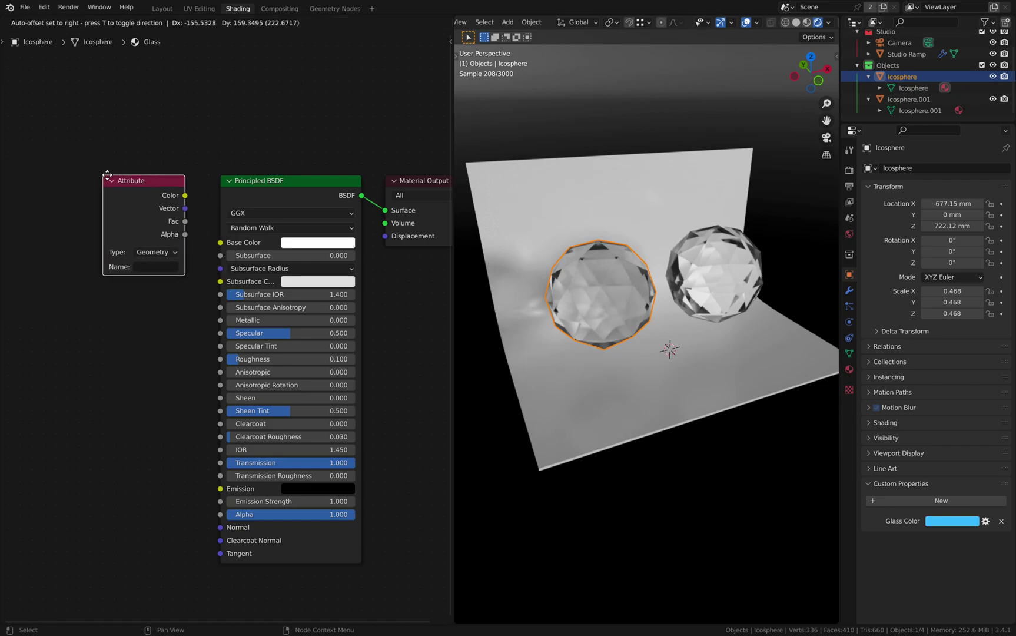
left_click(107, 174)
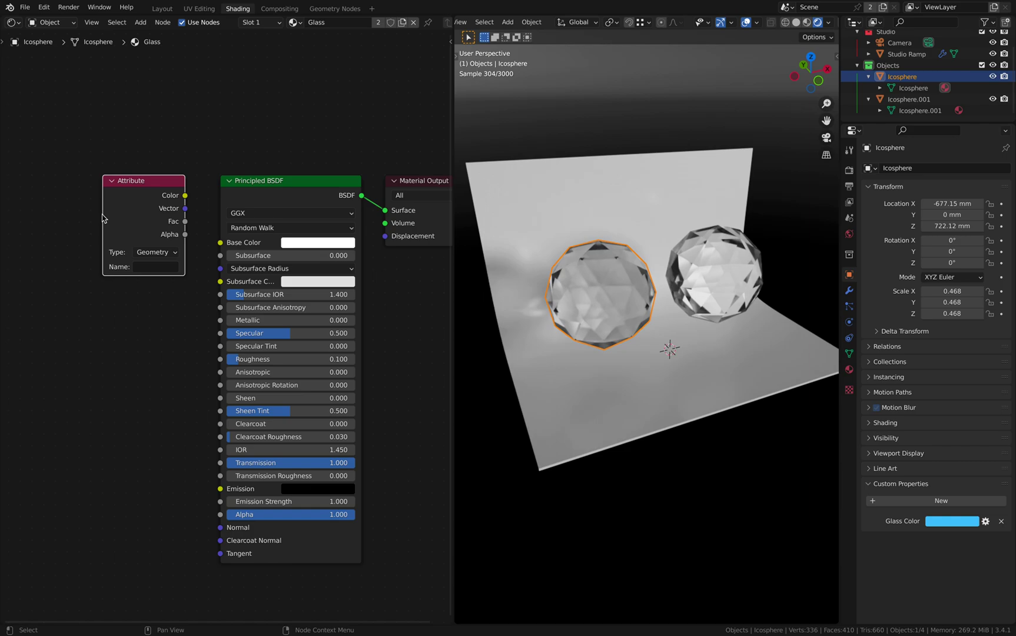
left_click_drag(103, 218, 78, 218)
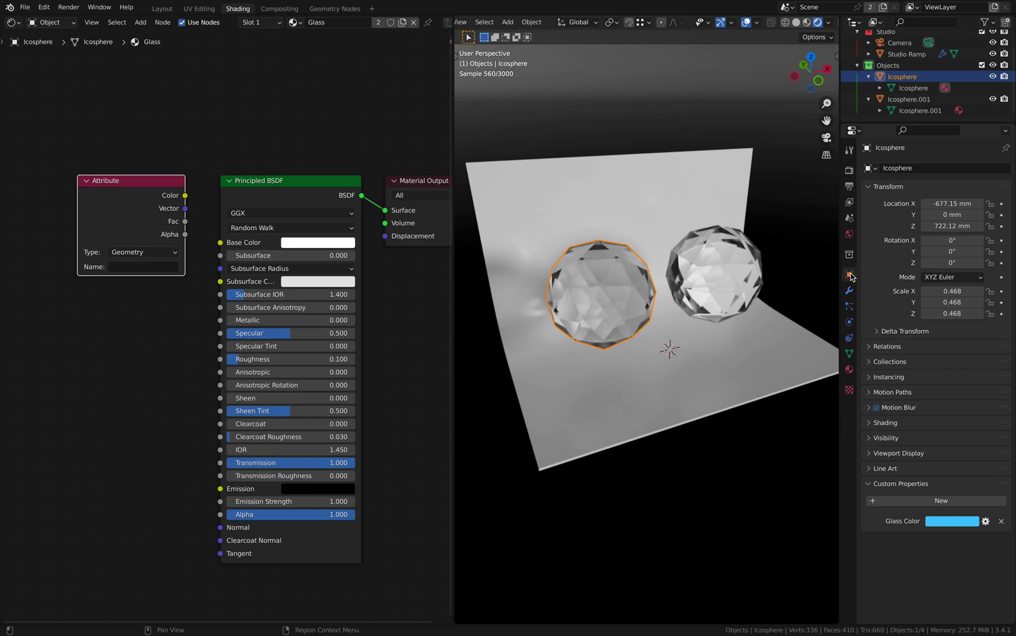
Set the Attribute node's Type to Object and its Name to 'Glass Color'.
left_click(849, 354)
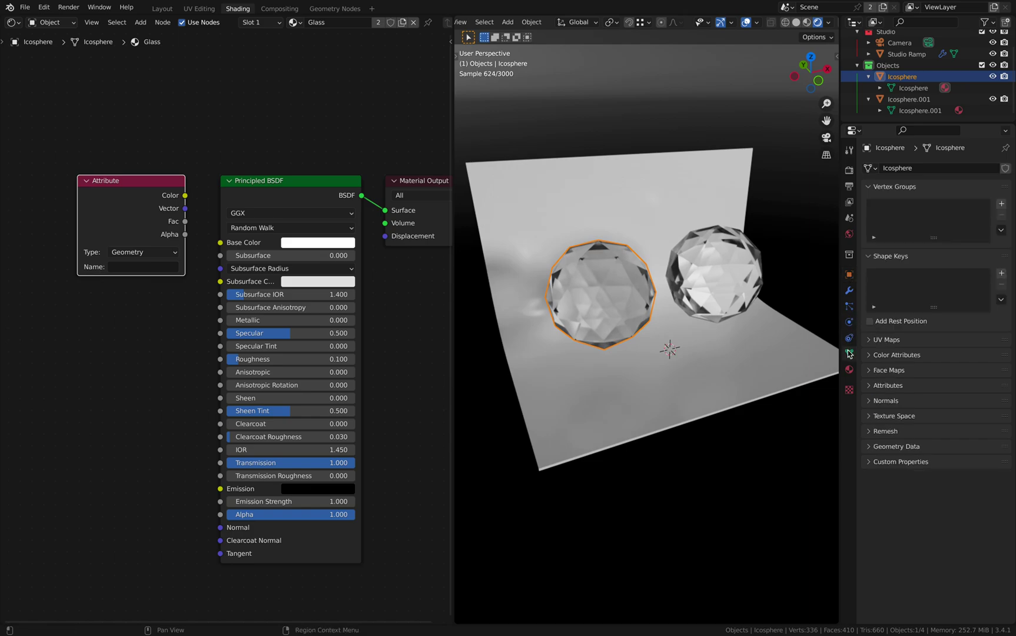
left_click(871, 462)
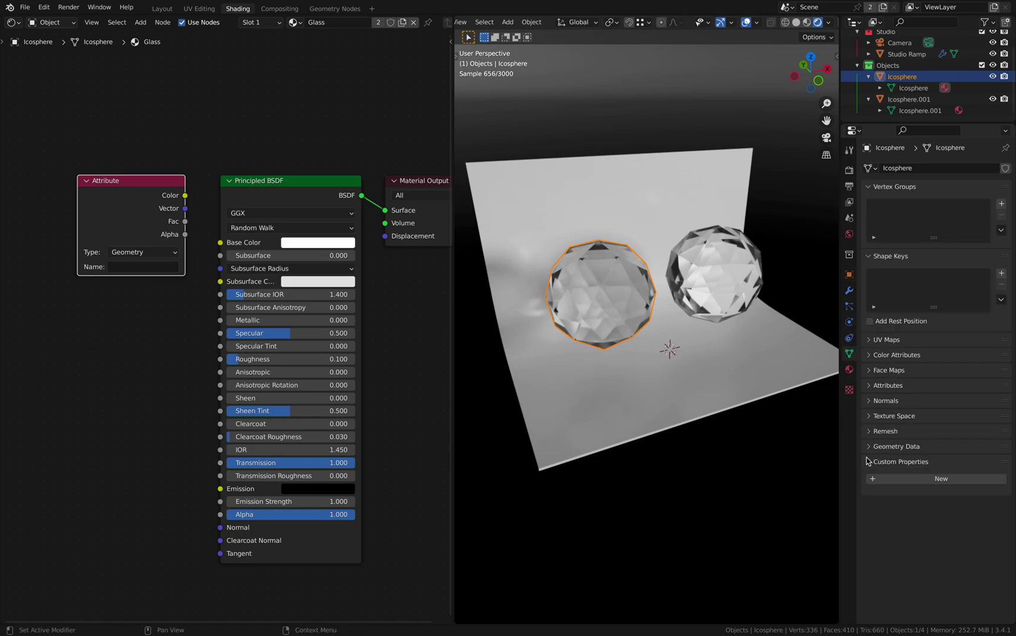
left_click(849, 275)
left_click(143, 253)
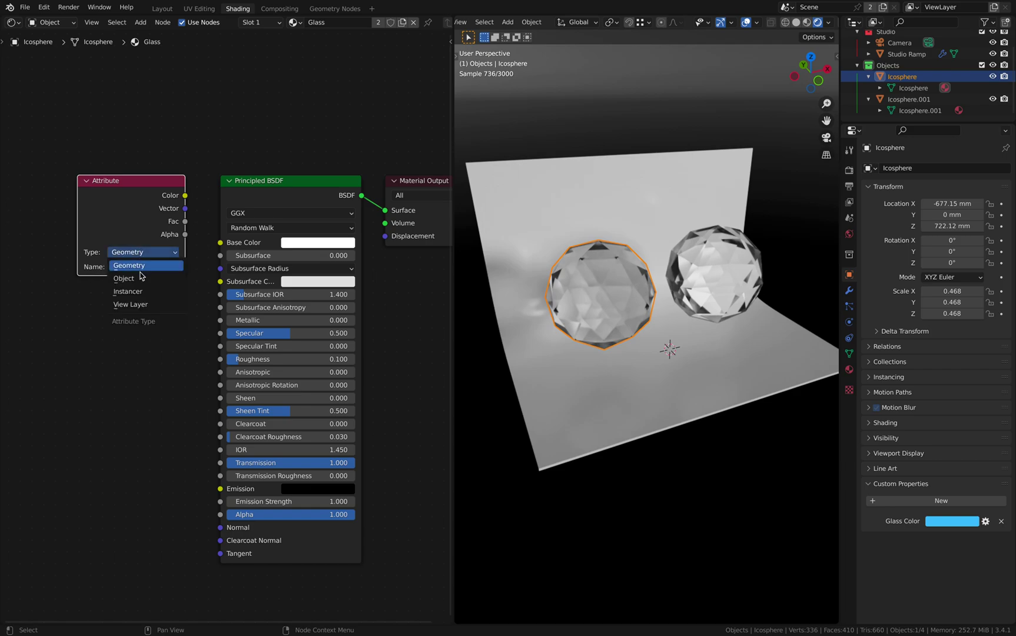
left_click(139, 285)
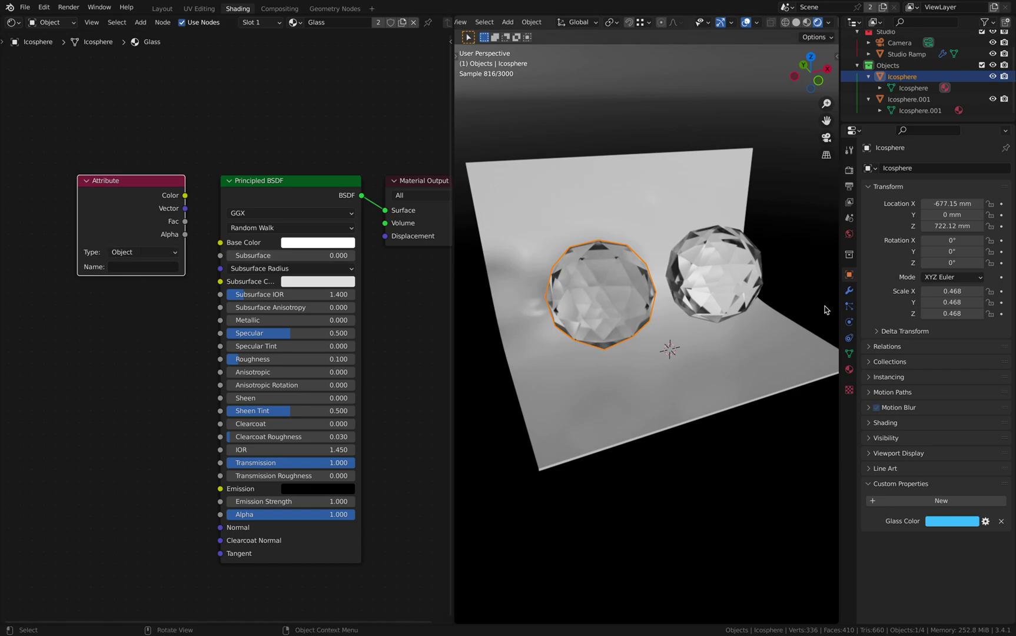
left_click(150, 268)
type("Glass ")
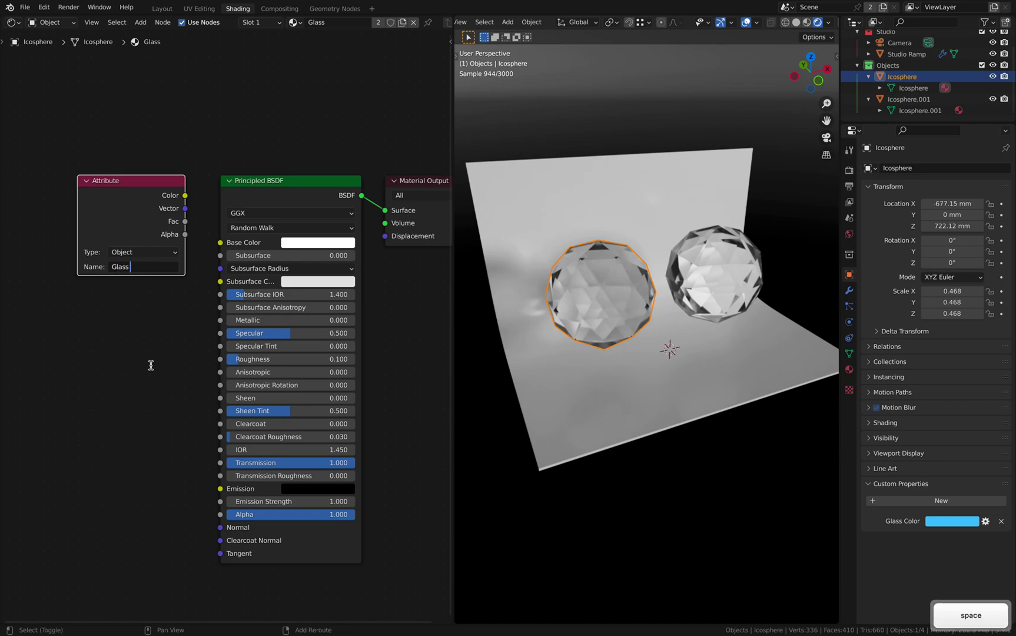
type("Color")
key("Return")
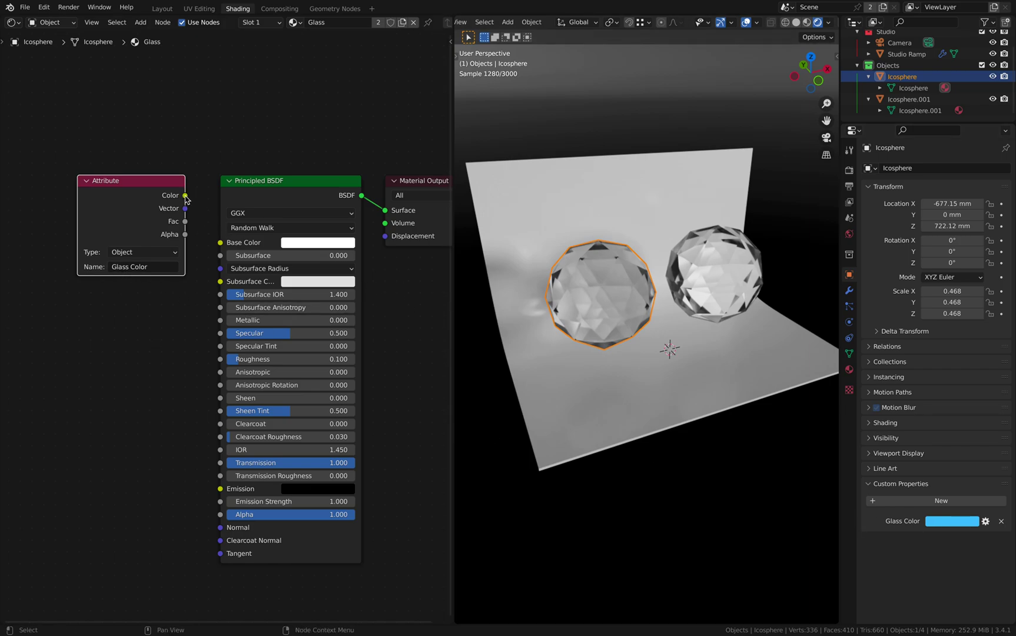
Link the Attribute Color to Base Color, make Glass Color magenta, then select Icosphere.001.
left_click_drag(186, 198, 220, 244)
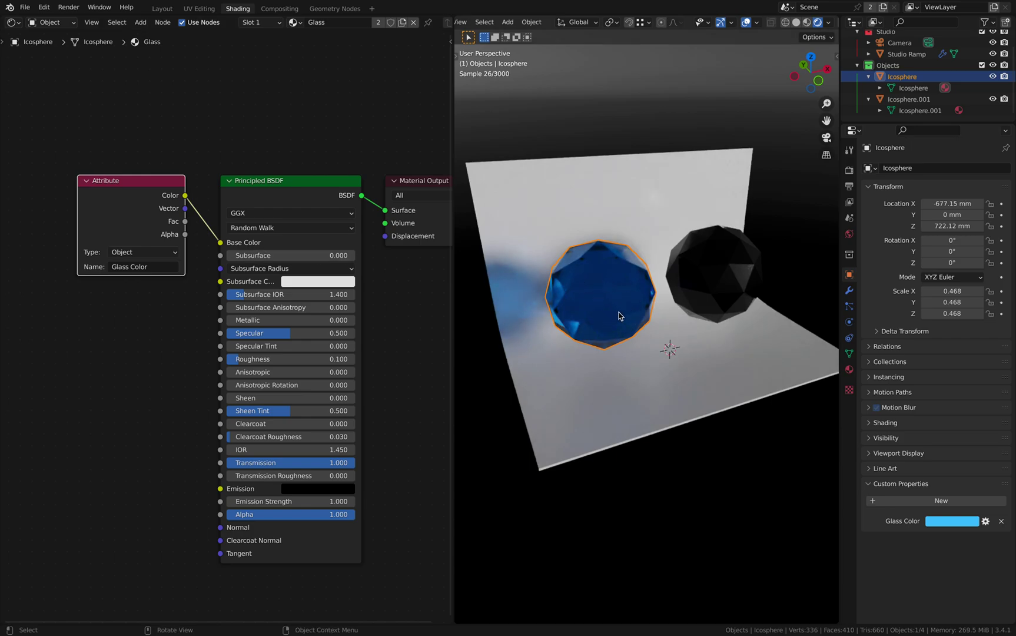
left_click(962, 521)
left_click(940, 425)
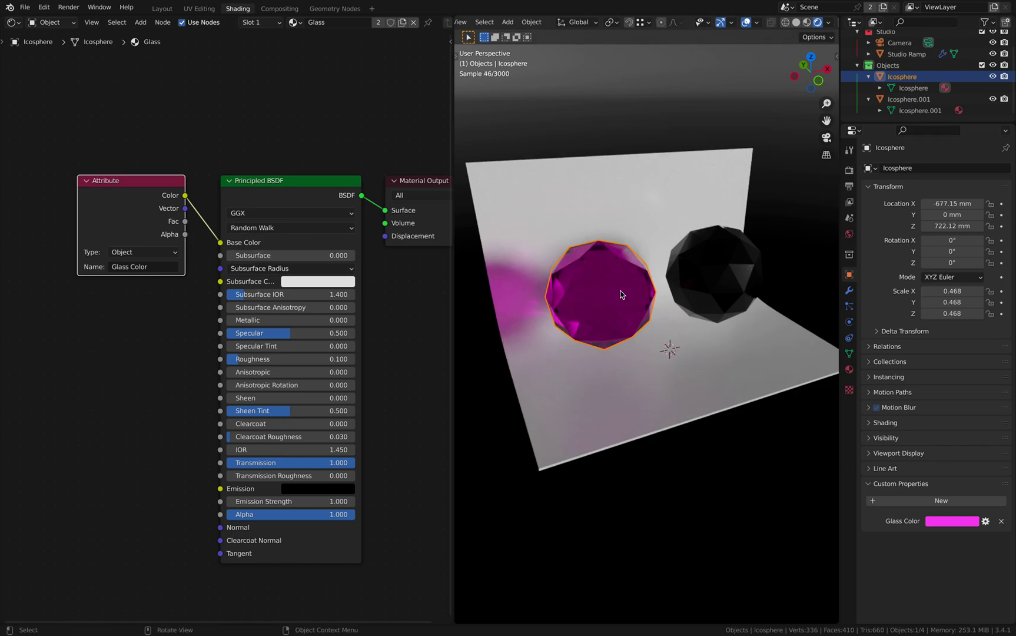
left_click(710, 272)
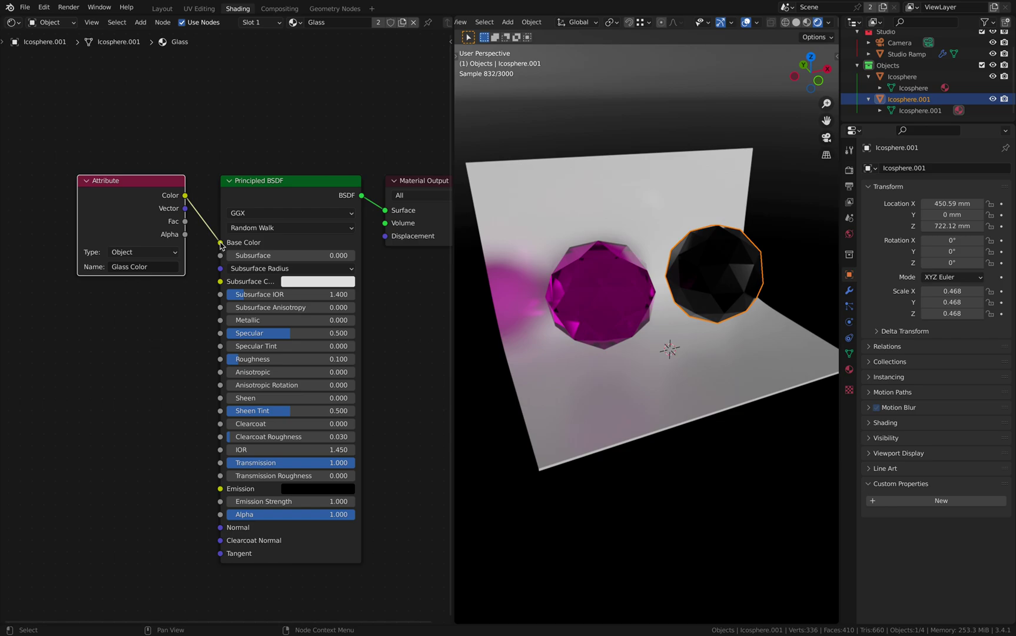
Add a float array custom property named 'Glass Color' to Icosphere.001.
left_click(964, 505)
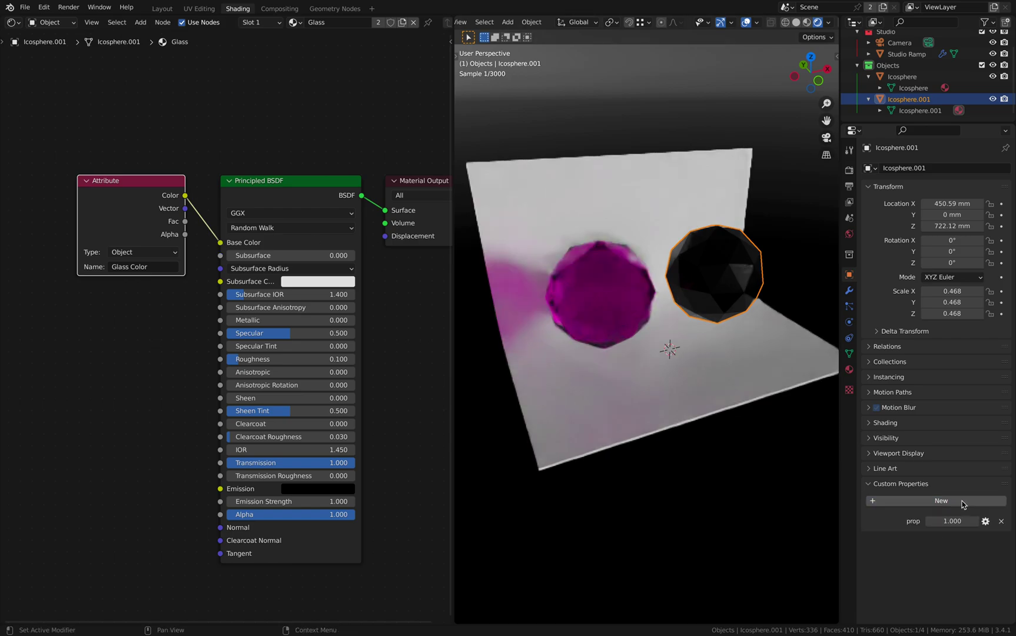
left_click(986, 521)
left_click(946, 462)
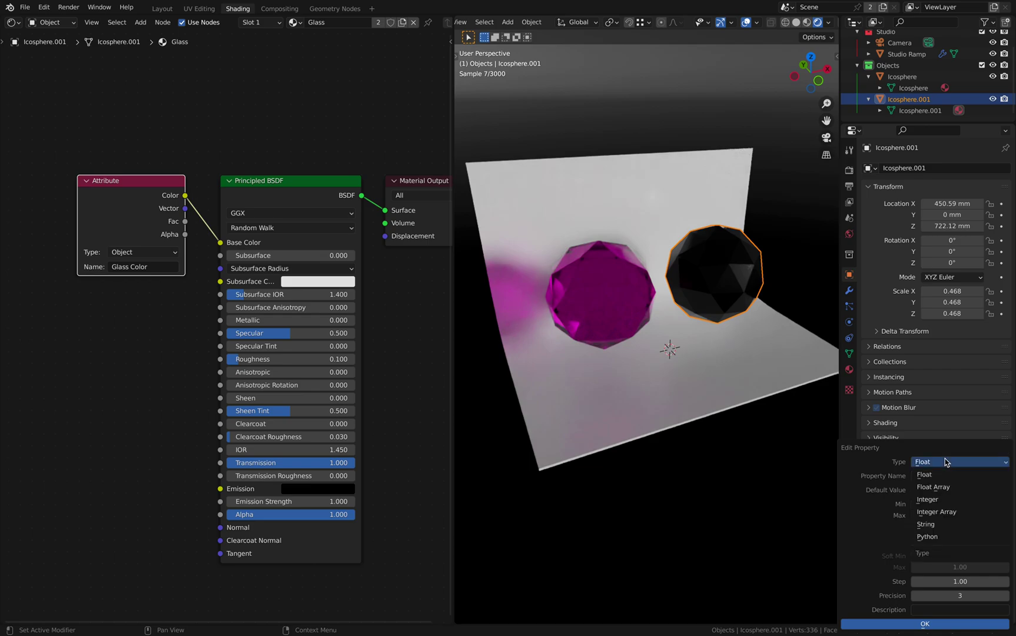
left_click(946, 487)
left_click(940, 426)
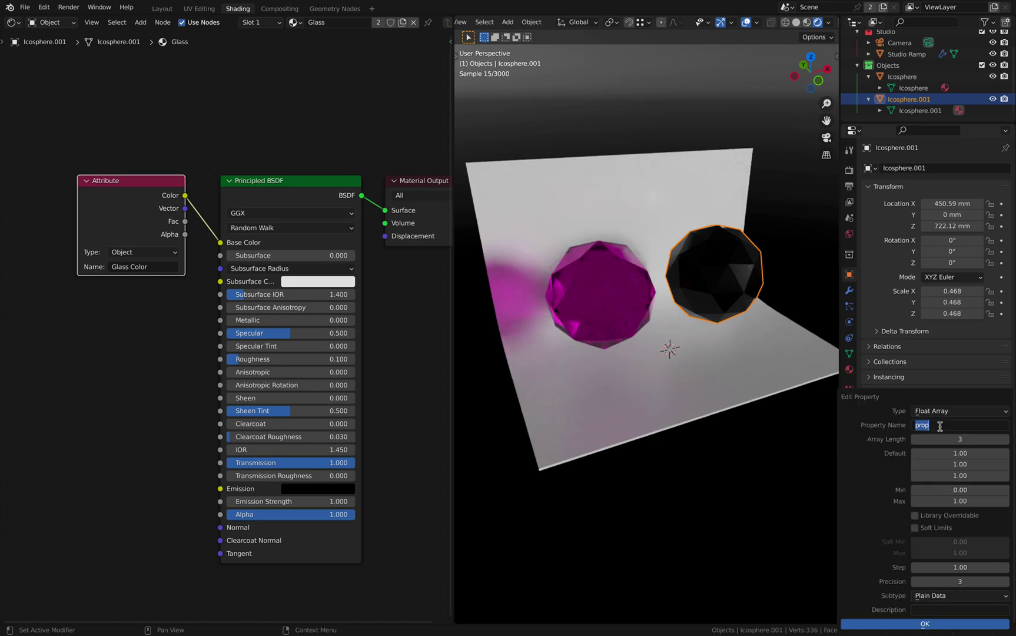
type("Glass ")
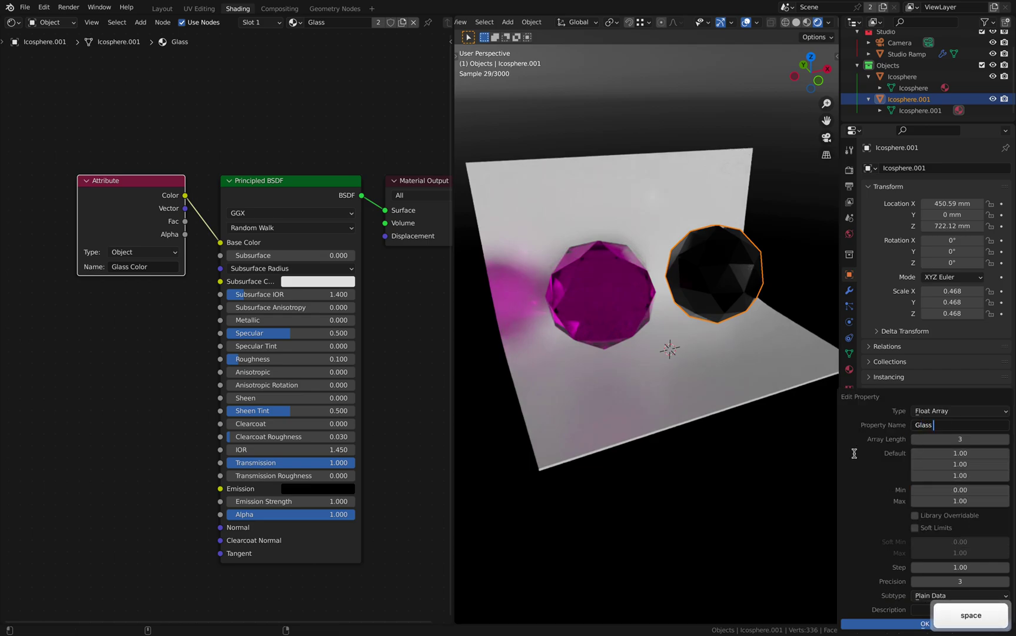
type("Color")
key("Return")
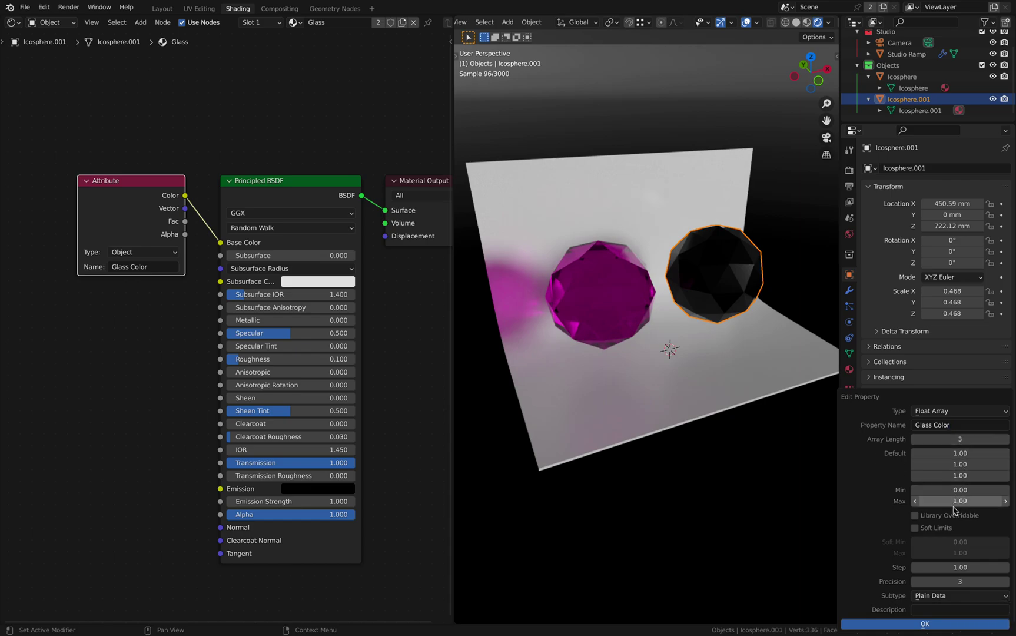
Give it soft limits with max 2 and Linear Color subtype, then set it to green.
left_click(930, 528)
left_click(954, 501)
type("2")
key("Return")
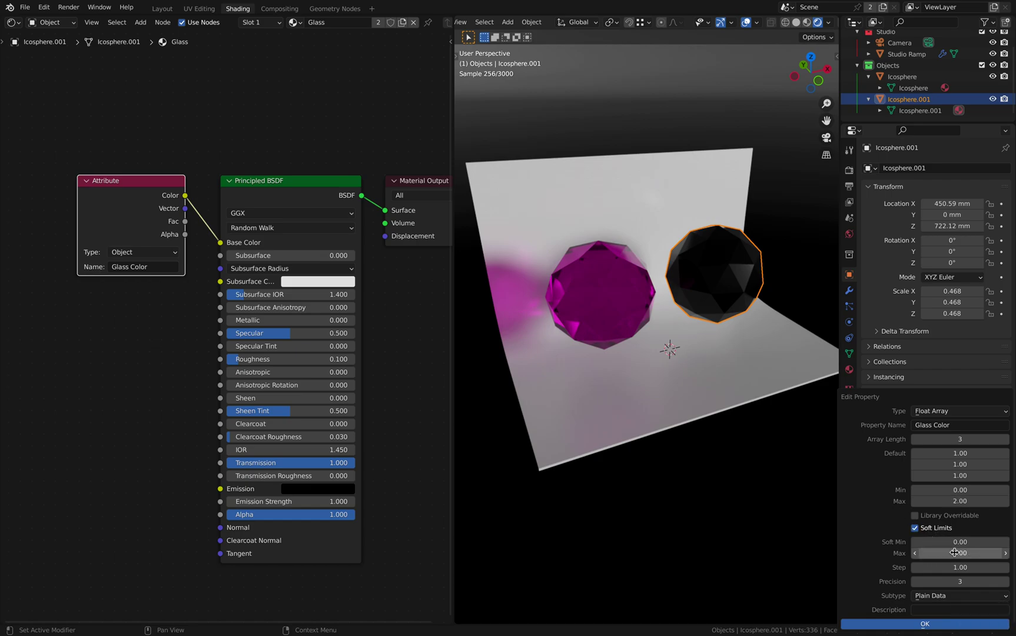
left_click(942, 596)
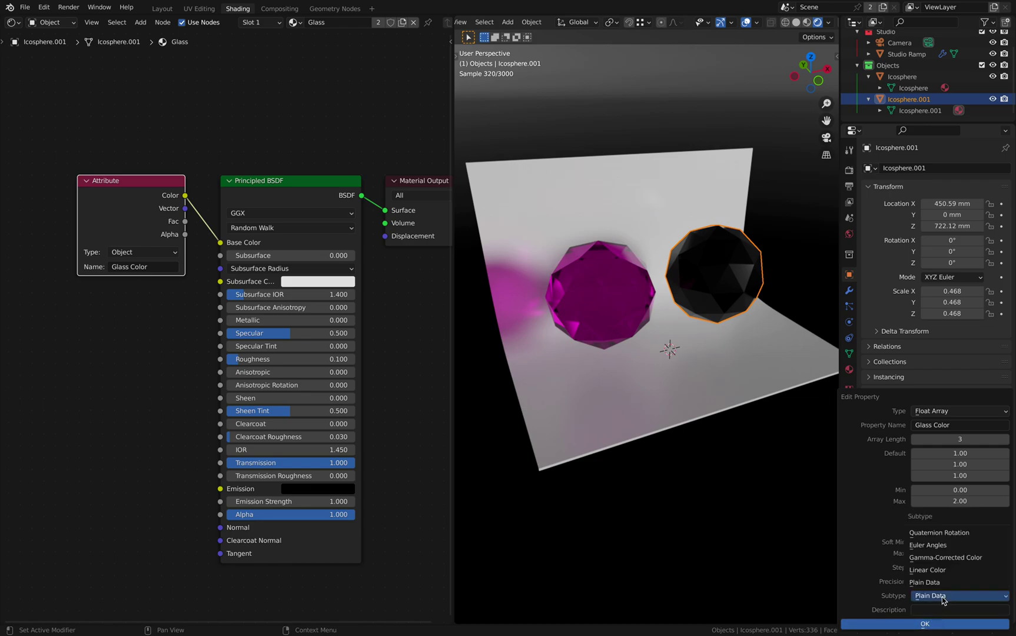
left_click(929, 570)
left_click(924, 623)
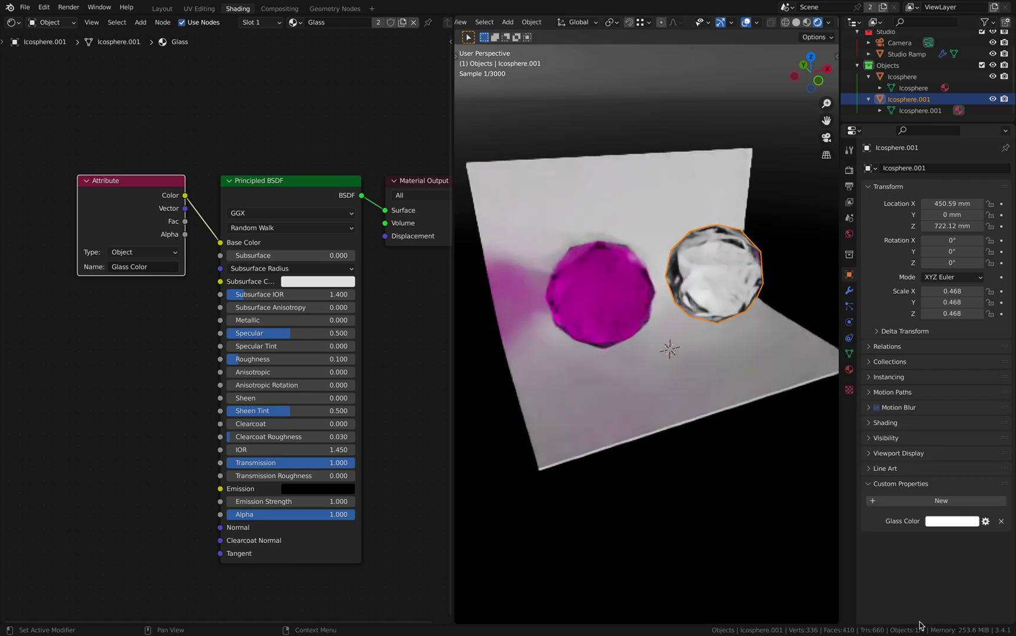
left_click(958, 524)
left_click(921, 404)
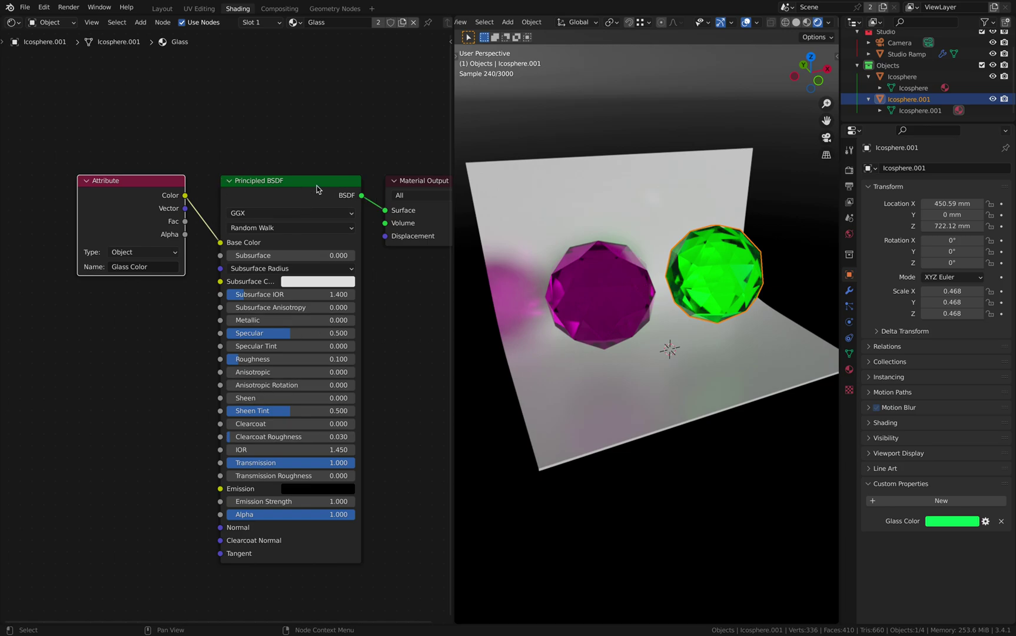
Select the magenta sphere, keep its Glass material, and switch between both spheres to compare Glass Color.
left_click(631, 300)
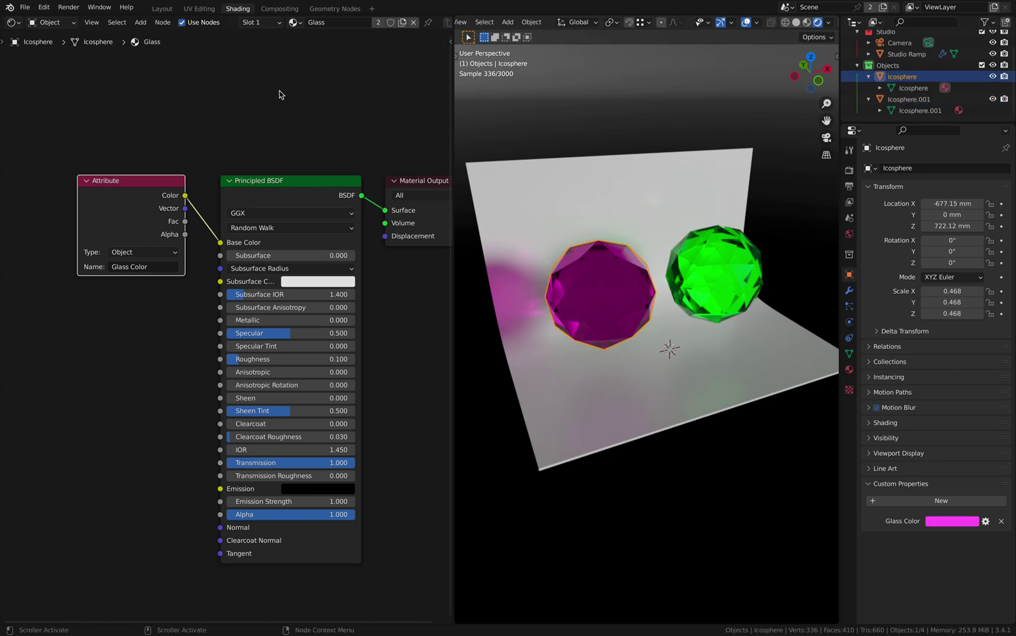
left_click(294, 22)
left_click(306, 39)
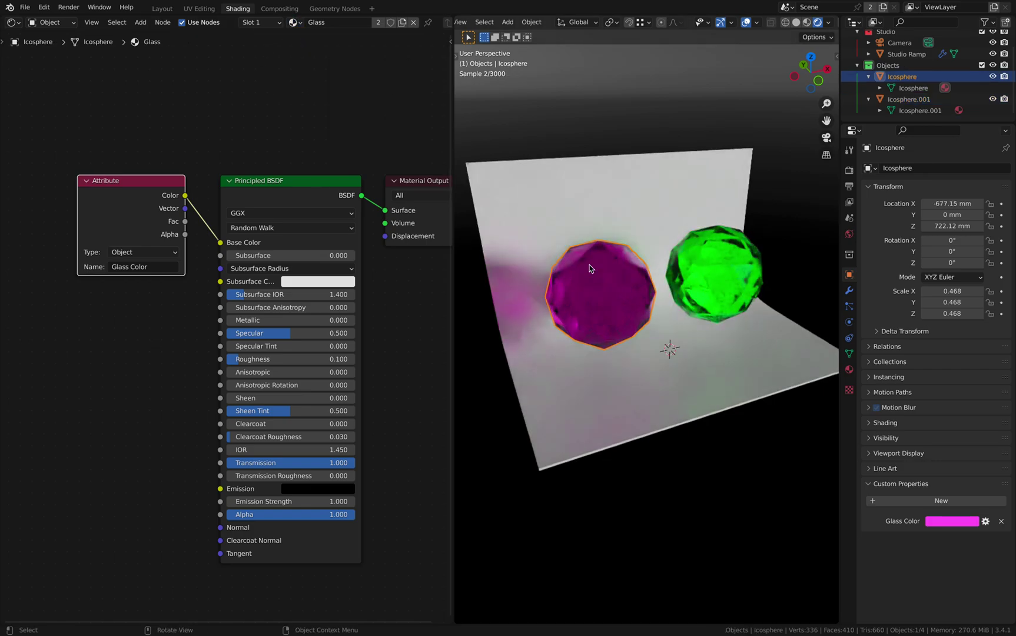
left_click(689, 276)
left_click(622, 282)
left_click(717, 277)
left_click(610, 294)
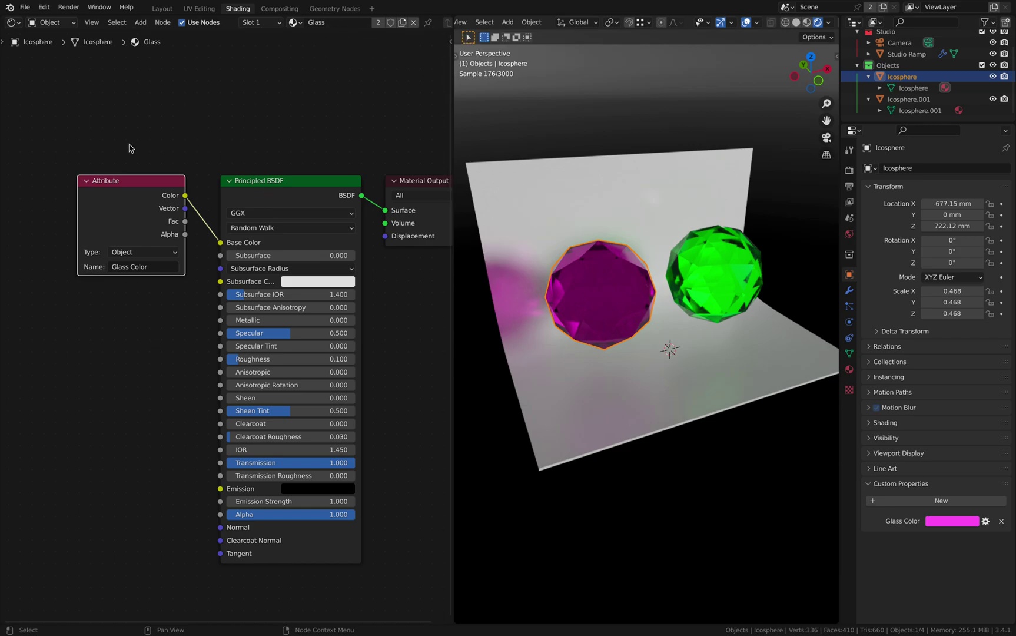
Swap the Attribute and Principled BSDF nodes for an Emission node feeding Surface, and start renaming the material.
left_click_drag(129, 148, 239, 188)
key("x")
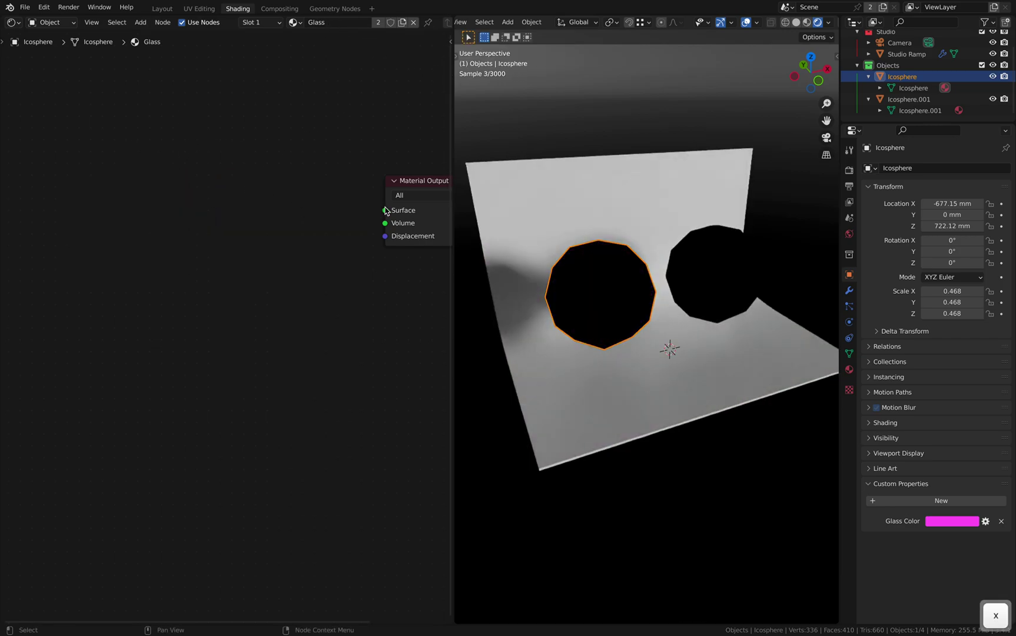
left_click_drag(386, 211, 288, 224)
type("emis")
key("Return")
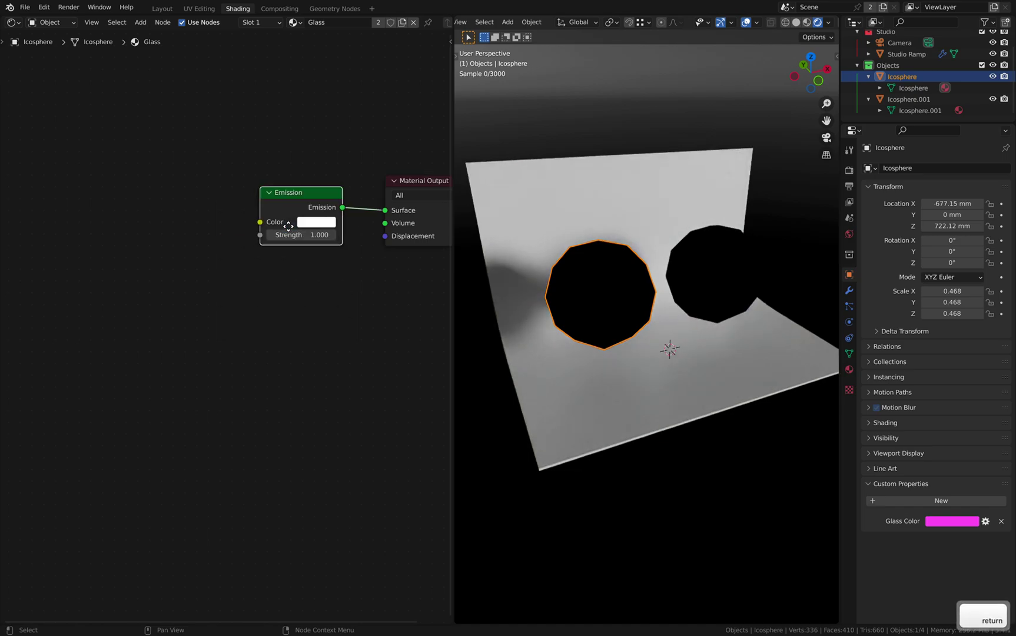
left_click(301, 213)
key("Home")
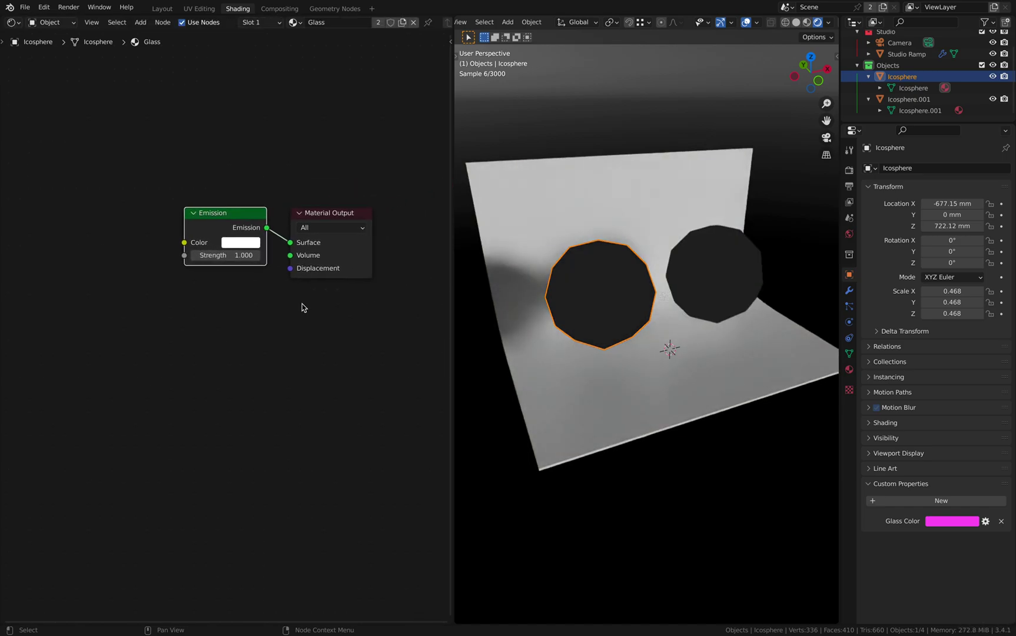
scroll(300, 306, "up", 2)
scroll(300, 307, "down", 2)
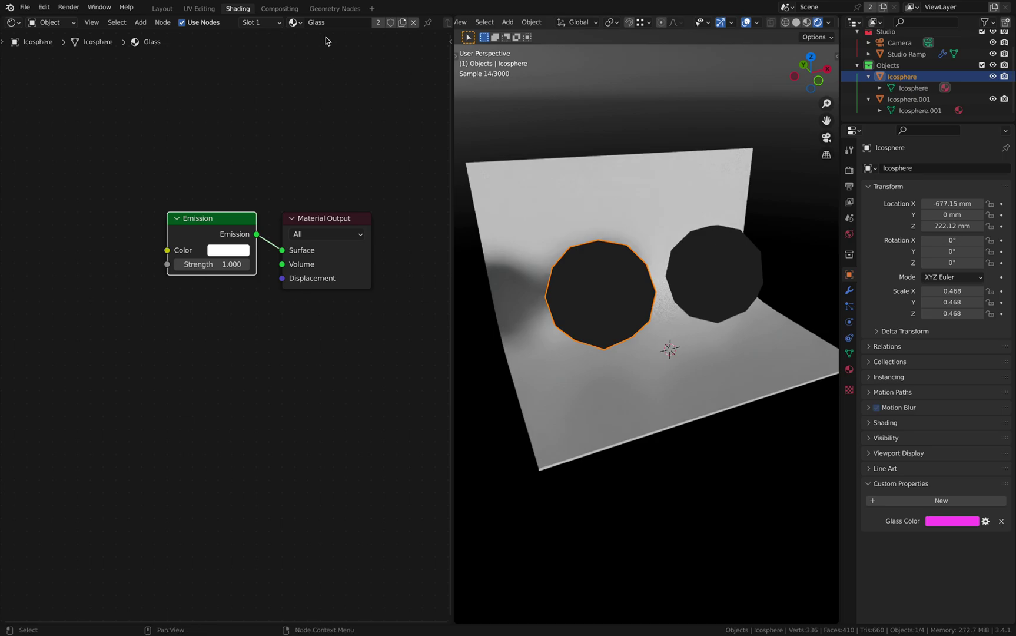
left_click(334, 22)
Name the material 'Emission' and delete Icosphere.001's Glass Color custom property.
type("Emis")
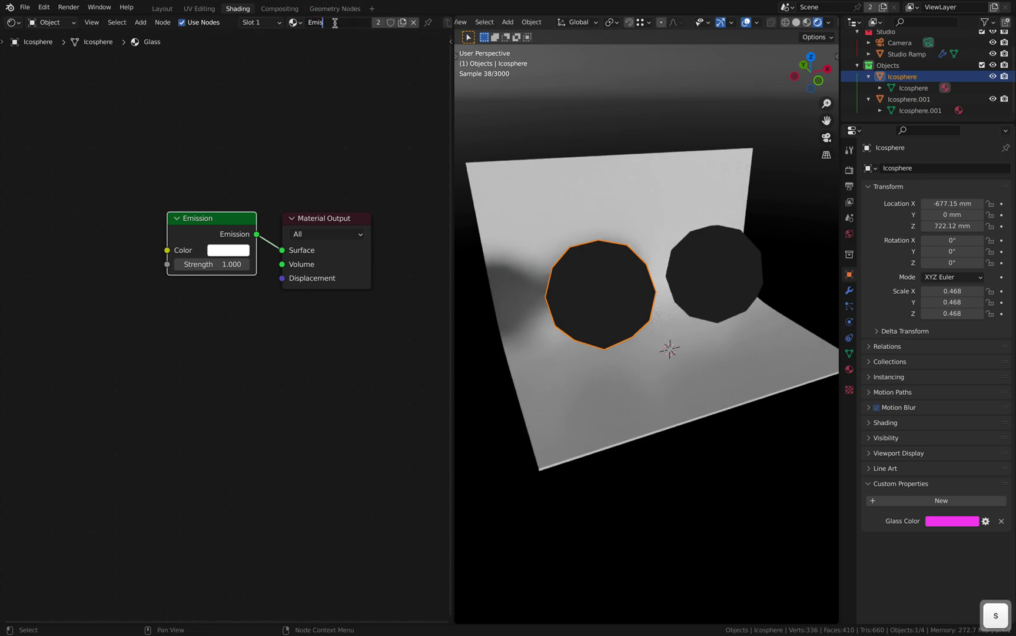
type("sion")
key("Return")
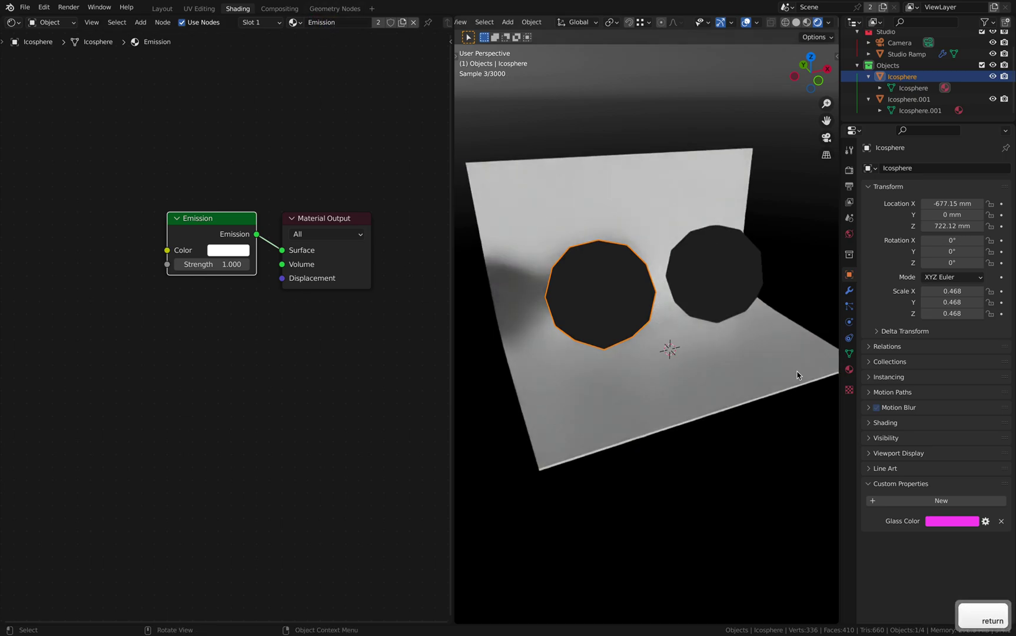
left_click(910, 99)
left_click(1000, 523)
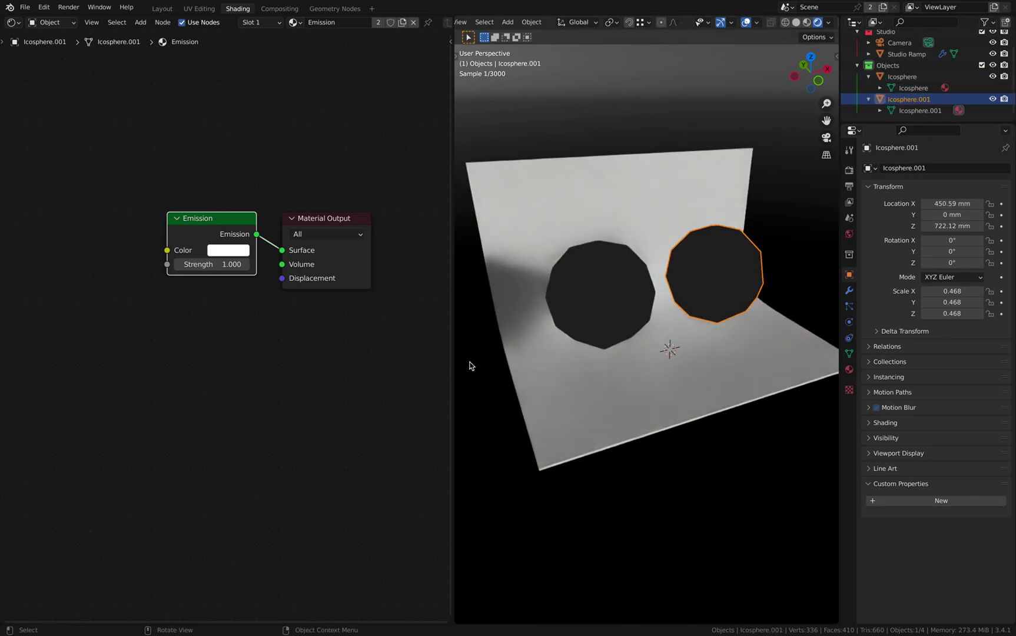
left_click(589, 283)
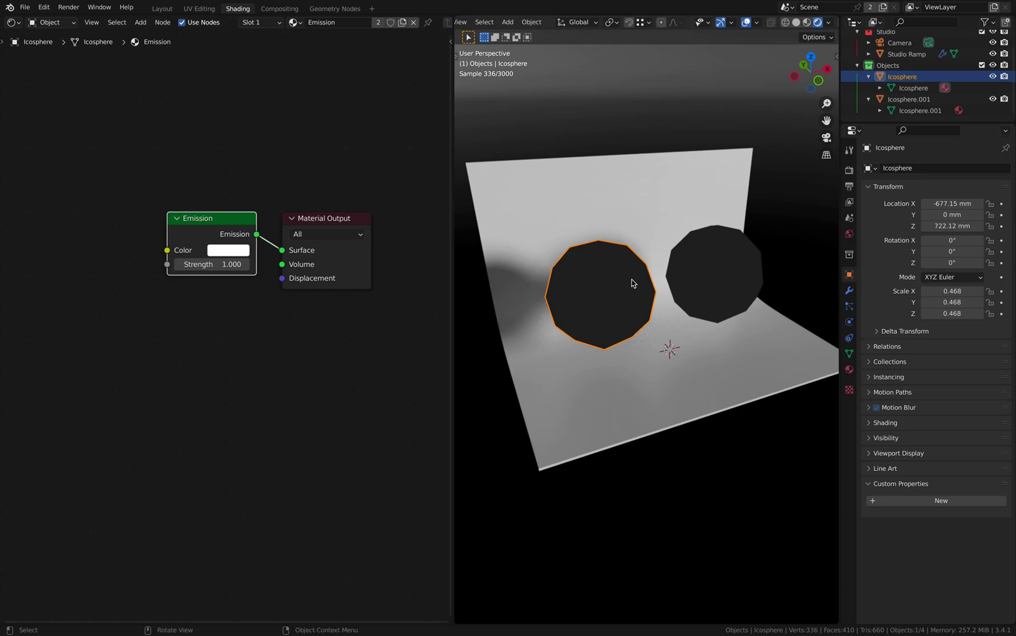
middle_click_drag(246, 335, 268, 353)
scroll(268, 351, "left", 2, "ctrl")
scroll(268, 351, "up", 1, "shift")
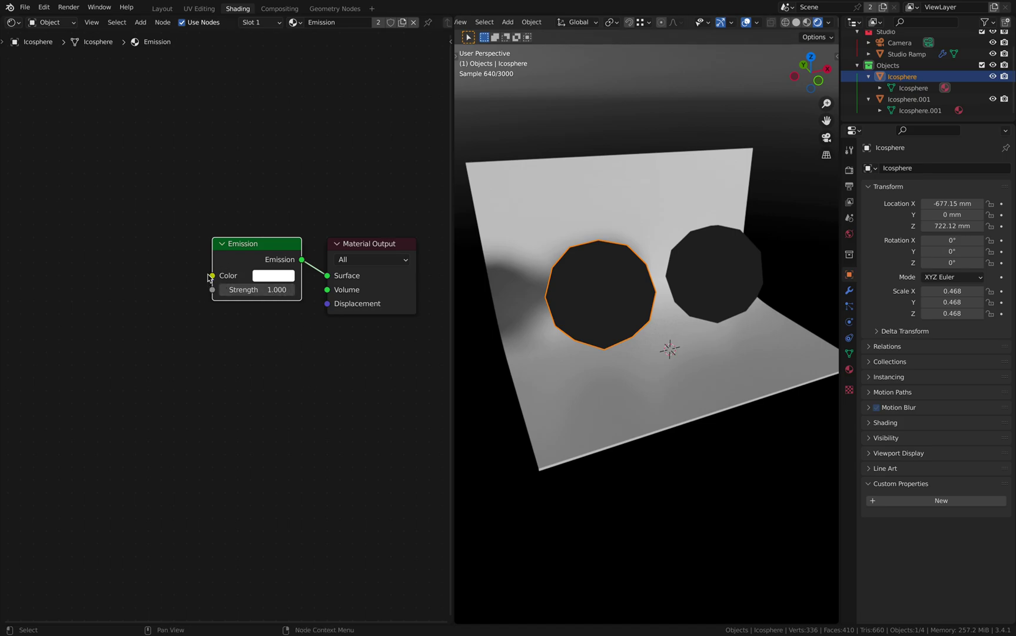
Feed the Emission Color from a new Blackbody node set to 5000.
left_click_drag(212, 277, 30, 275)
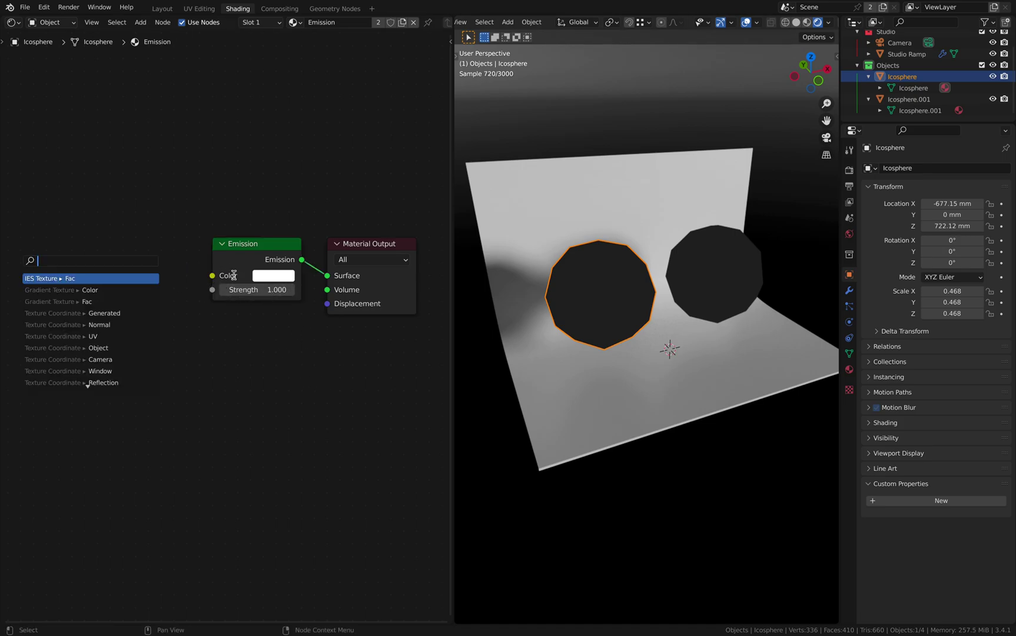
type("blac")
key("Return")
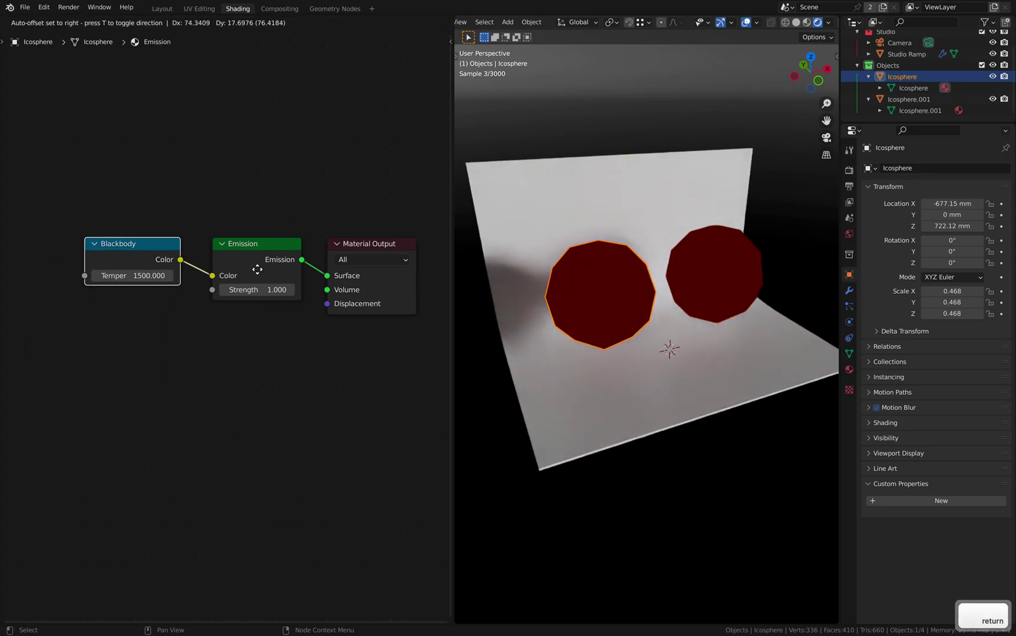
left_click(252, 272)
left_click(135, 275)
type("5")
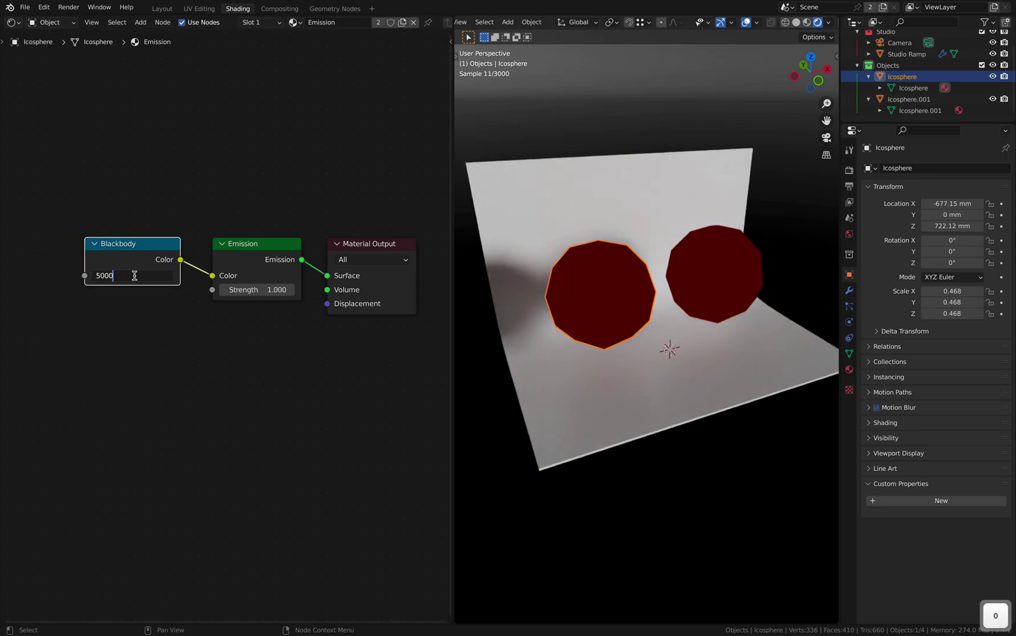
type("000")
key("Return")
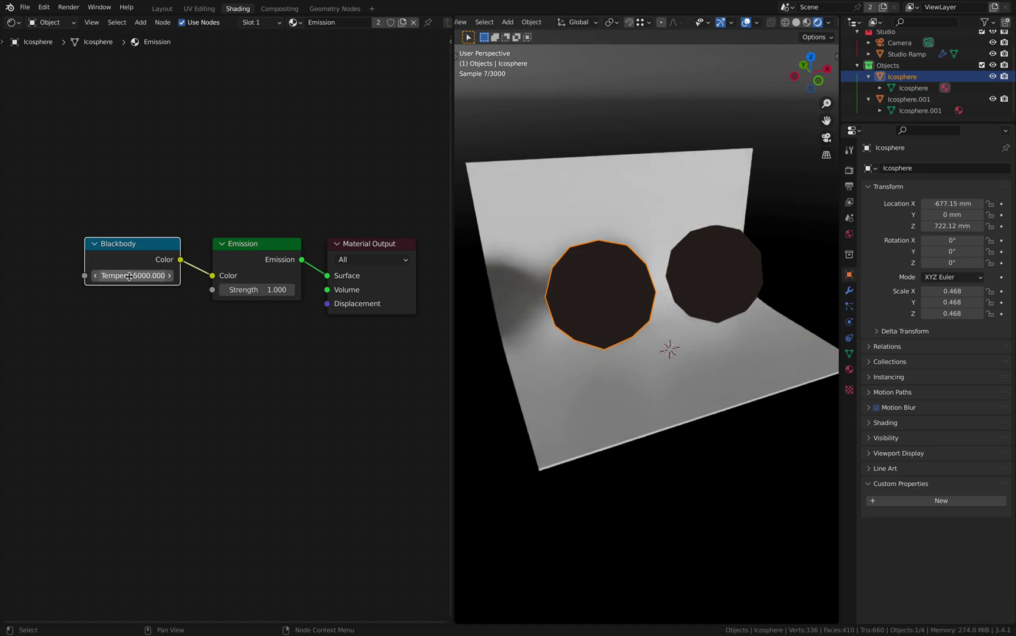
Raise the Emission Strength to 40.
left_click(248, 290)
type("40")
key("Return")
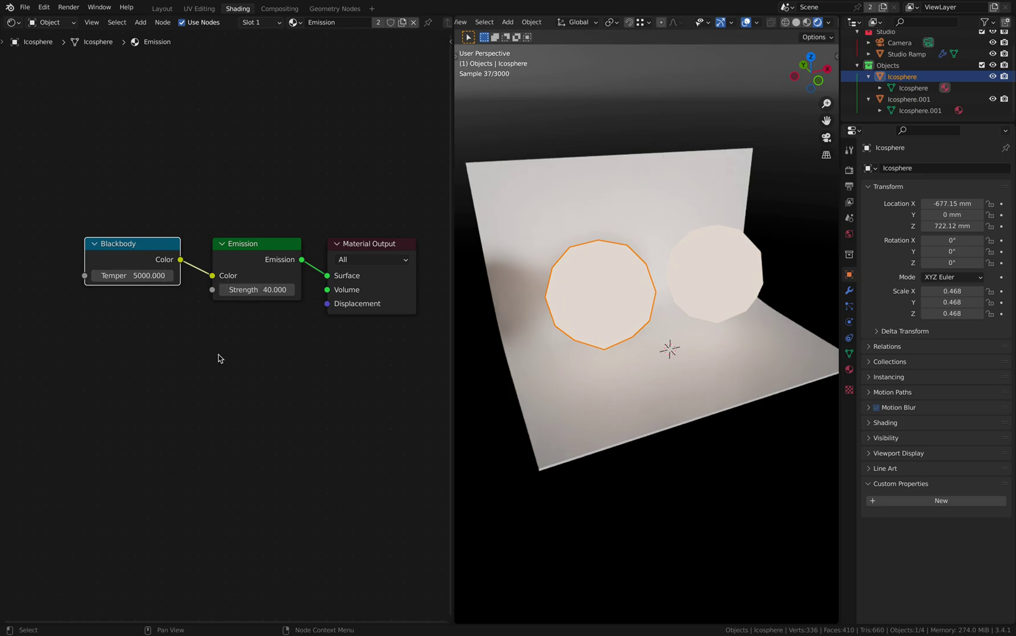
key("x")
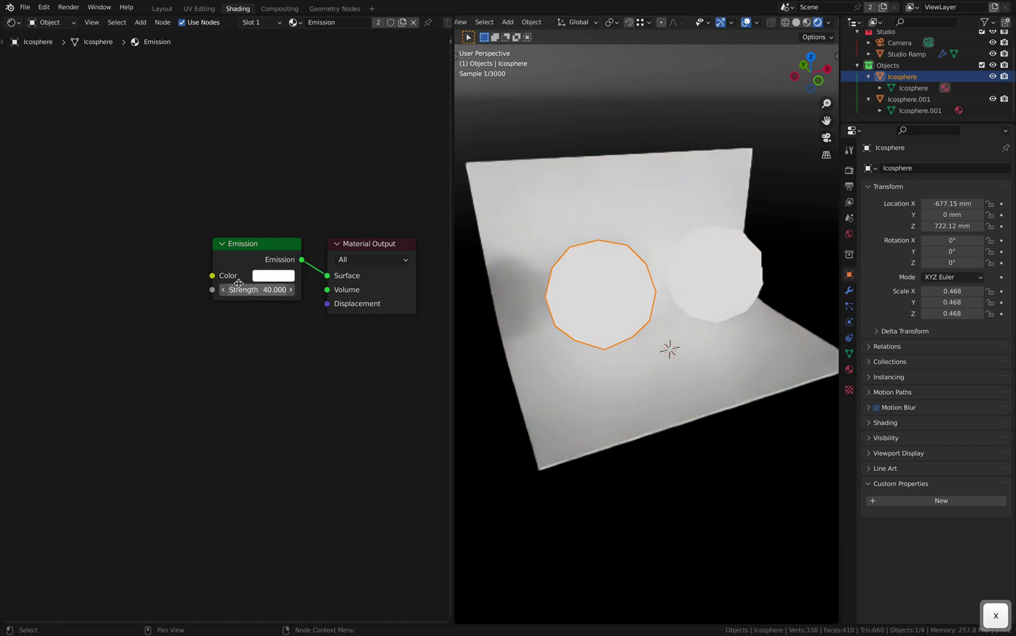
left_click(264, 278)
left_click(305, 182)
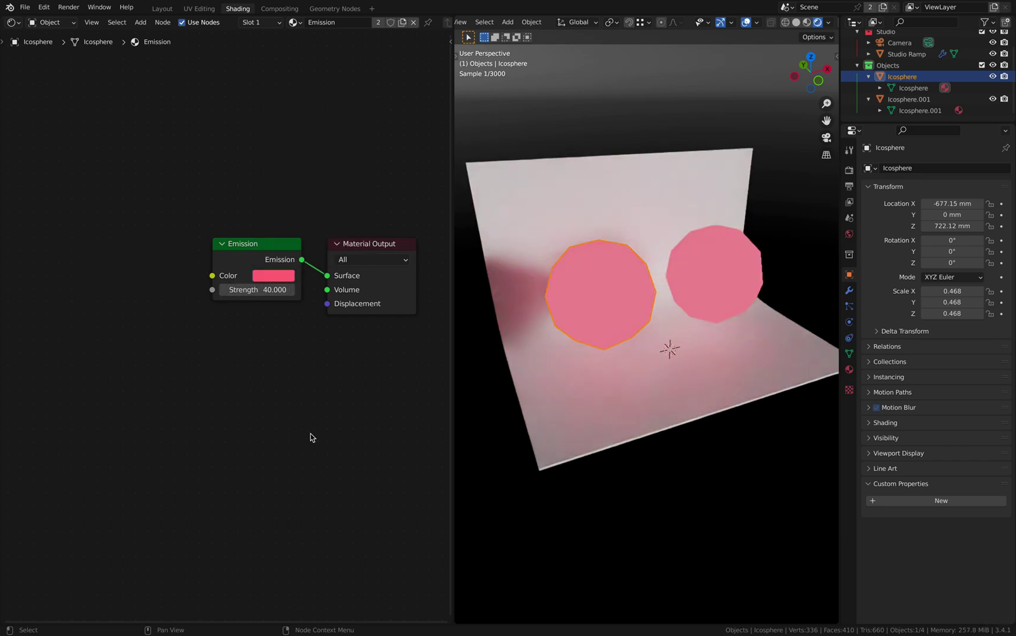
key("ctrl+z")
key("ctrl+z")
left_click(261, 351)
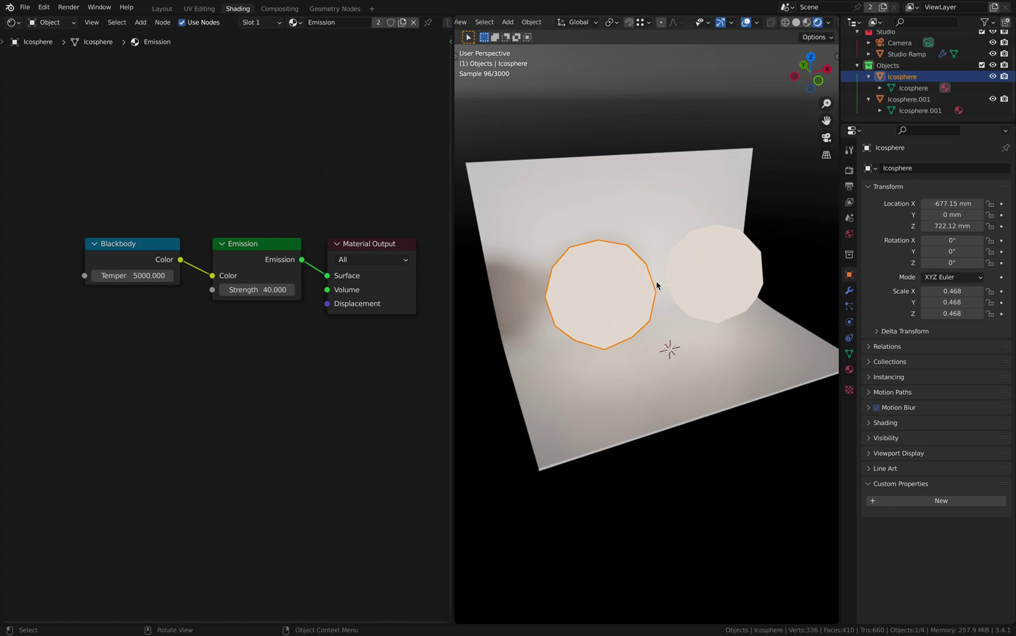
left_click(712, 266)
left_click(579, 286)
left_click(713, 266)
left_click(598, 282)
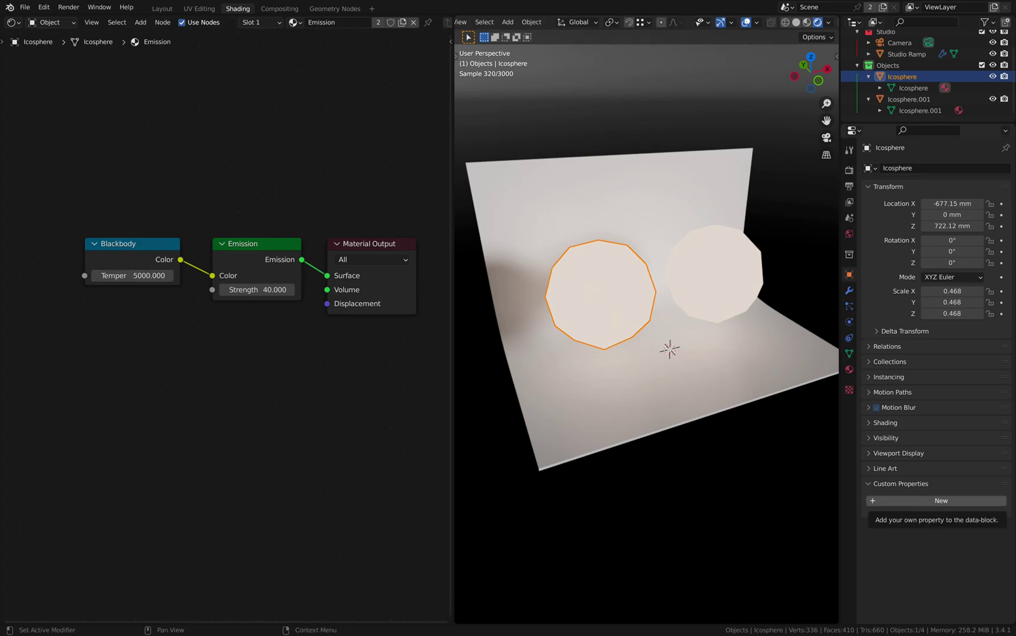
Add a new custom property to the left icosphere and make it an Integer.
left_click(922, 501)
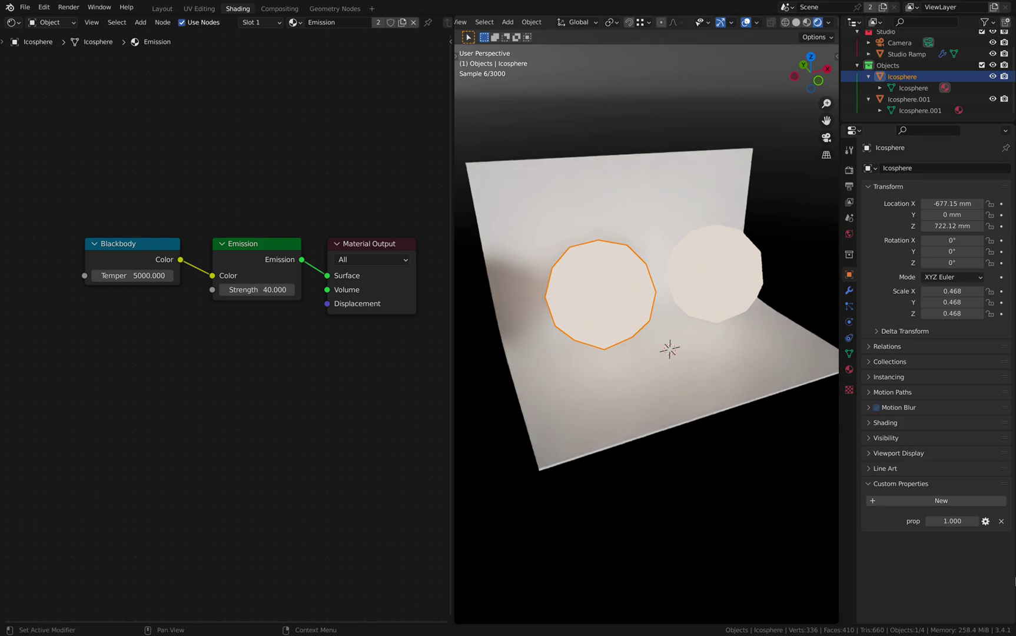
left_click(986, 521)
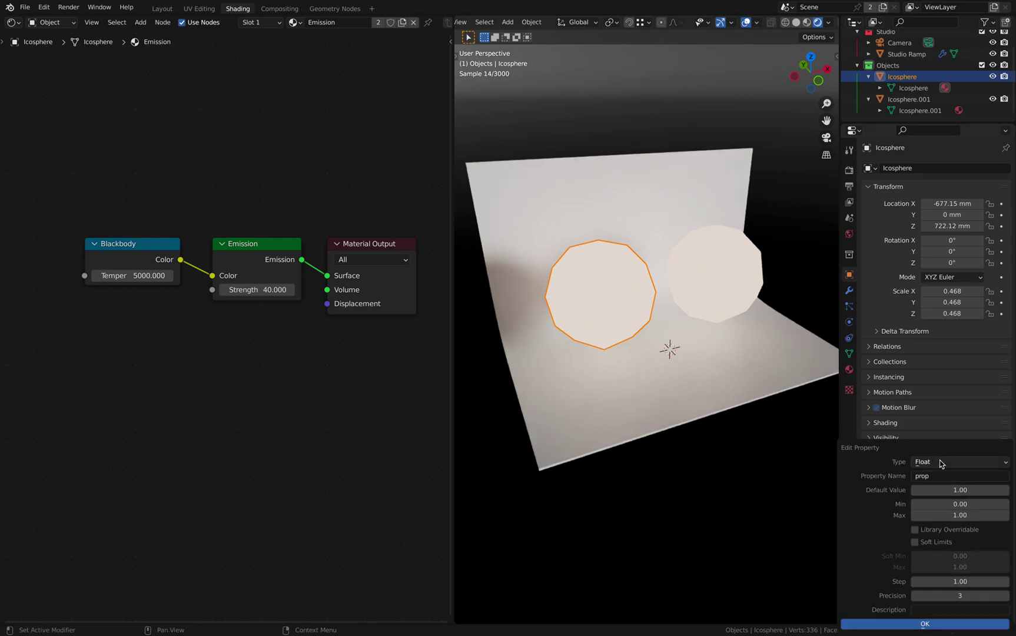
left_click(941, 464)
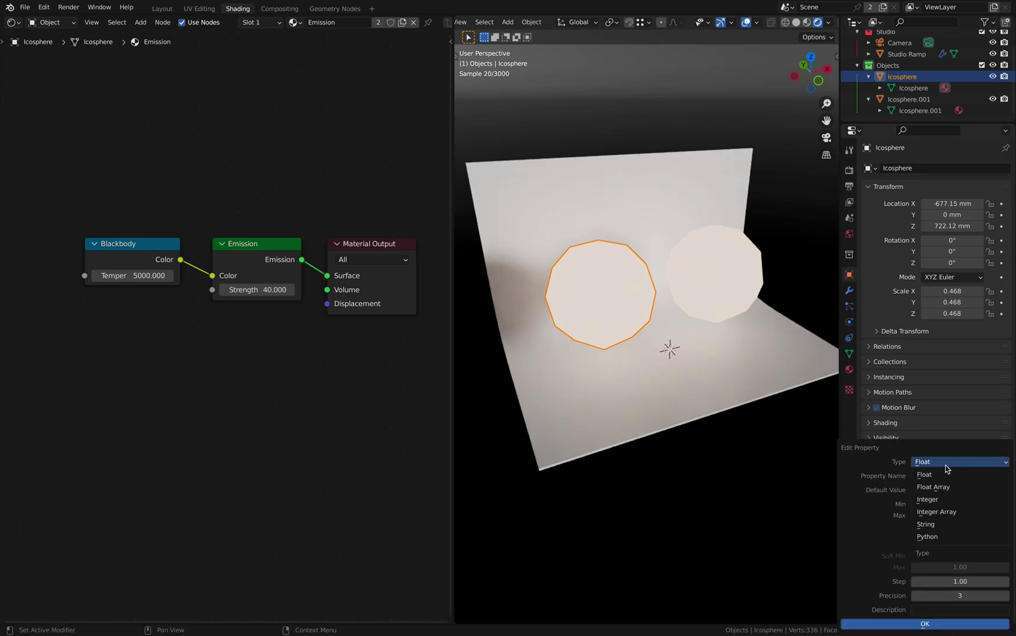
left_click(949, 499)
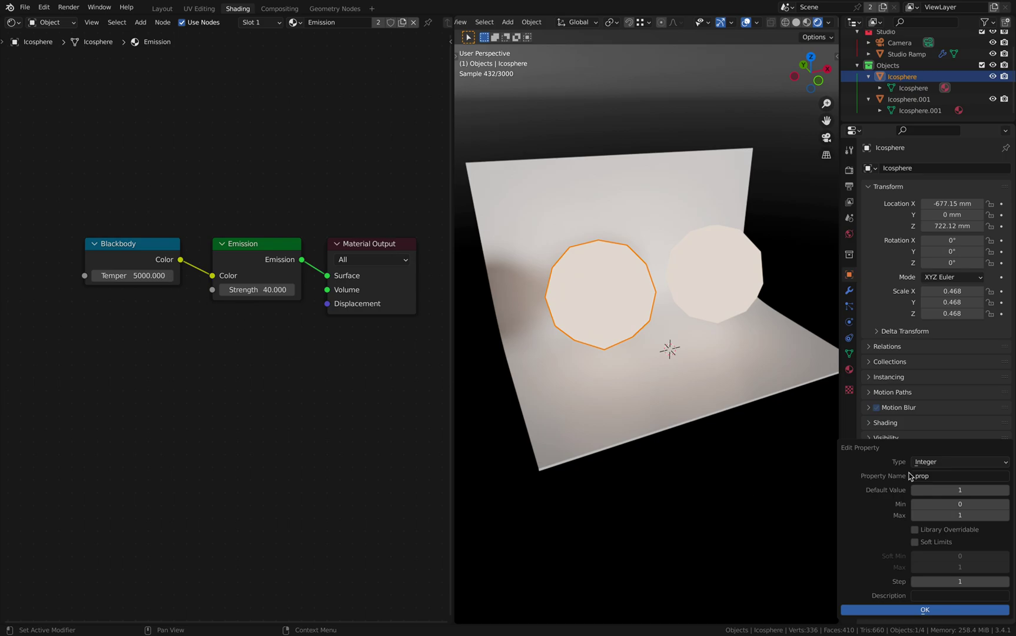
Name it 'Emission Temp' with default 5000 and maximum 10000, and apply.
left_click(946, 475)
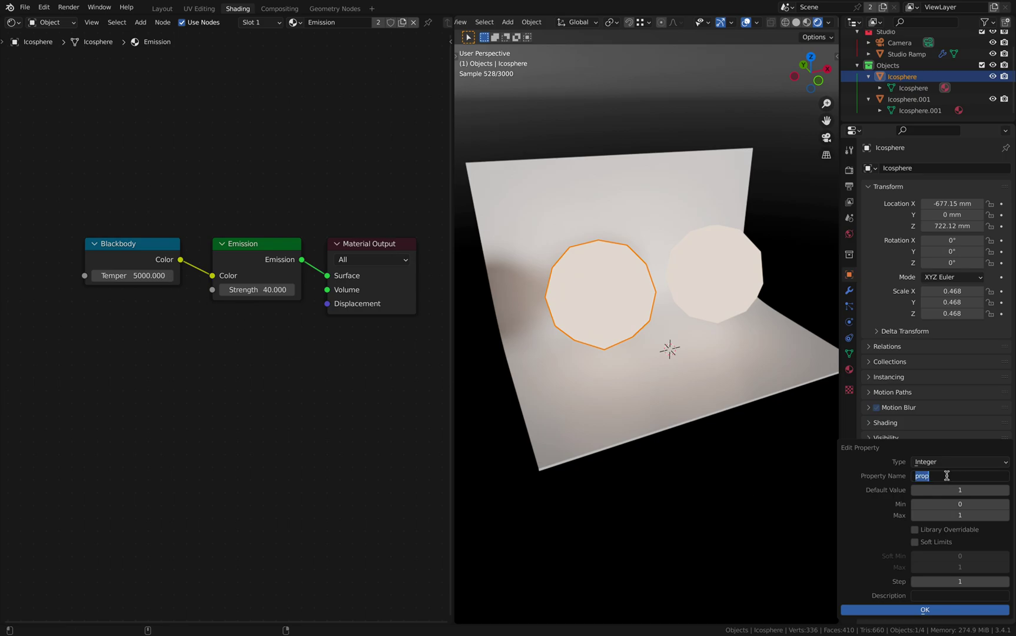
type("Emission Temp")
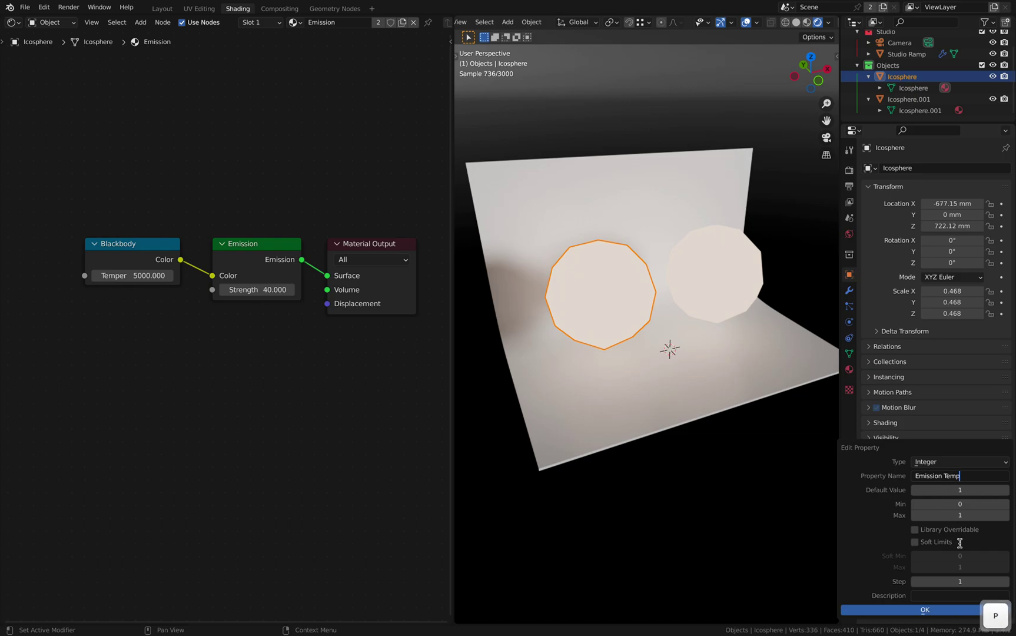
key("Tab")
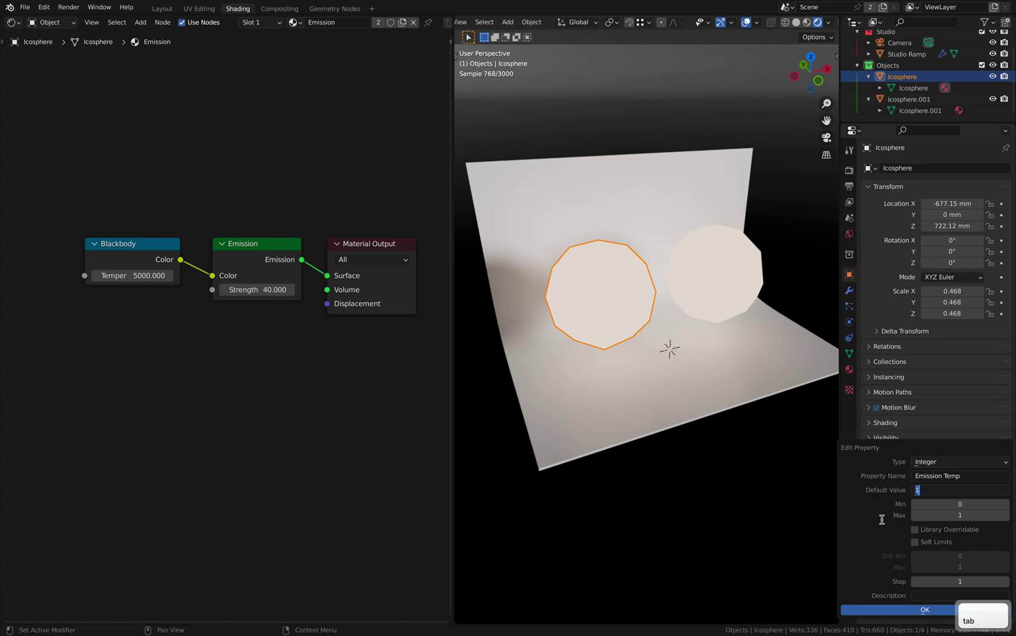
type("5000")
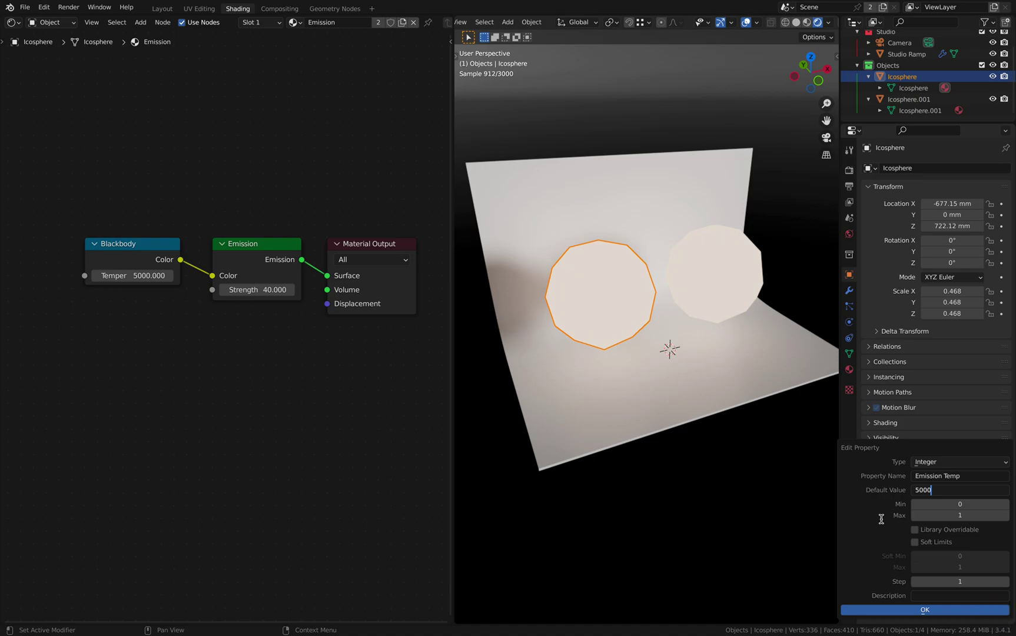
key("Tab")
key("Tab")
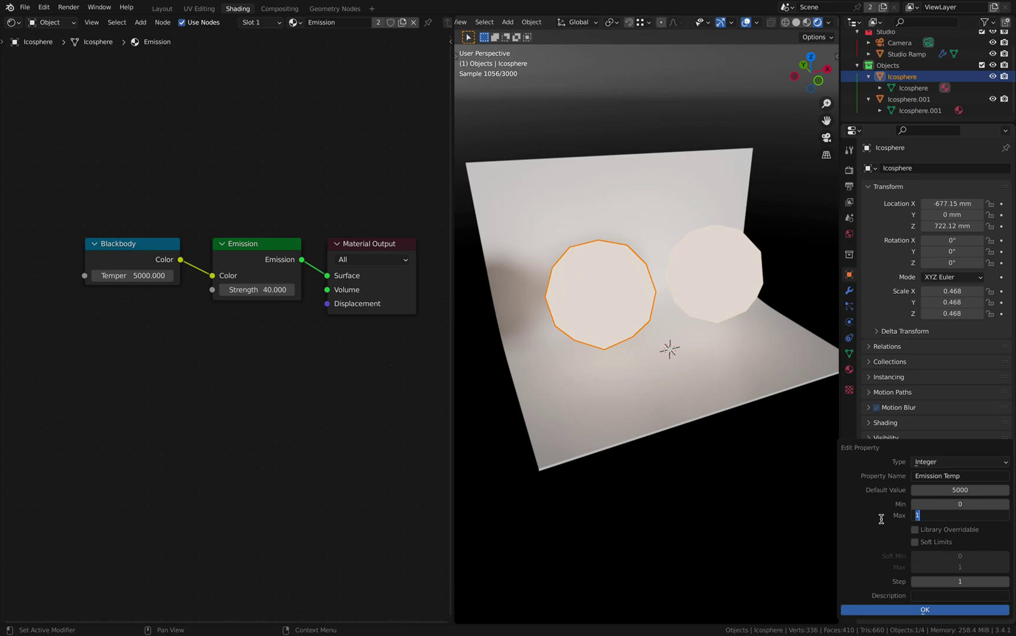
type("10000")
left_click(914, 610)
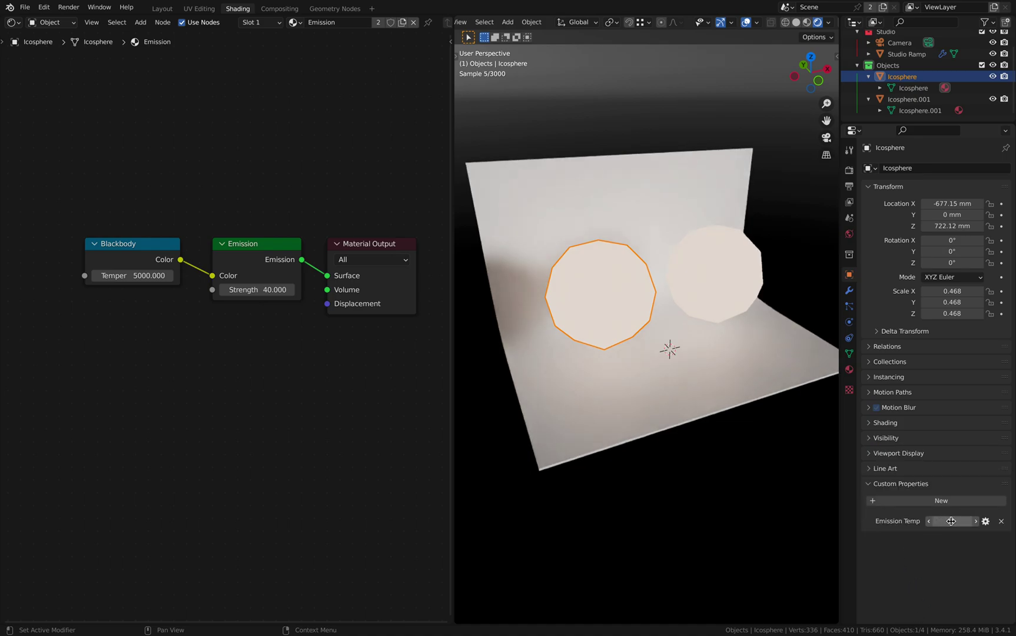
Link a new Attribute node's Fac output into the Blackbody Temperature input.
scroll(116, 330, "left", 3)
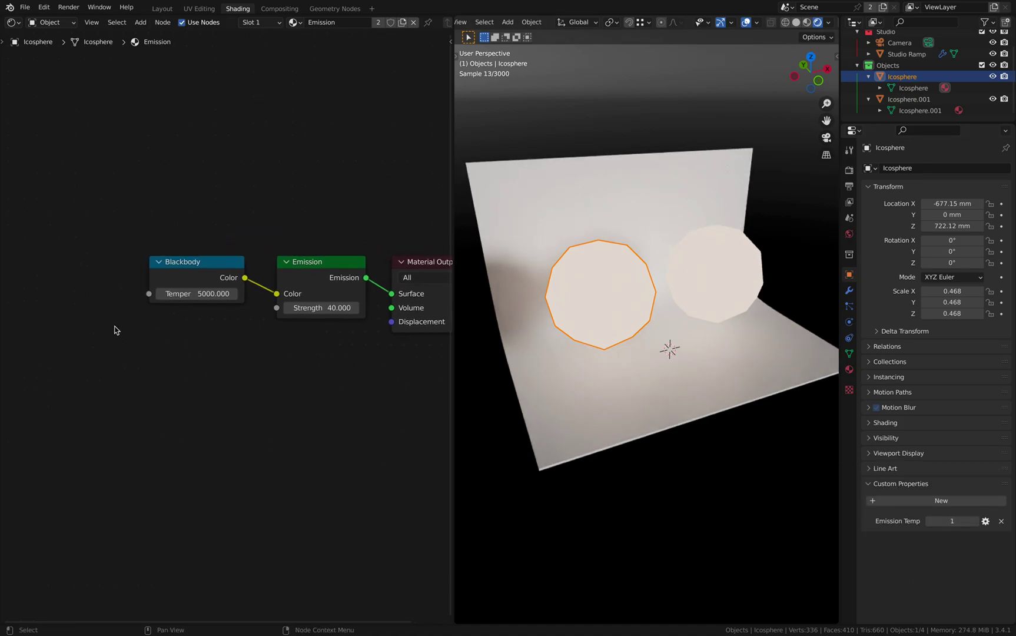
left_click_drag(149, 294, 103, 282)
type("attr")
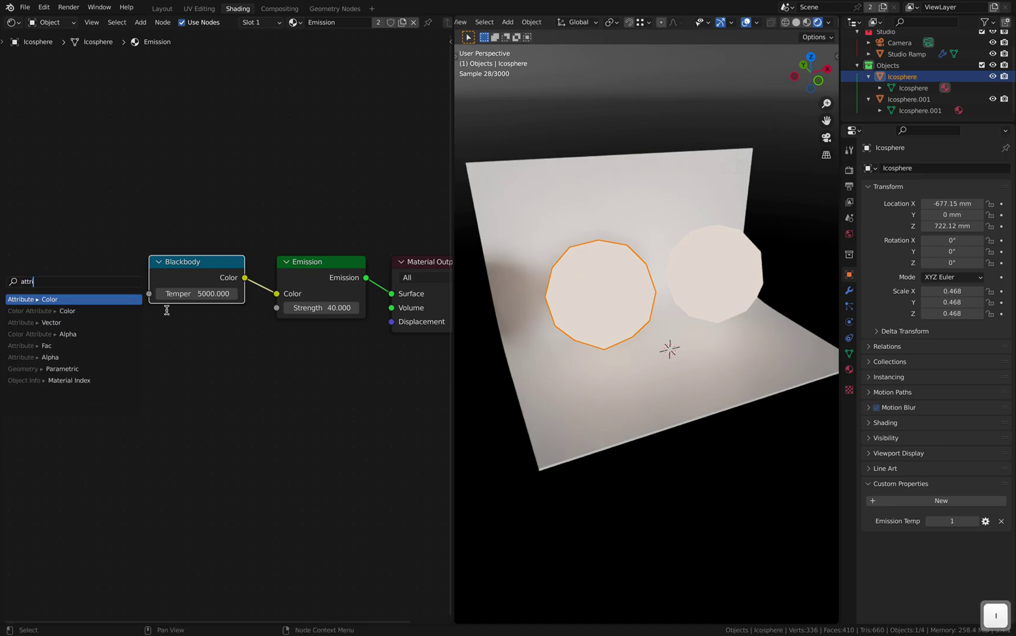
key("Down")
key("Down")
key("Down")
key("Down")
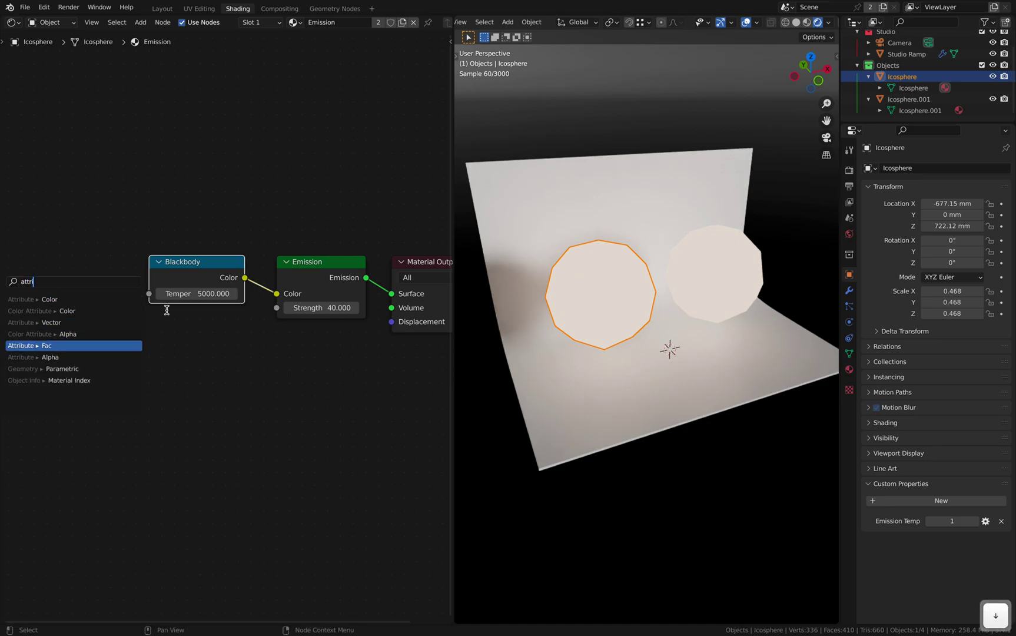
key("Return")
left_click(186, 302)
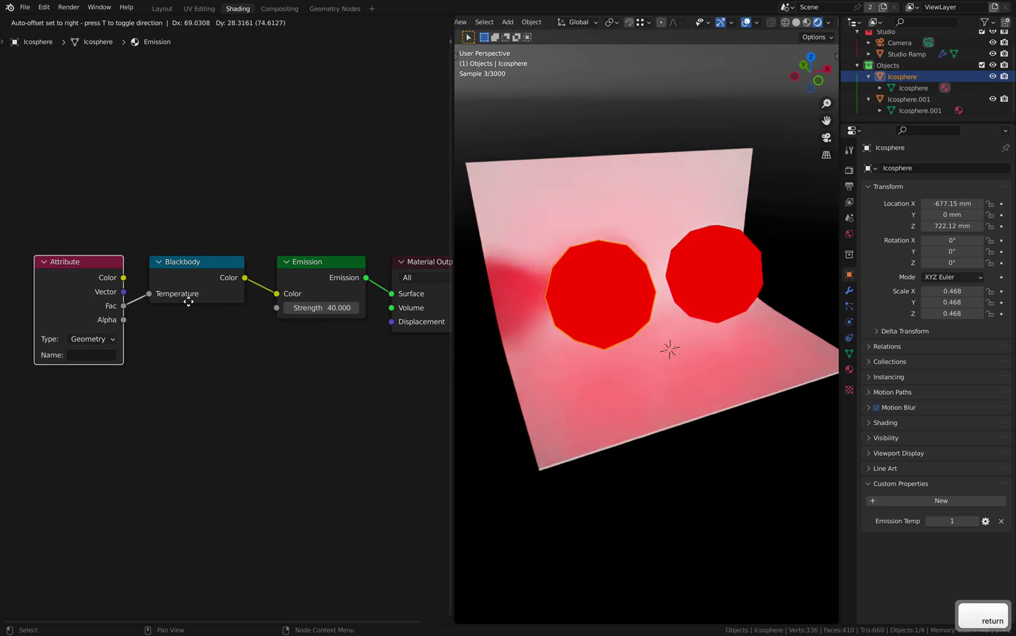
Set the Attribute node's Type to Object and Name to 'Emission Temp'.
scroll(273, 406, "left", 4)
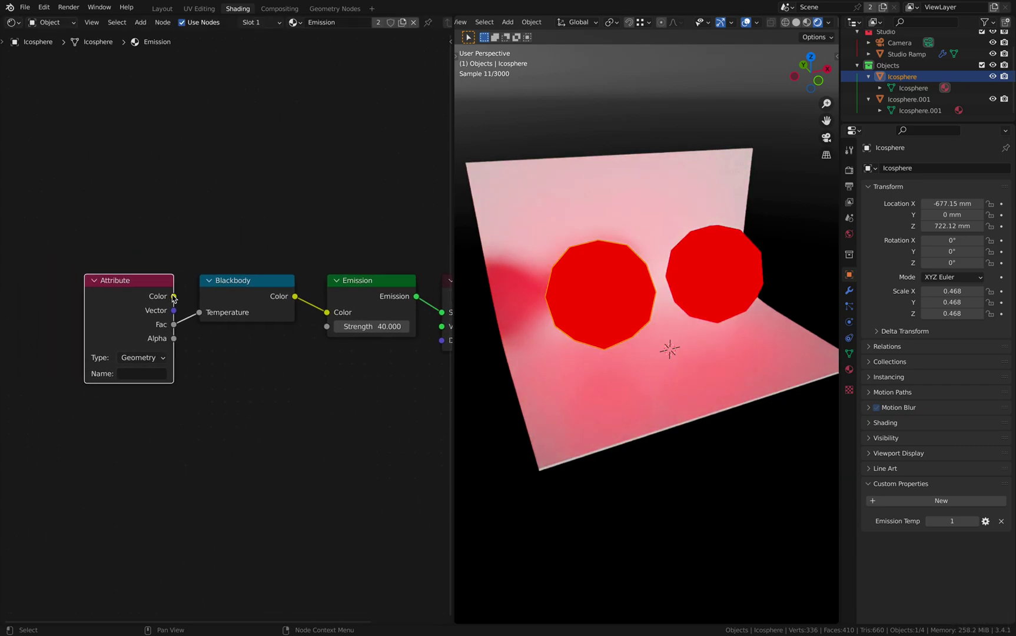
left_click(146, 358)
left_click(147, 383)
left_click(137, 373)
type("Emission ")
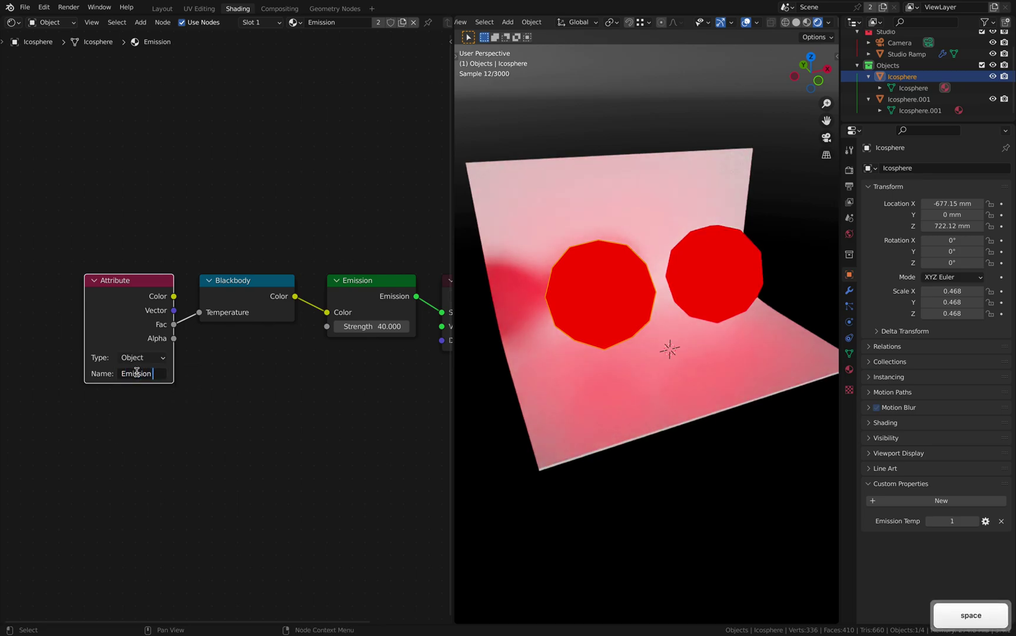
type("Temp")
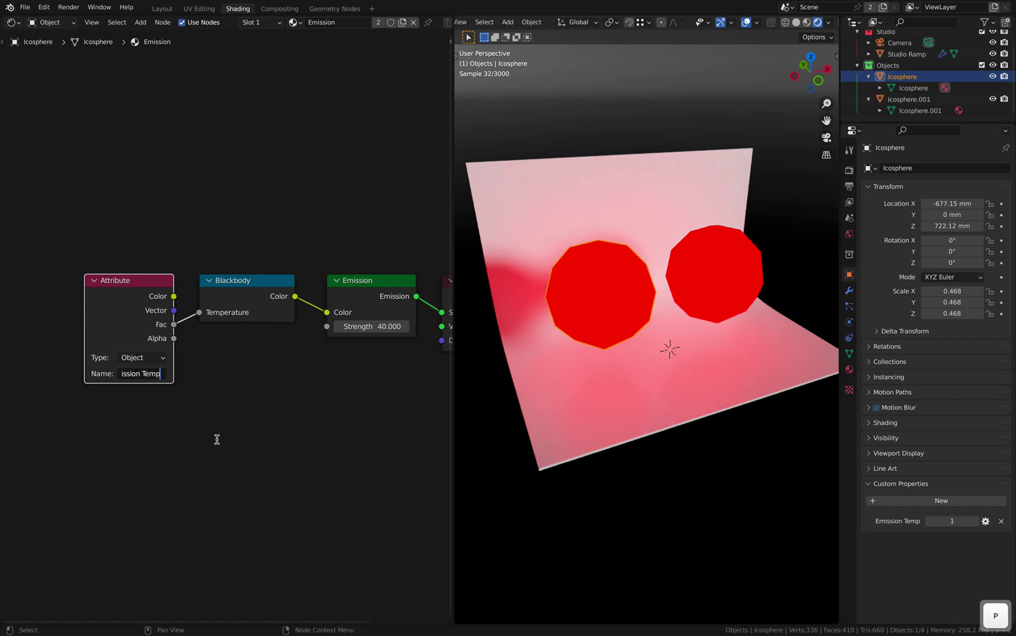
key("Return")
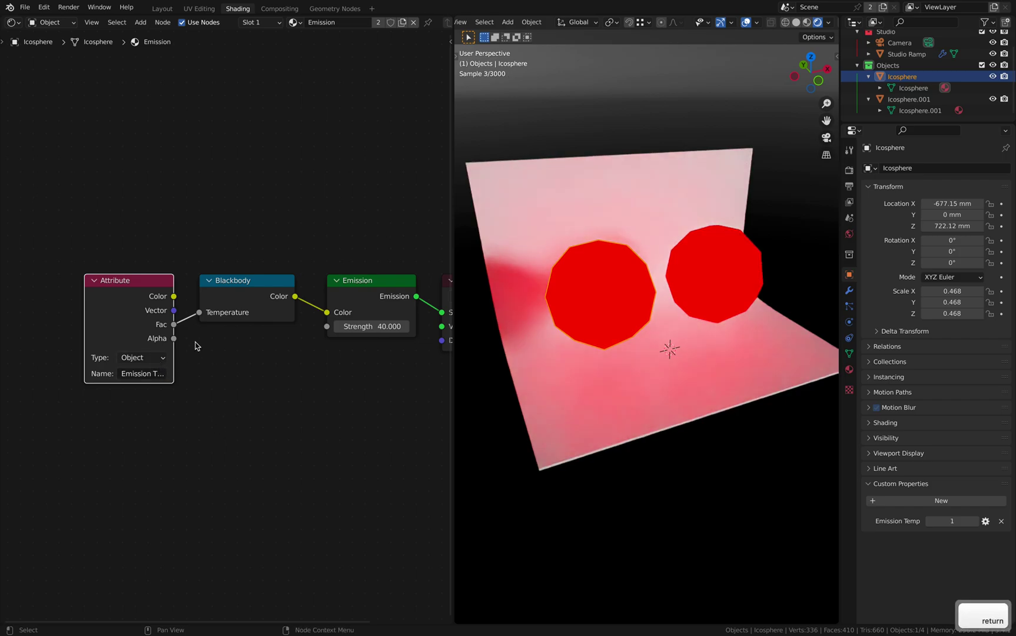
Set the left icosphere's Emission Temp to 3000.
left_click(958, 523)
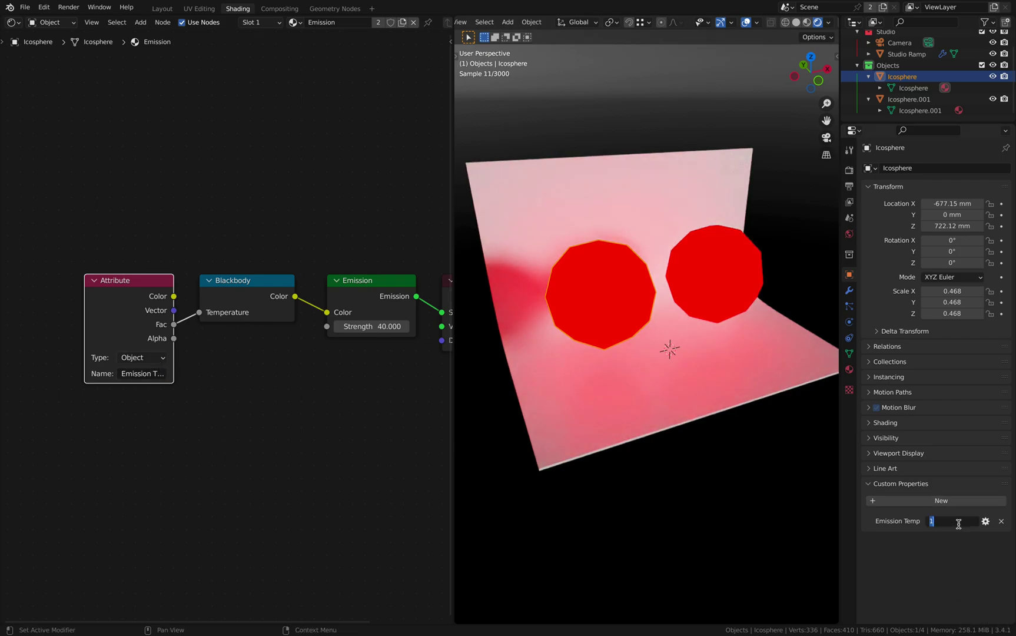
type("3000")
key("Return")
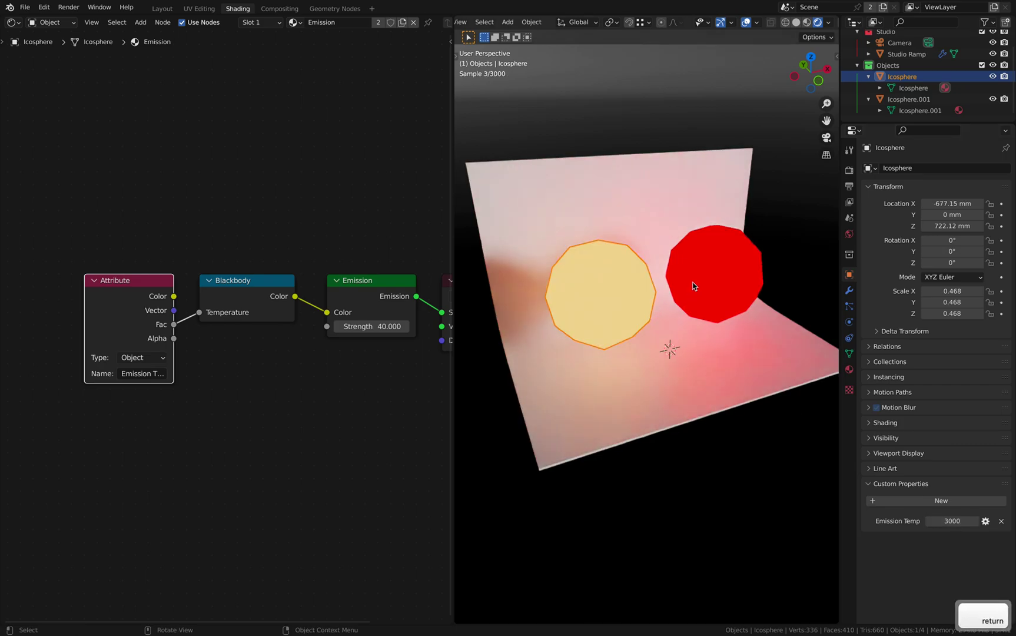
Give Icosphere.001 a new Integer custom property 'Emission Temp' with default 5000 and maximum 10000.
left_click(694, 286)
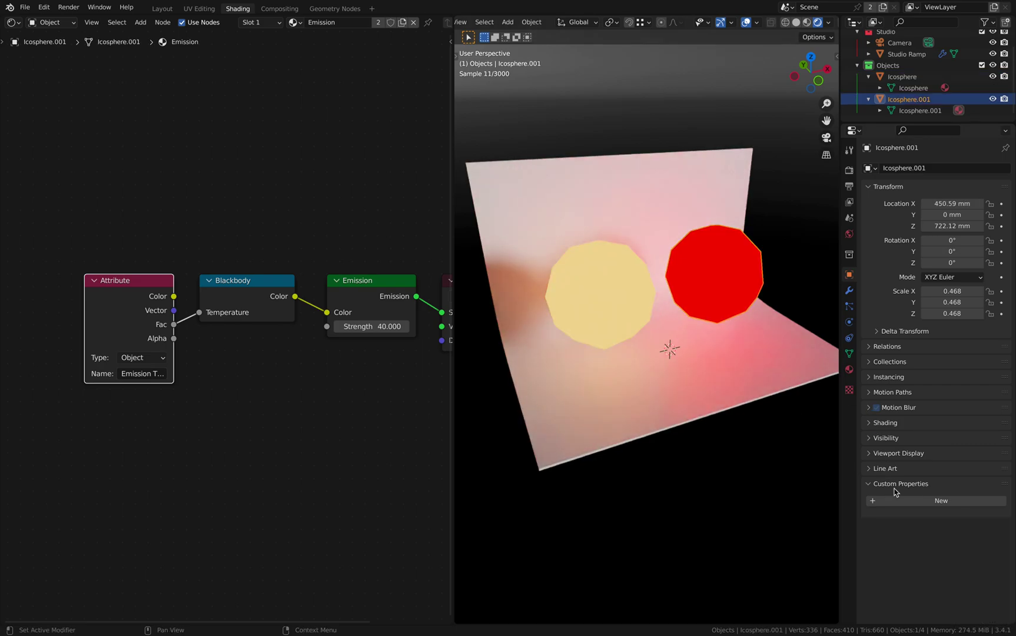
left_click(915, 500)
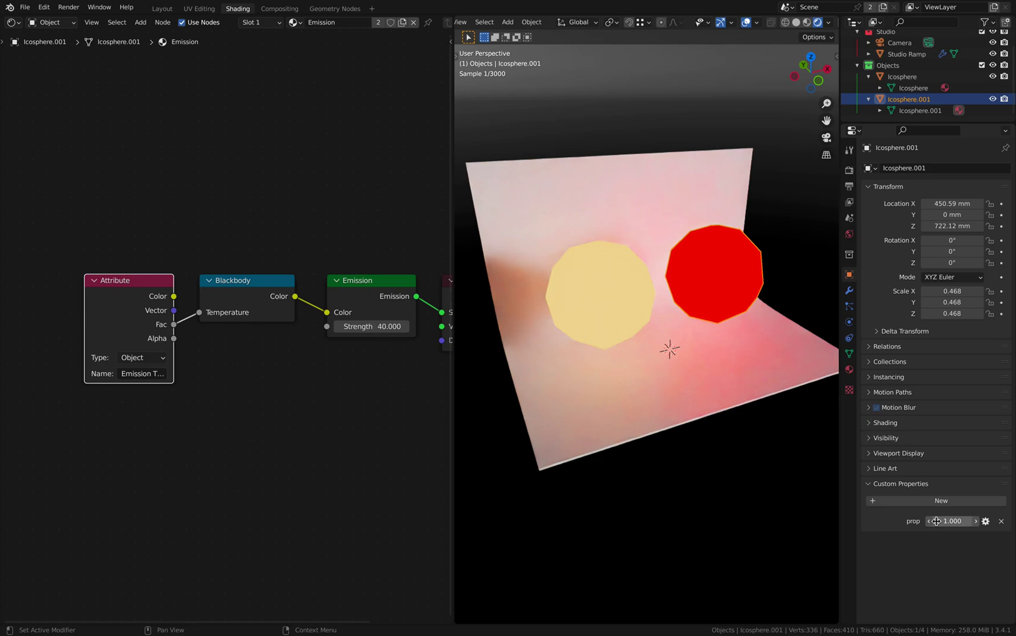
left_click(997, 525)
left_click(940, 463)
left_click(941, 508)
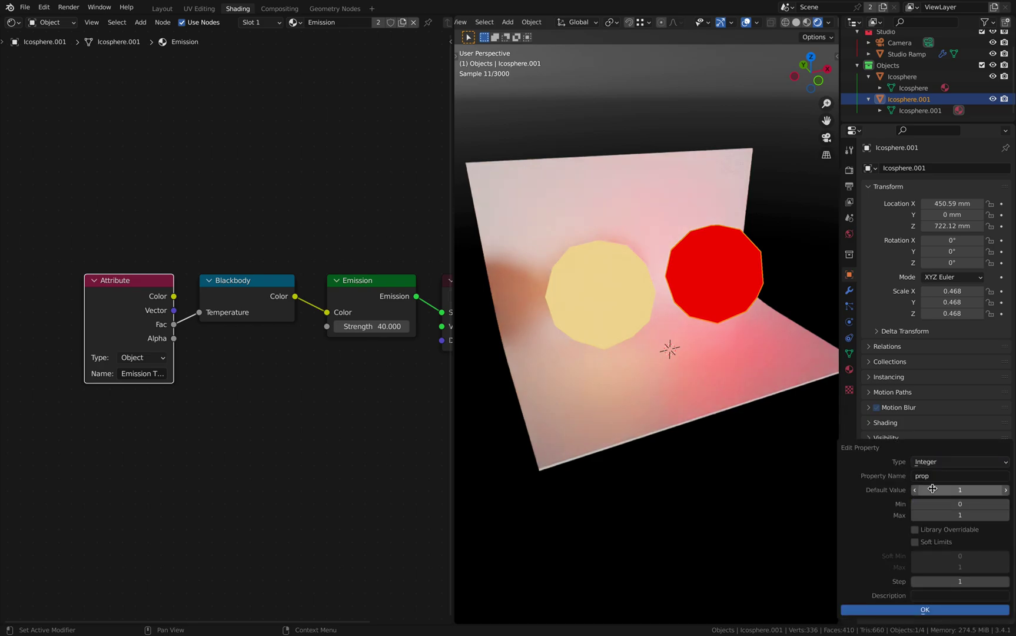
left_click(947, 477)
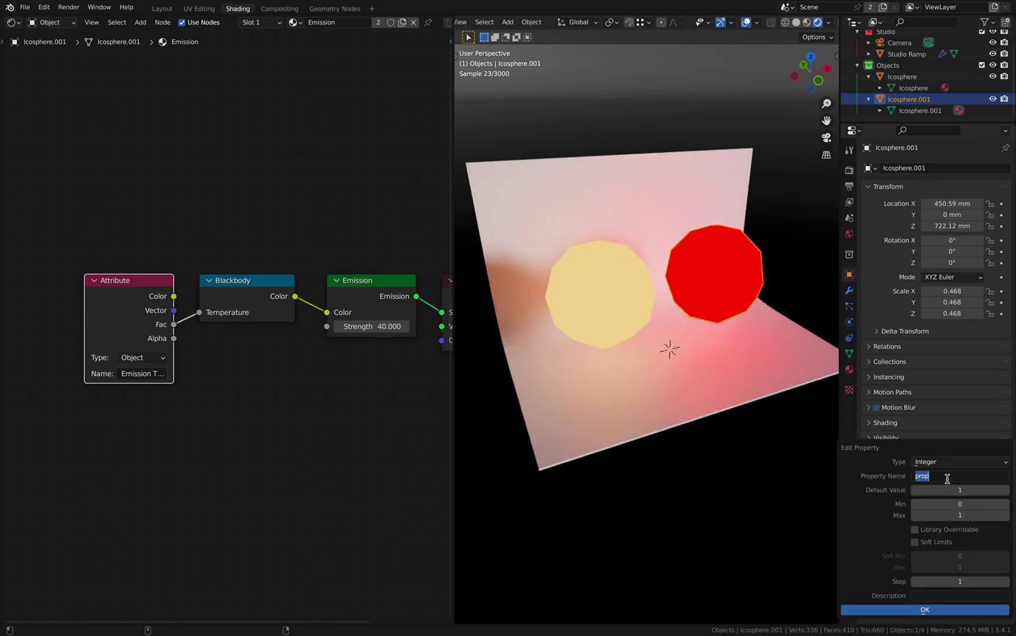
type("Emis")
key("BackSpace")
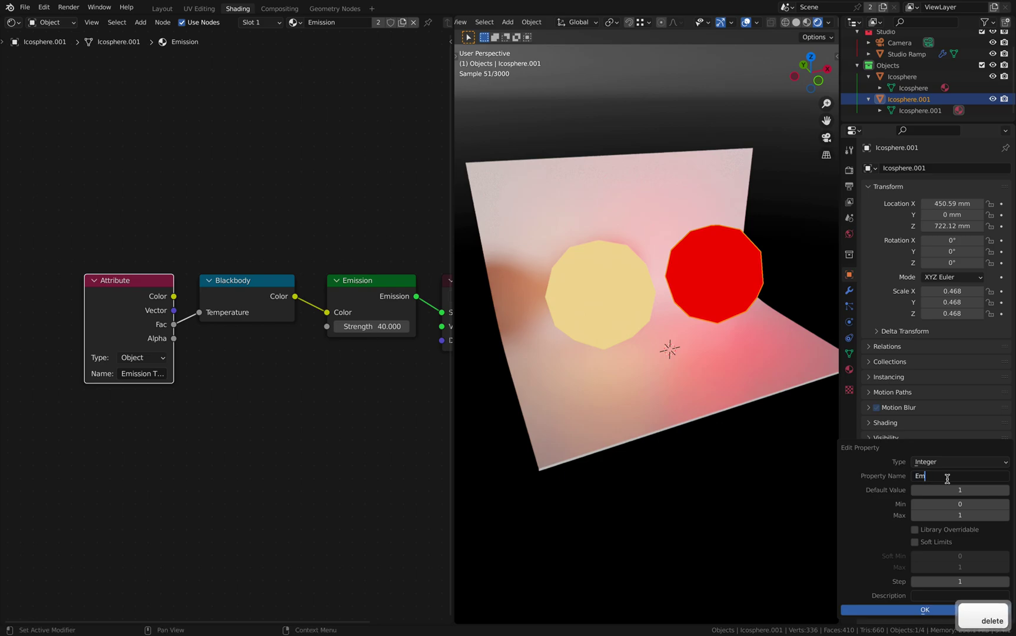
type("ission Temp")
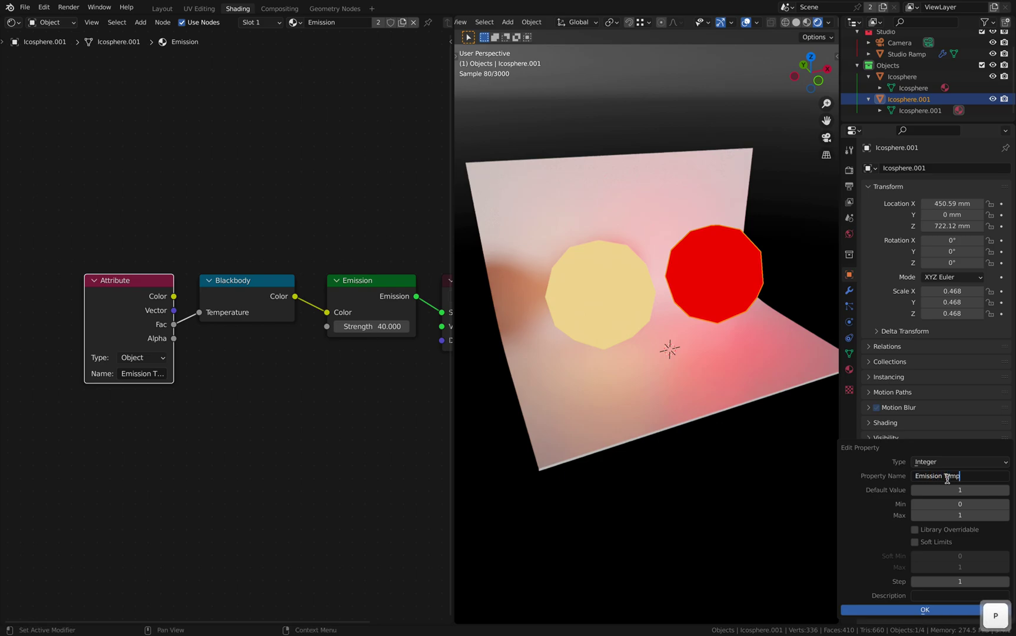
key("shift+Tab")
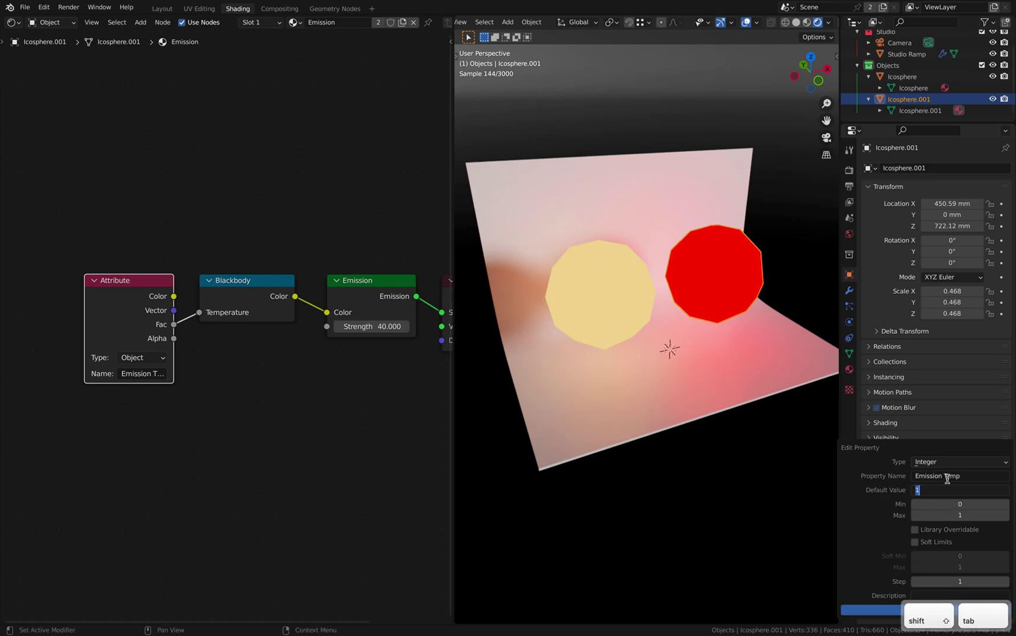
type("5000")
key("Tab")
key("Tab")
type("10000")
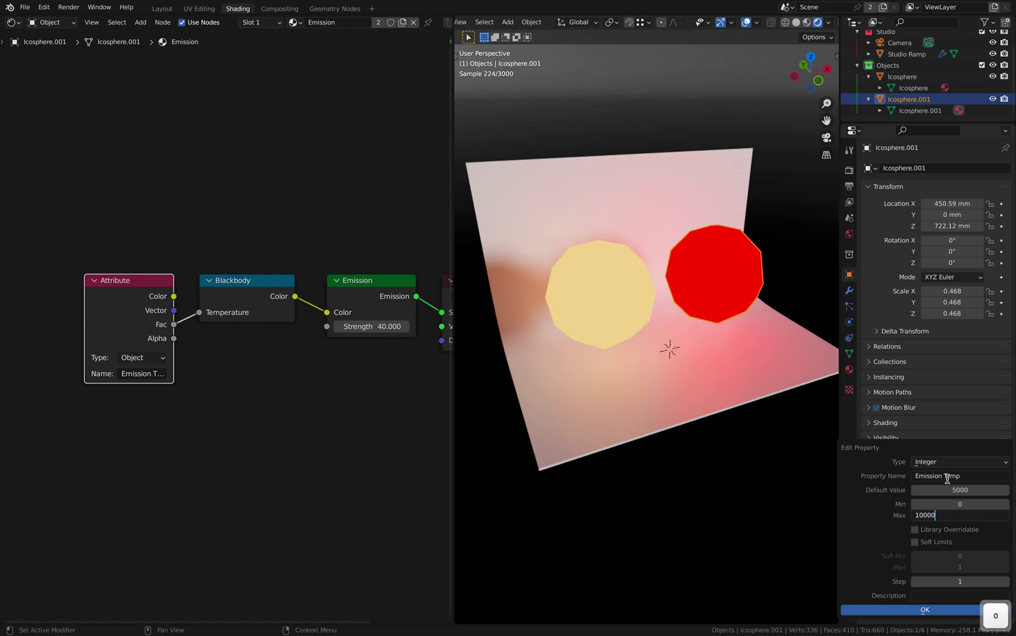
key("Return")
key("Return")
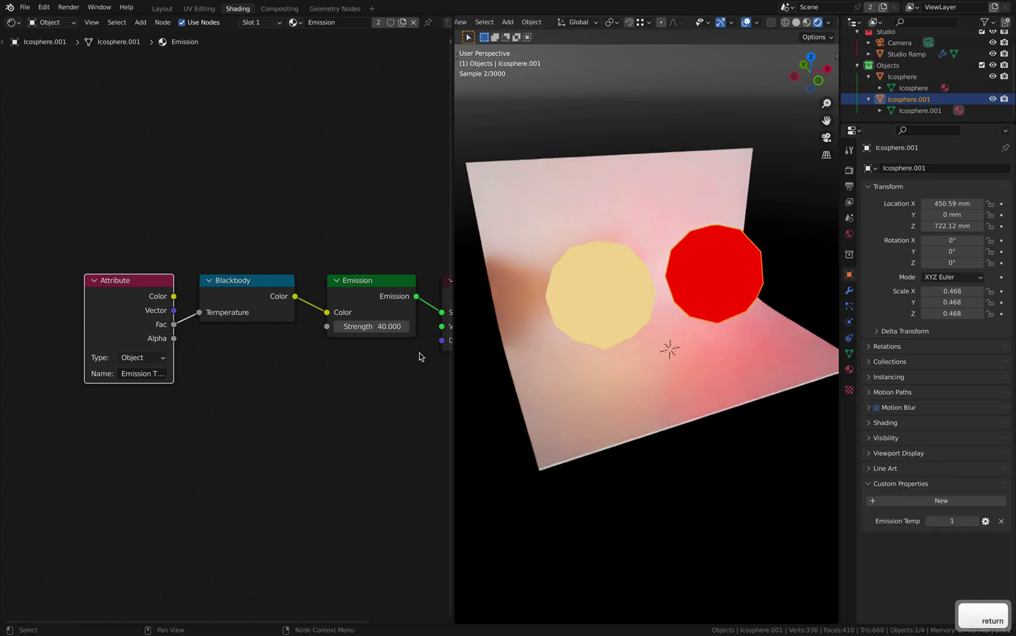
Set Icosphere.001's Emission Temp to 6000 and deselect everything to view the render.
left_click(950, 518)
type("6000")
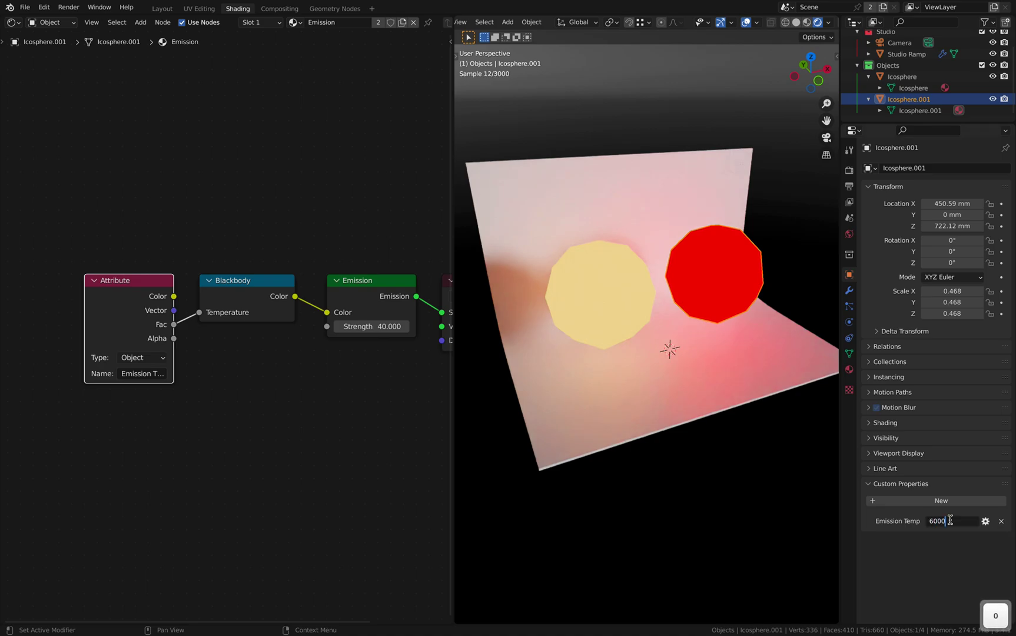
key("Return")
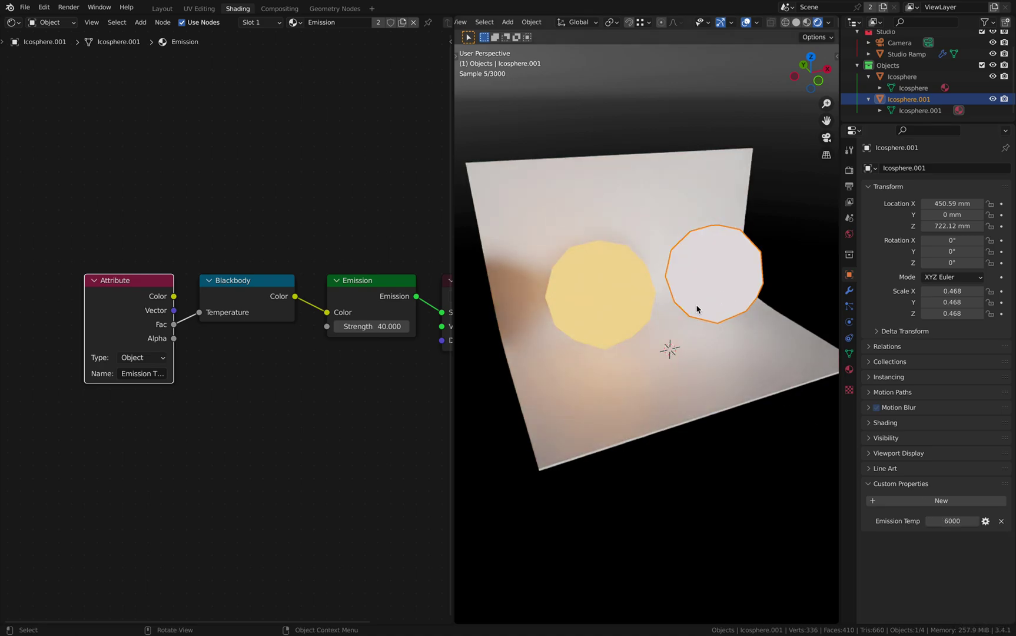
key("alt+a")
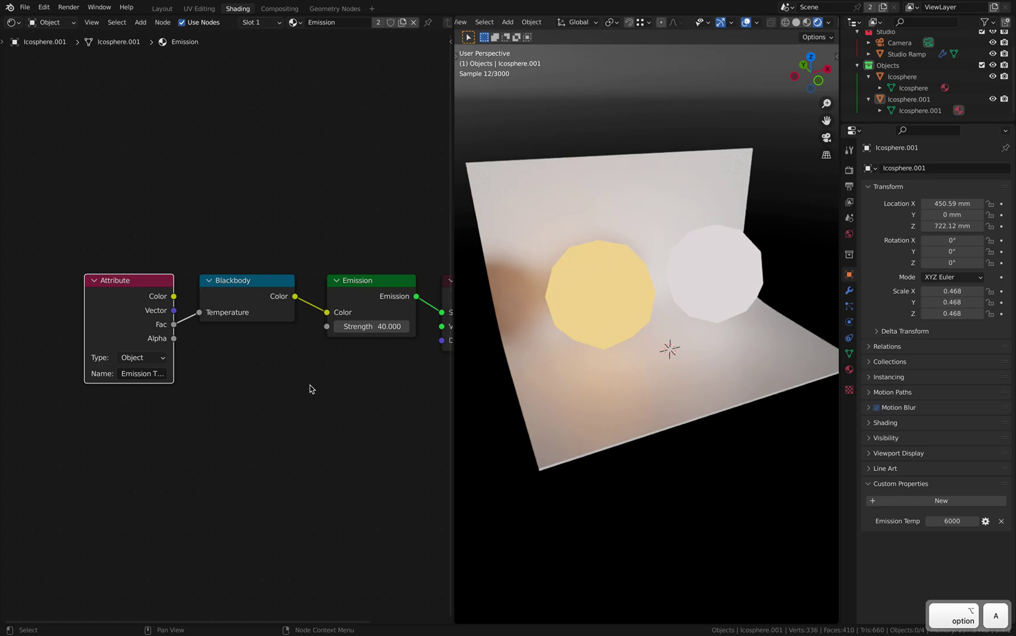
scroll(311, 389, "down", 1)
scroll(311, 389, "right", 4)
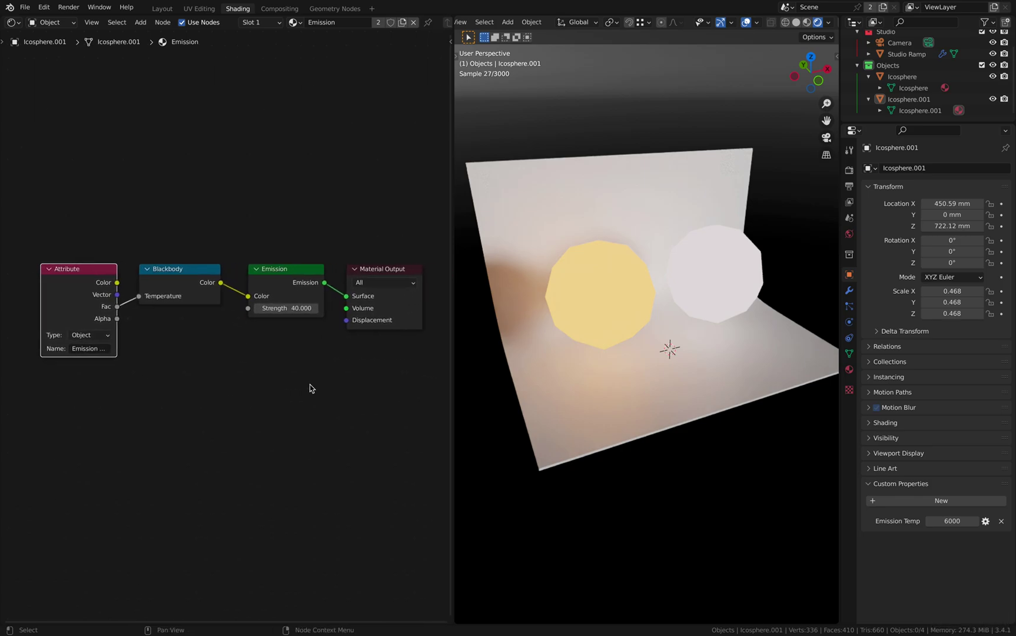